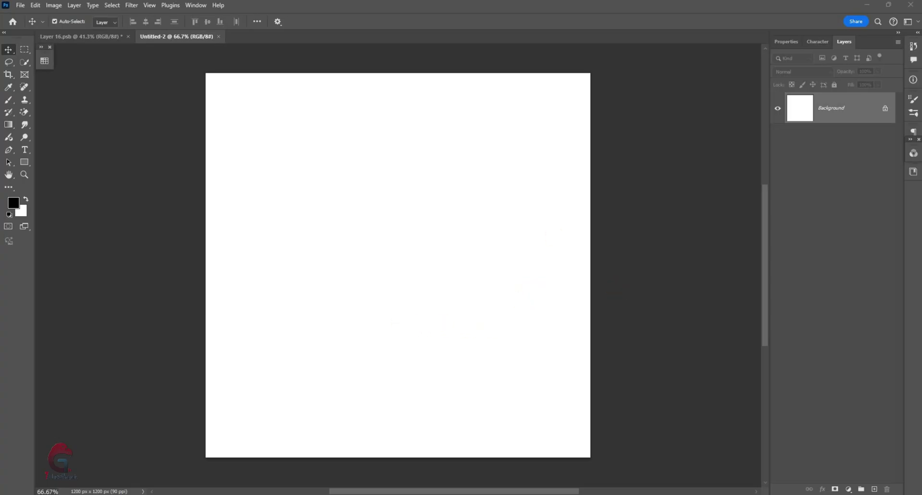
# Drag the perfume bottle layer into the blank Untitled-2 document.
pyautogui.click(73, 44)
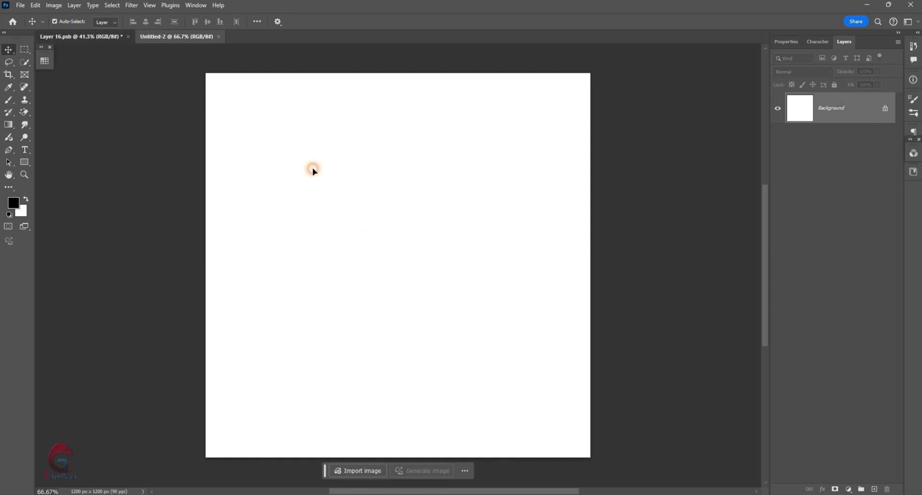
pyautogui.moveTo(313, 170); pyautogui.dragTo(201, 39)
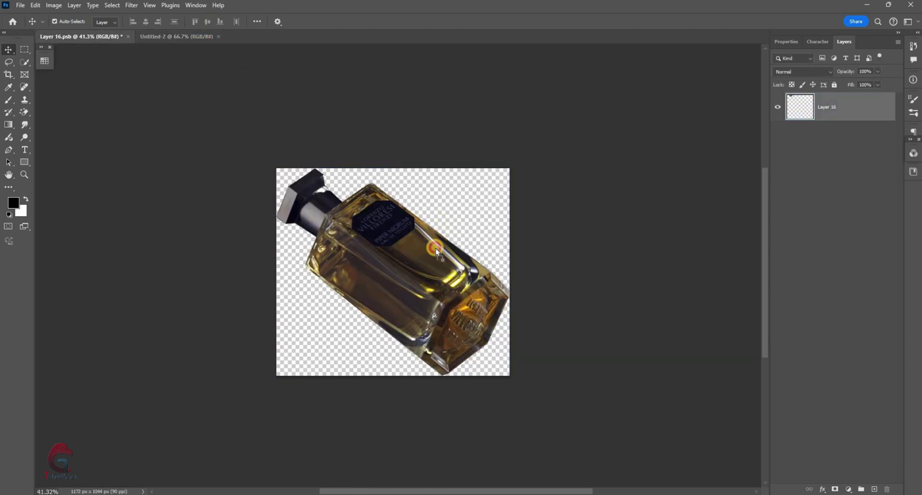
pyautogui.moveTo(436, 248); pyautogui.dragTo(615, 208)
pyautogui.moveTo(824, 123); pyautogui.dragTo(823, 116)
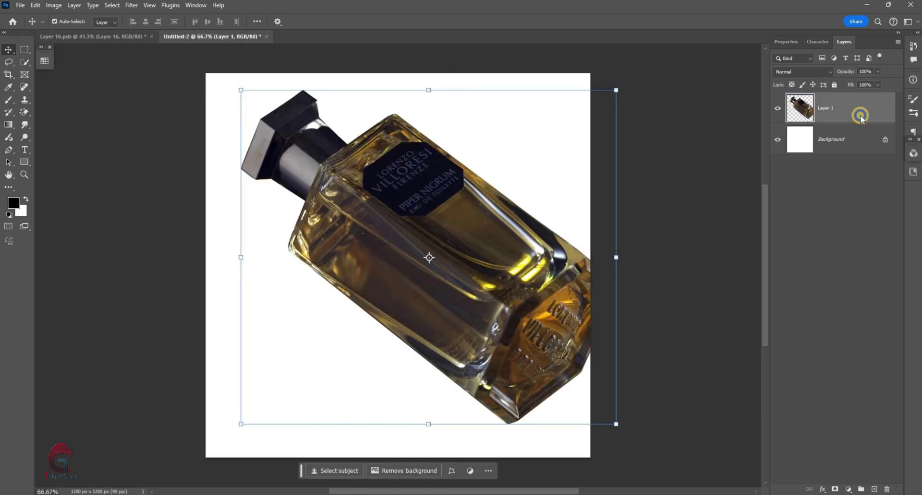
# Make the bottle a smart object, scaled to about half size and centred.
pyautogui.rightClick(830, 293)
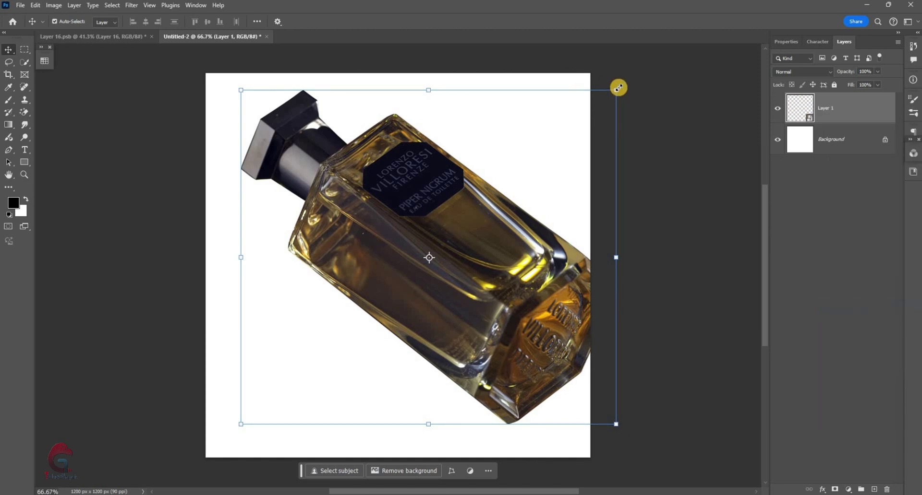
pyautogui.moveTo(544, 178); pyautogui.dragTo(475, 326)
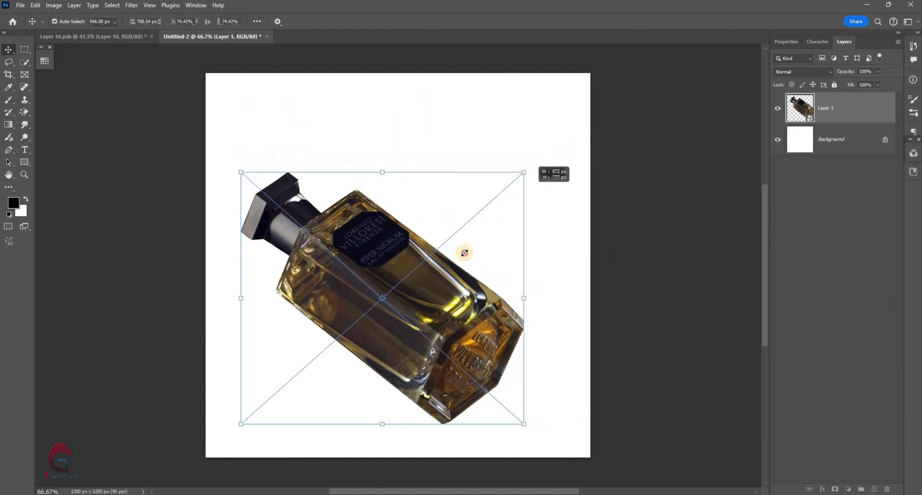
pyautogui.moveTo(384, 336); pyautogui.dragTo(468, 271)
pyautogui.press('Return')
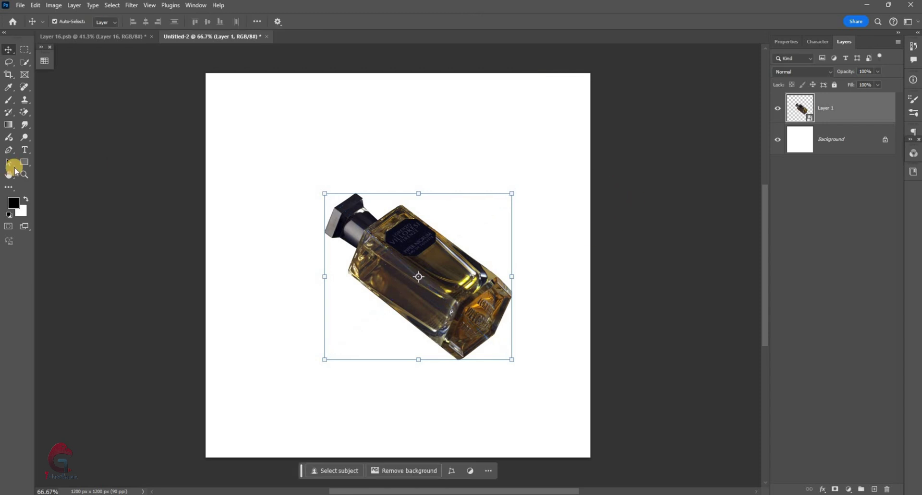
# Draw a rectangle over the canvas's lower half and keep the bottle layer above it.
pyautogui.click(34, 162)
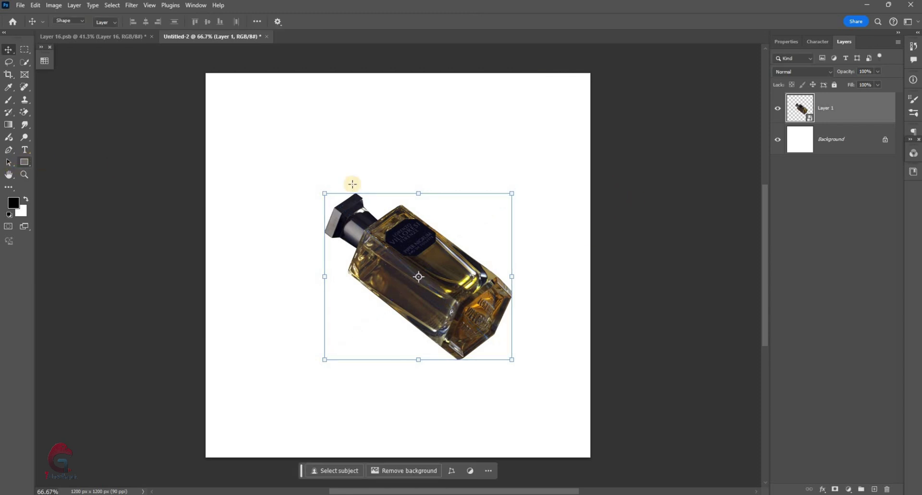
pyautogui.moveTo(400, 244); pyautogui.dragTo(405, 214)
pyautogui.moveTo(132, 186); pyautogui.dragTo(616, 437)
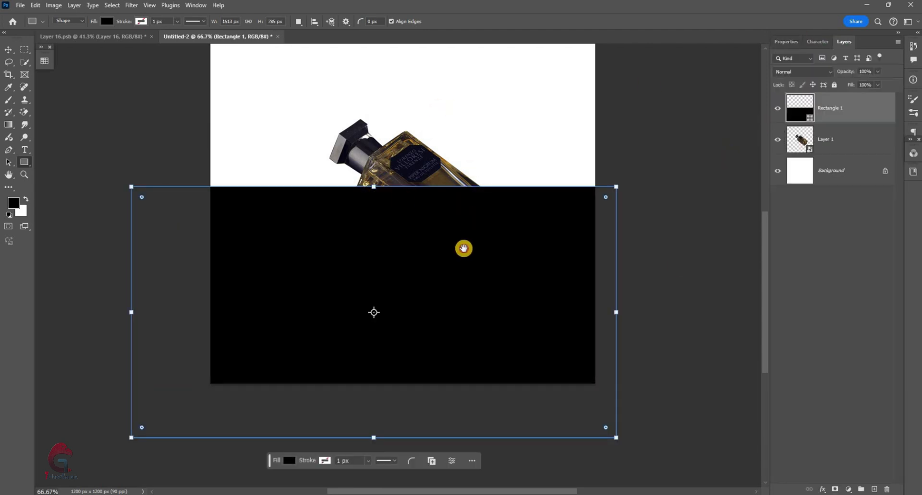
pyautogui.scroll(3, 463, 249)
pyautogui.click(24, 161)
pyautogui.hotkey('ctrl', '[')
# Fill the rectangle with dark brown #433228 sampled from the bottle.
pyautogui.click(13, 203)
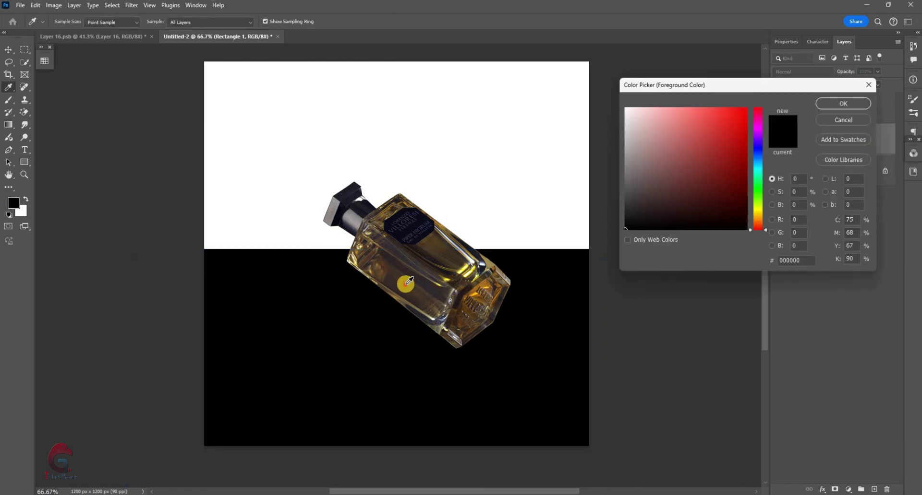
pyautogui.click(413, 278)
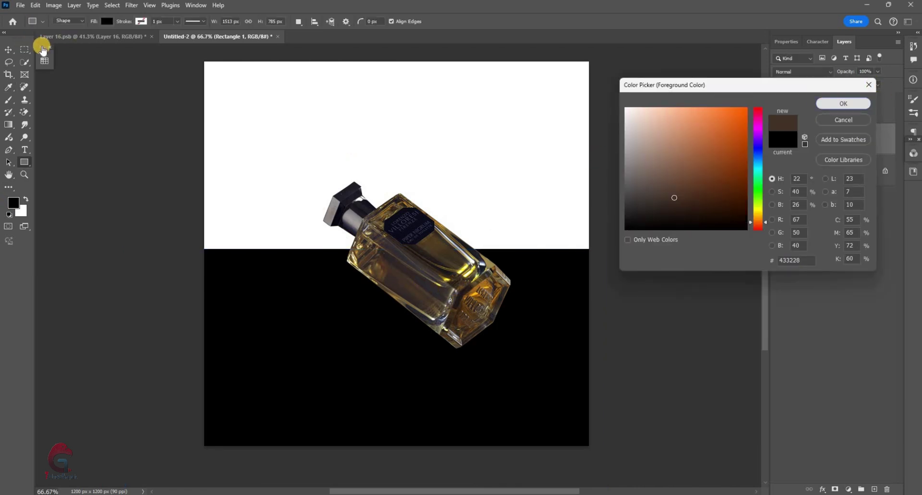
pyautogui.press('Return')
pyautogui.click(44, 61)
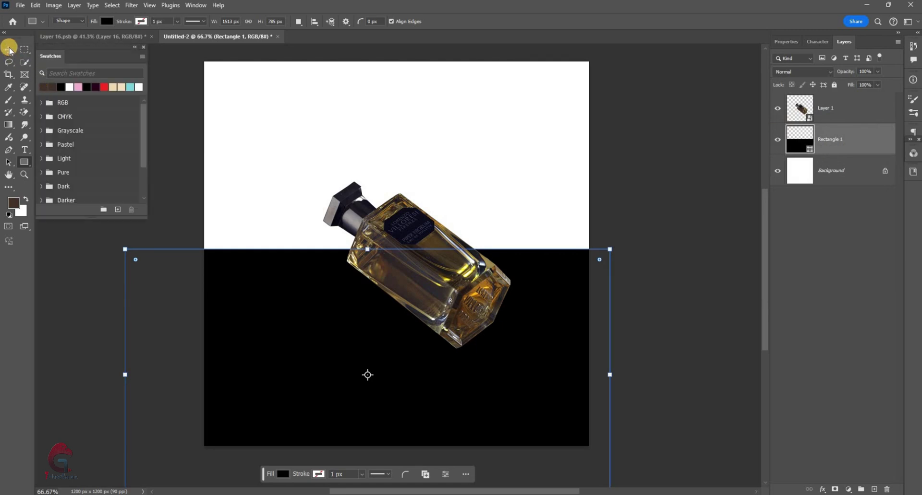
pyautogui.click(10, 50)
pyautogui.click(588, 258)
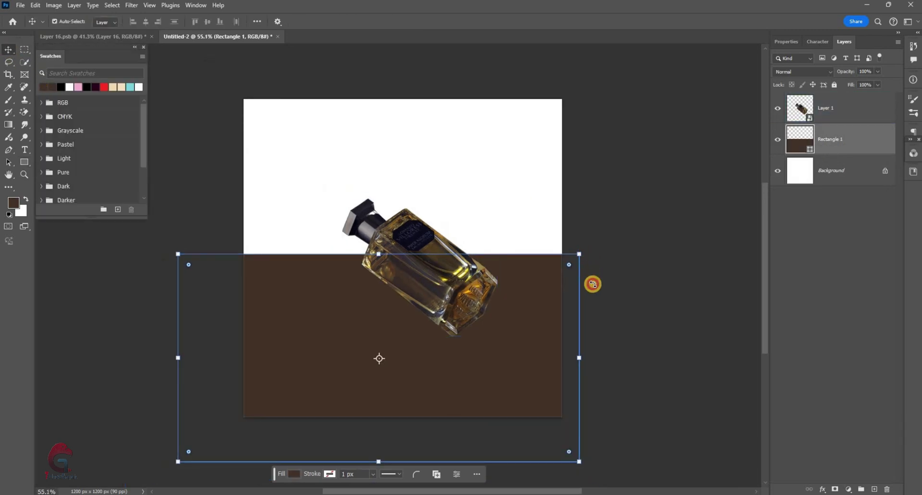
# Rotate the brown rectangle into a diagonal slope.
pyautogui.moveTo(593, 284); pyautogui.dragTo(578, 391)
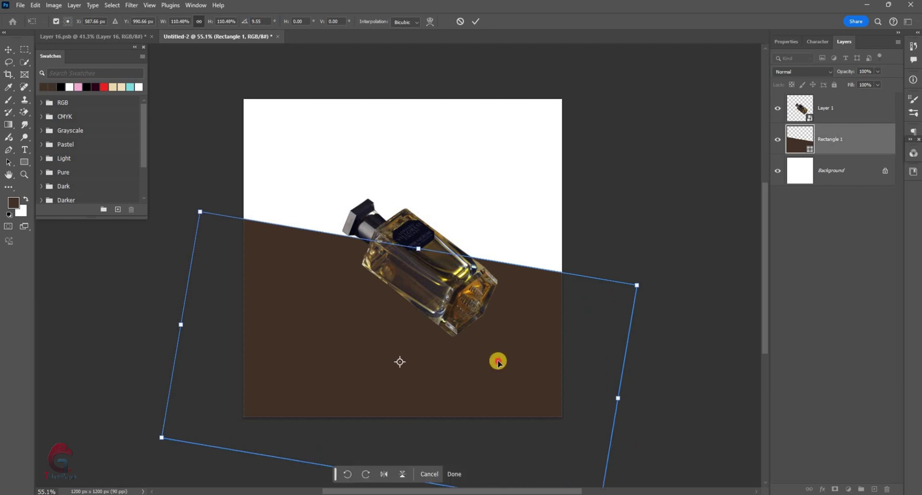
pyautogui.moveTo(639, 345); pyautogui.dragTo(643, 366)
pyautogui.press('Return')
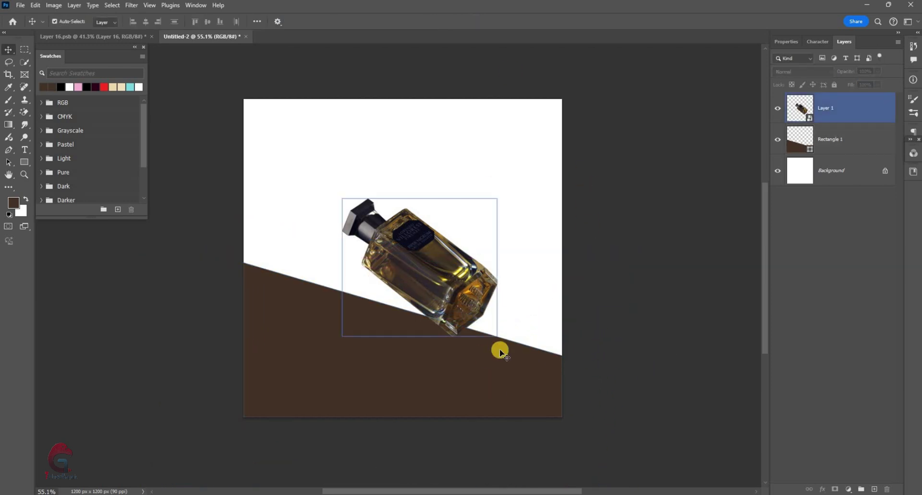
# Rotate the bottle about -21° so it rests along the slope.
pyautogui.click(499, 352)
pyautogui.hotkey('ctrl', 'z')
pyautogui.hotkey('ctrl', 't')
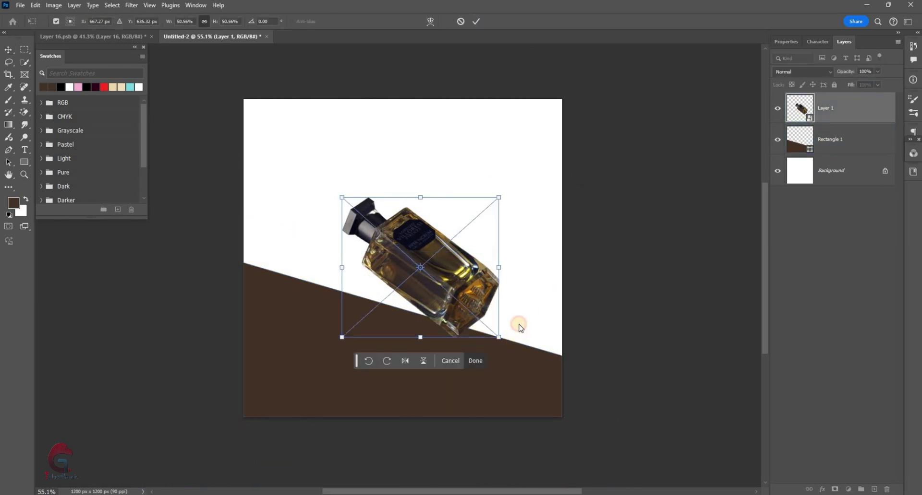
pyautogui.moveTo(520, 327)
pyautogui.mouseDown()
pyautogui.moveTo(527, 307)
pyautogui.moveTo(543, 328)
pyautogui.mouseUp()
pyautogui.hotkey('ctrl', '+')
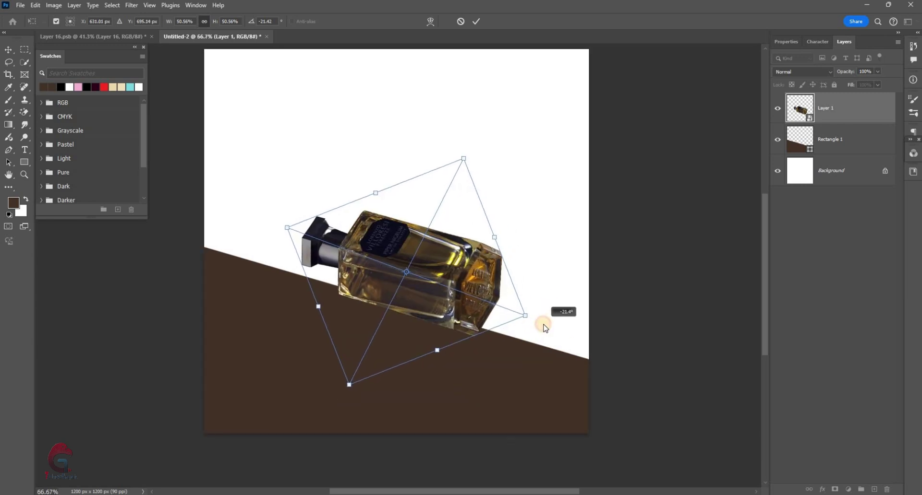
pyautogui.click(840, 139)
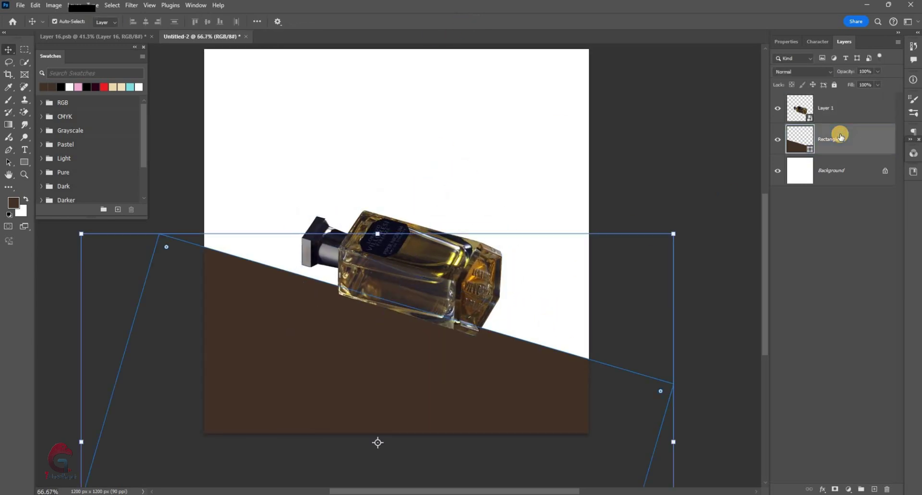
# Duplicate Rectangle 1, then raise the original and recolour it lighter brown as a ledge.
pyautogui.hotkey('ctrl', 'j')
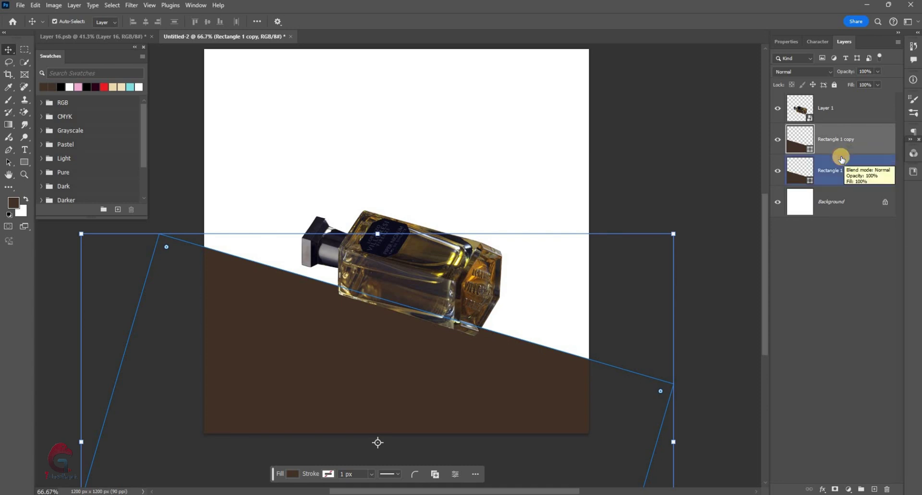
pyautogui.click(841, 159)
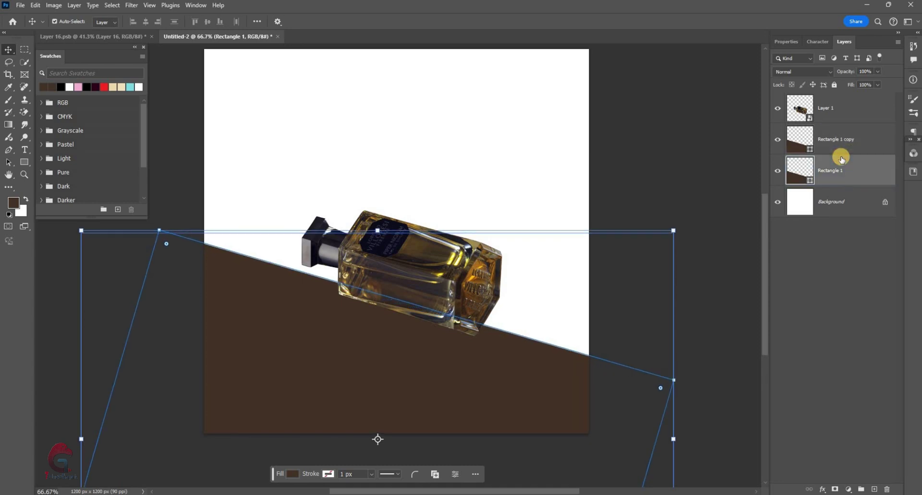
pyautogui.moveTo(496, 325)
pyautogui.mouseDown()
pyautogui.moveTo(512, 300)
pyautogui.moveTo(512, 266)
pyautogui.mouseUp()
pyautogui.press('i')
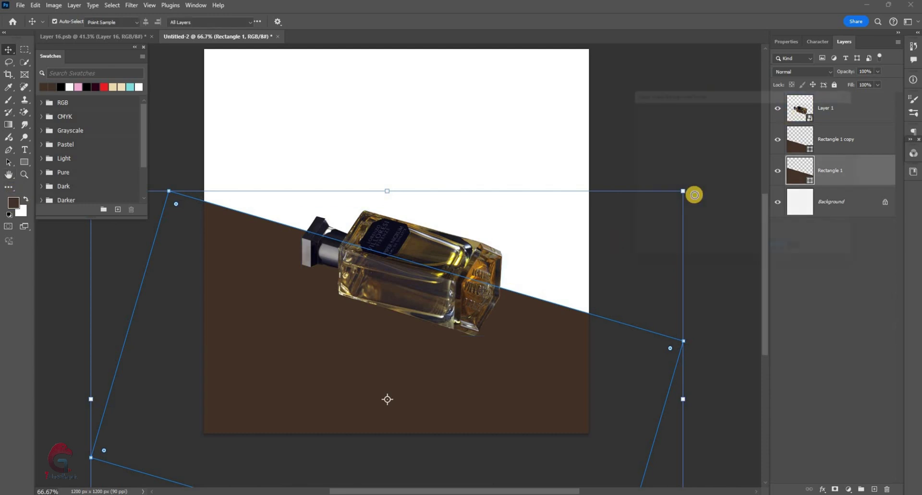
pyautogui.press('Return')
pyautogui.click(539, 319)
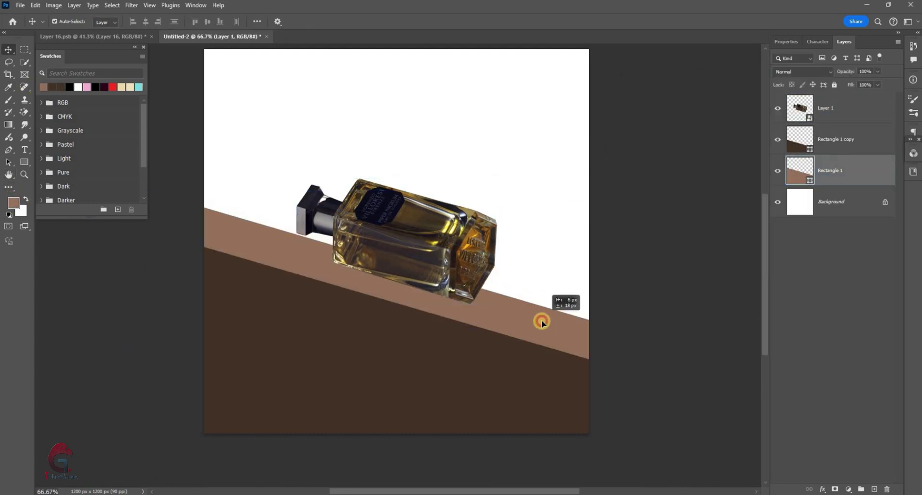
pyautogui.click(551, 339)
pyautogui.click(518, 319)
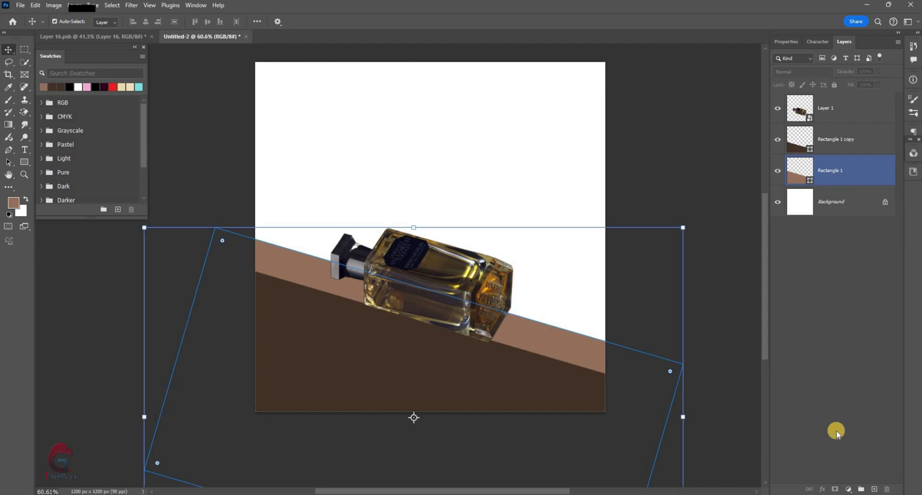
# Add Layer 2 clipped to the ledge, with a 765 px brush and peach #cea791.
pyautogui.hotkey('ctrl', 'shift', 'alt', 'n')
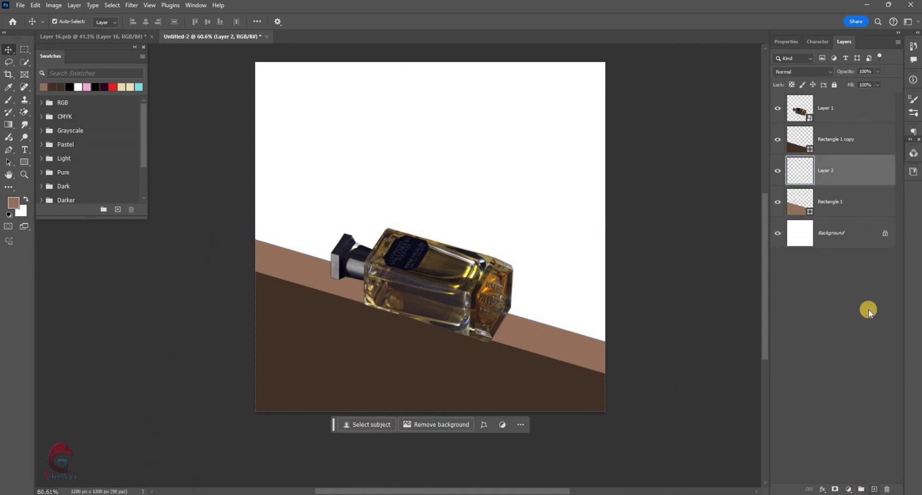
pyautogui.rightClick(816, 173)
pyautogui.click(851, 387)
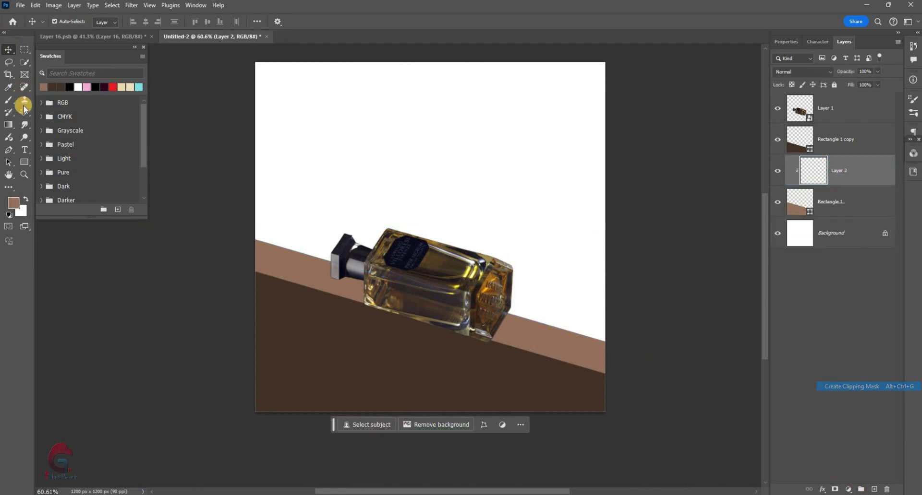
pyautogui.click(10, 100)
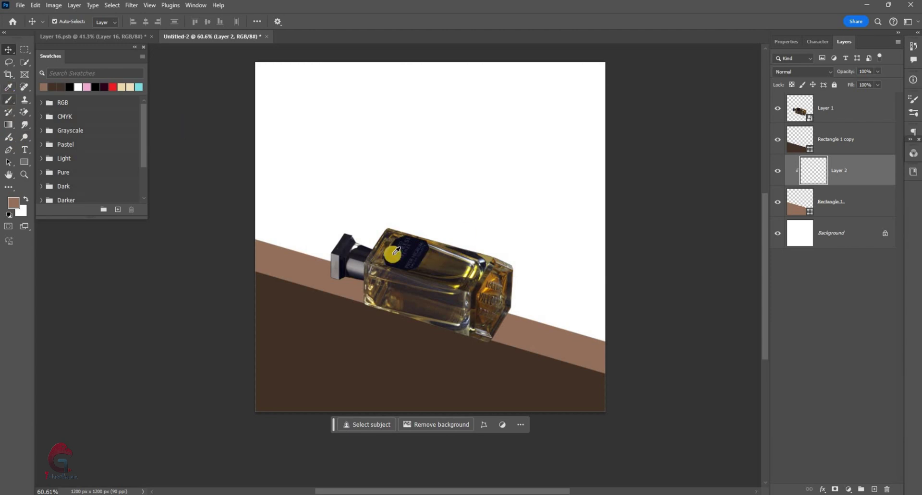
pyautogui.moveTo(393, 253); pyautogui.dragTo(240, 236)
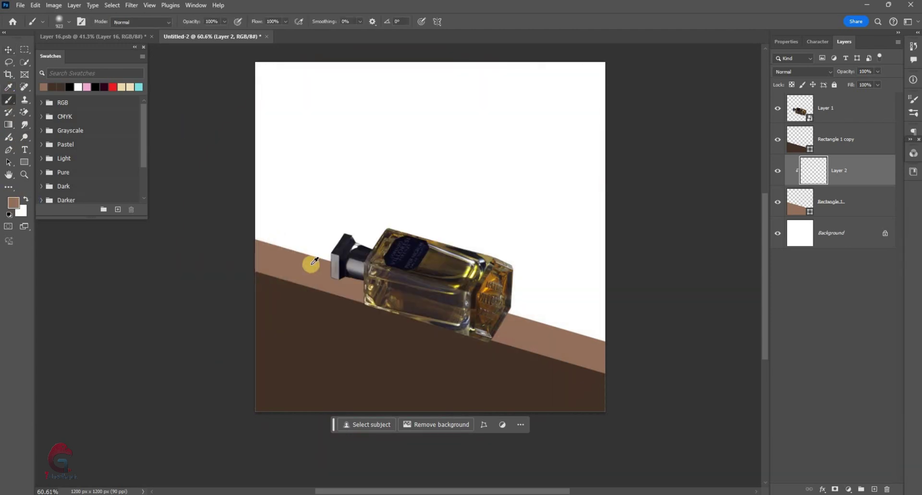
pyautogui.press('i')
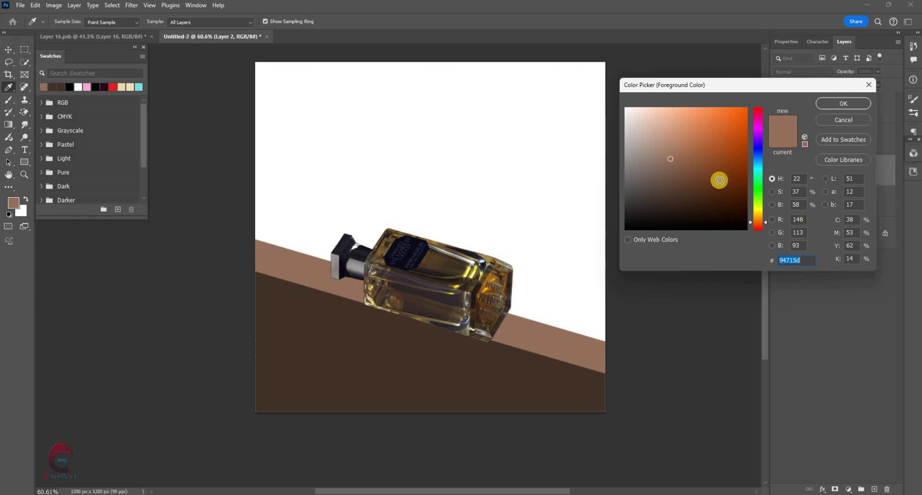
pyautogui.write('cea791')
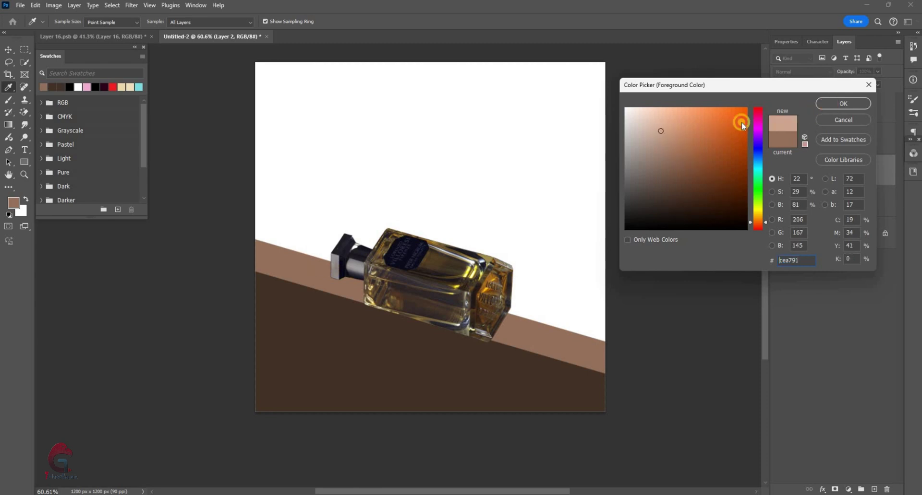
pyautogui.press('Return')
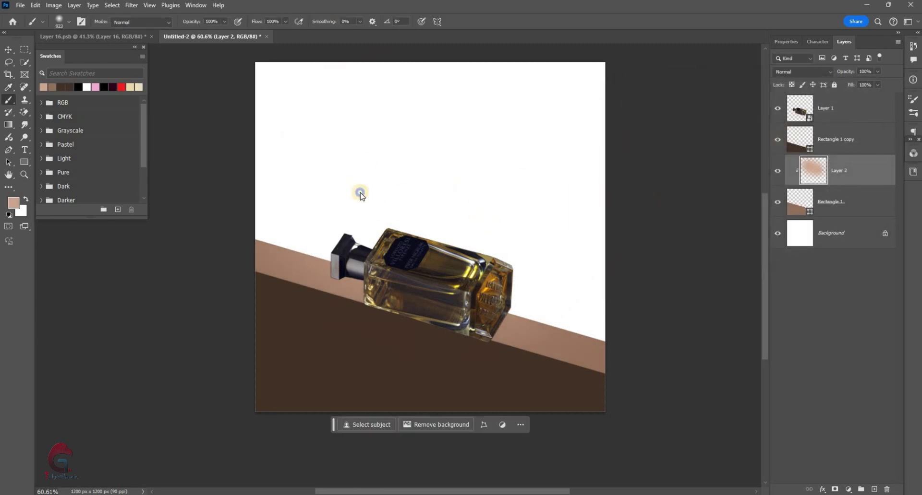
# Duplicate the peach glow layer and set Layer 2 to Screen at 34% opacity.
pyautogui.moveTo(843, 176); pyautogui.dragTo(819, 169)
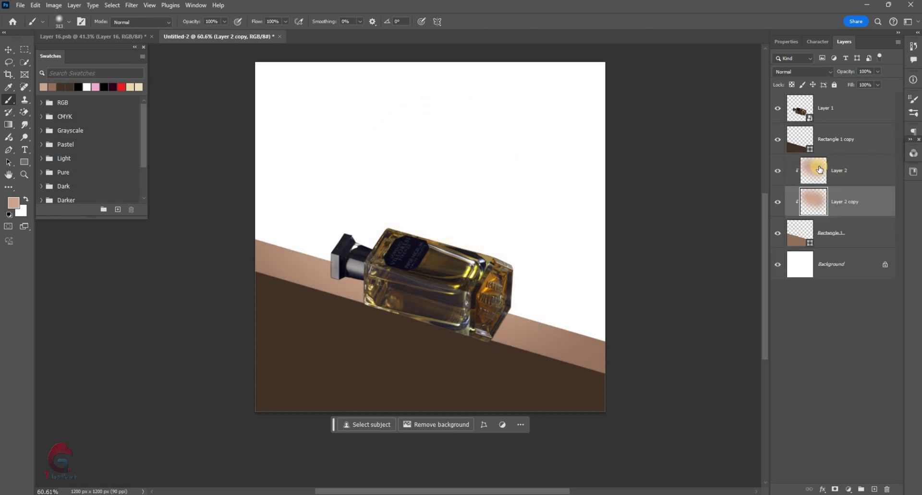
pyautogui.click(814, 170)
pyautogui.click(797, 71)
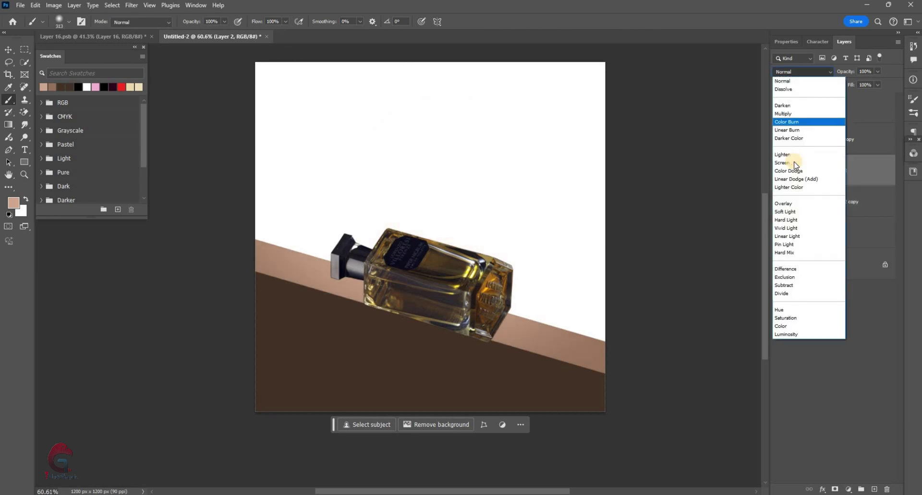
pyautogui.click(795, 164)
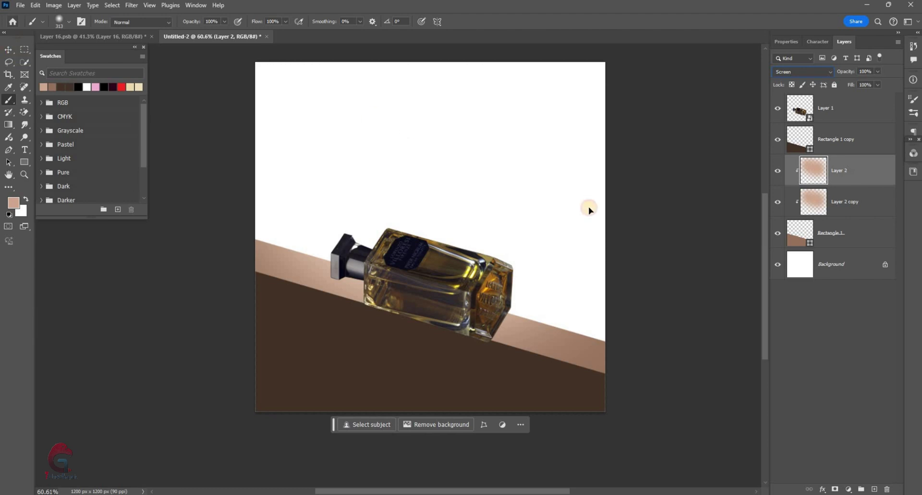
pyautogui.press('v')
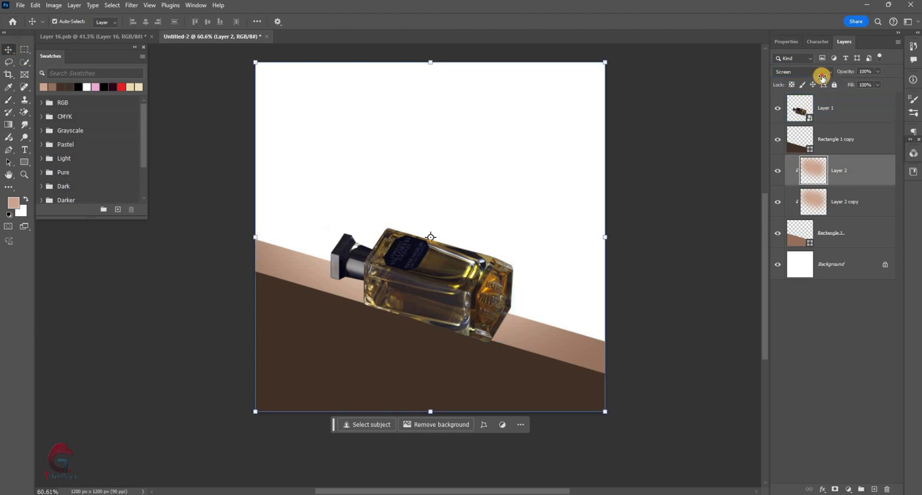
pyautogui.moveTo(821, 75); pyautogui.dragTo(816, 76)
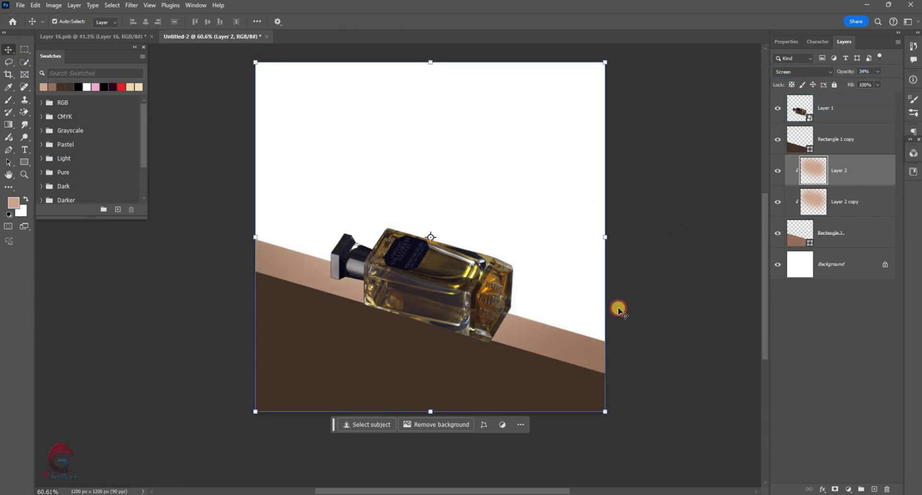
pyautogui.moveTo(807, 135); pyautogui.dragTo(874, 488)
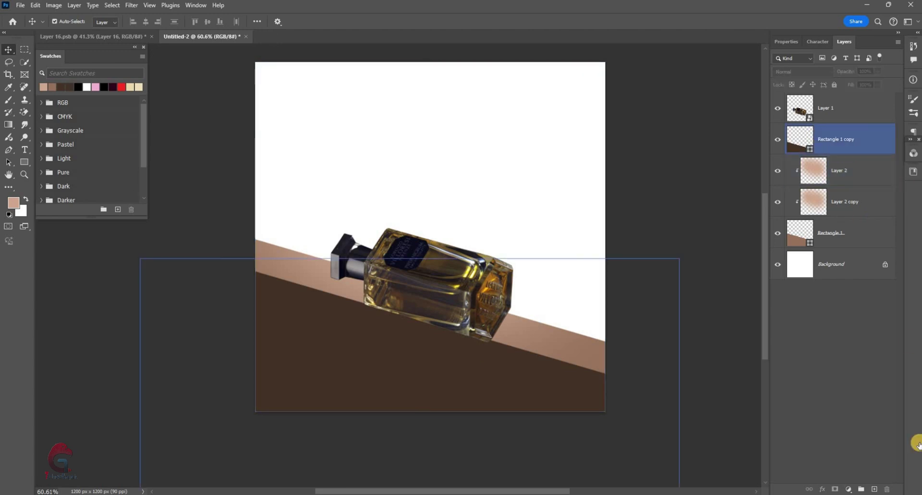
# Add Layer 3 clipped to the surface and paint a soft #6e5445 brown glow.
pyautogui.hotkey('ctrl', 'shift', 'alt', 'n')
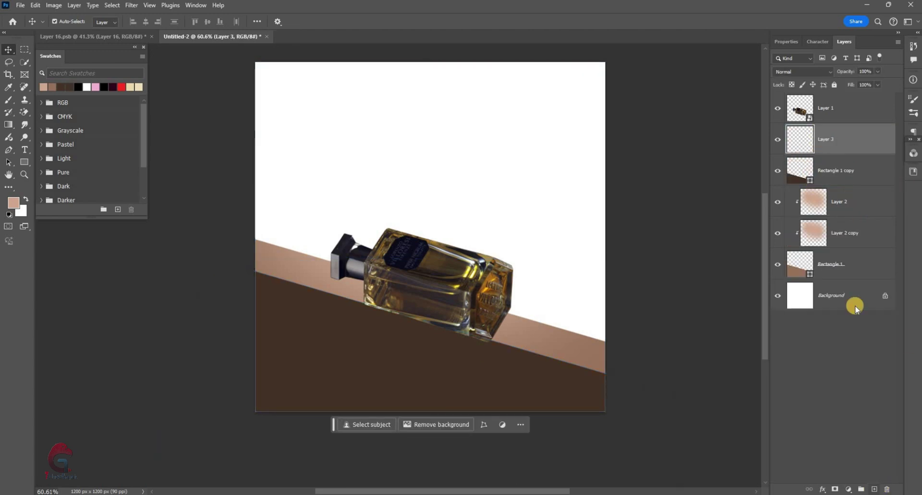
pyautogui.rightClick(848, 317)
pyautogui.click(851, 347)
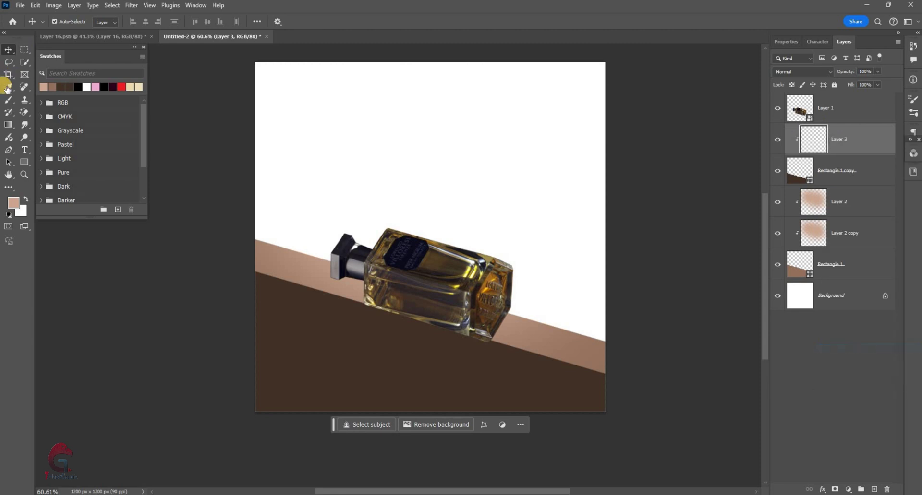
pyautogui.click(15, 202)
pyautogui.click(341, 319)
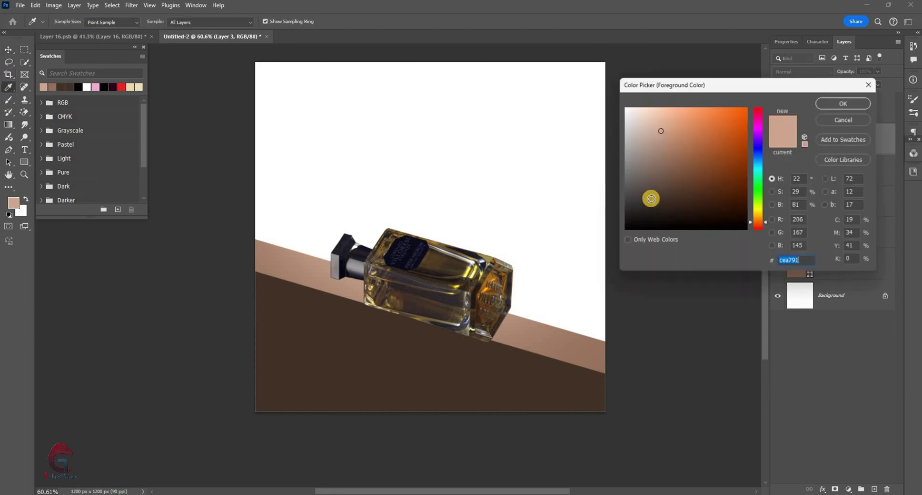
pyautogui.click(831, 108)
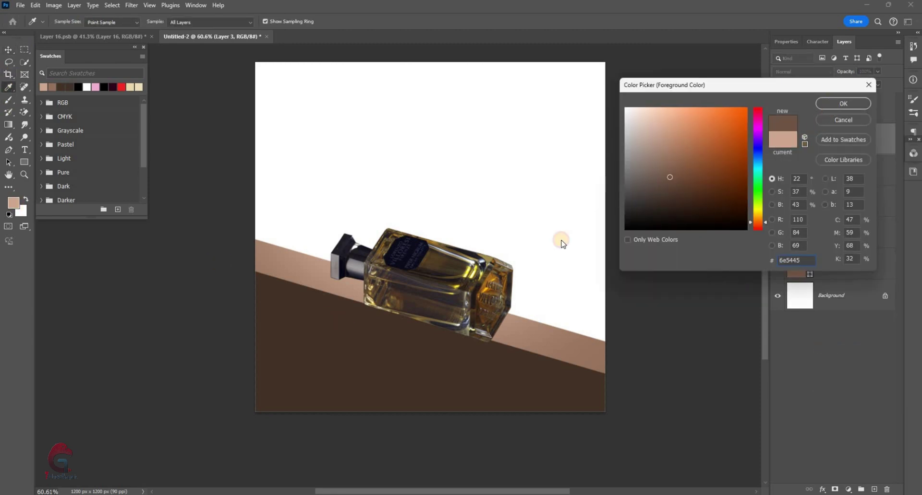
pyautogui.press('b')
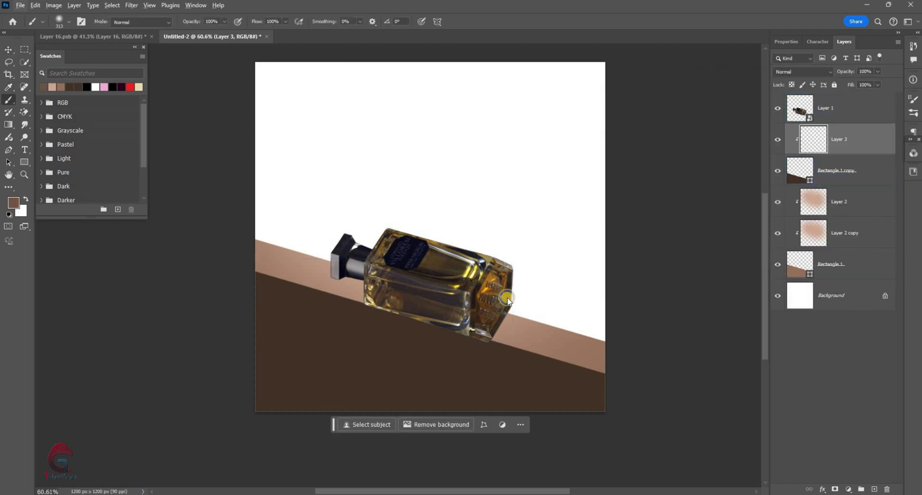
pyautogui.moveTo(319, 274); pyautogui.dragTo(309, 240)
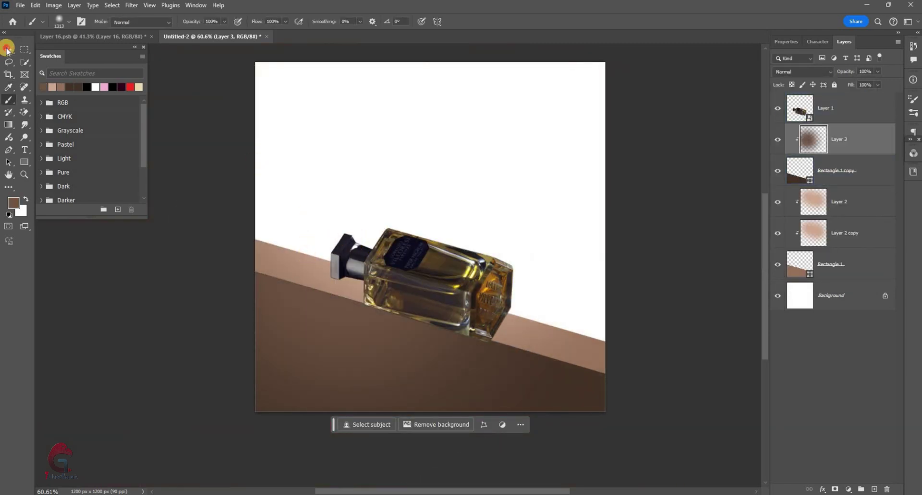
# Duplicate Layer 3 and set Layer 3 to Screen at 39% opacity.
pyautogui.click(8, 50)
pyautogui.click(836, 194)
pyautogui.moveTo(840, 141); pyautogui.dragTo(816, 156)
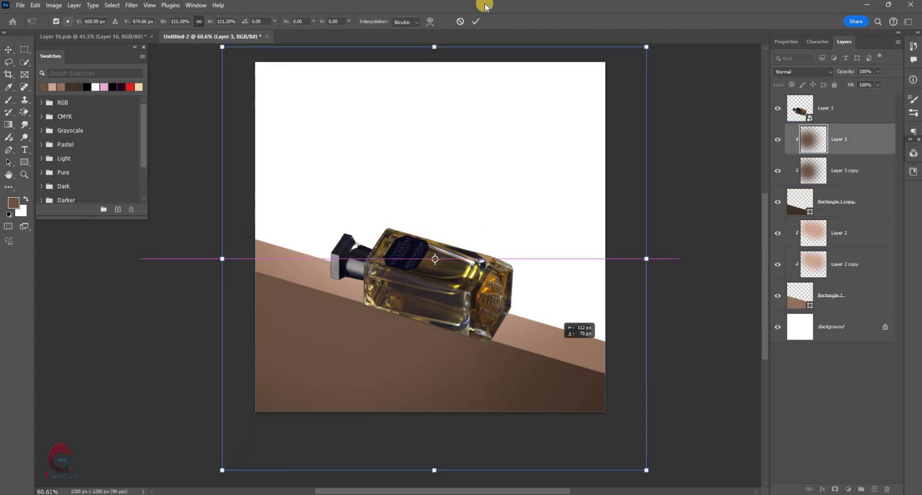
pyautogui.click(788, 146)
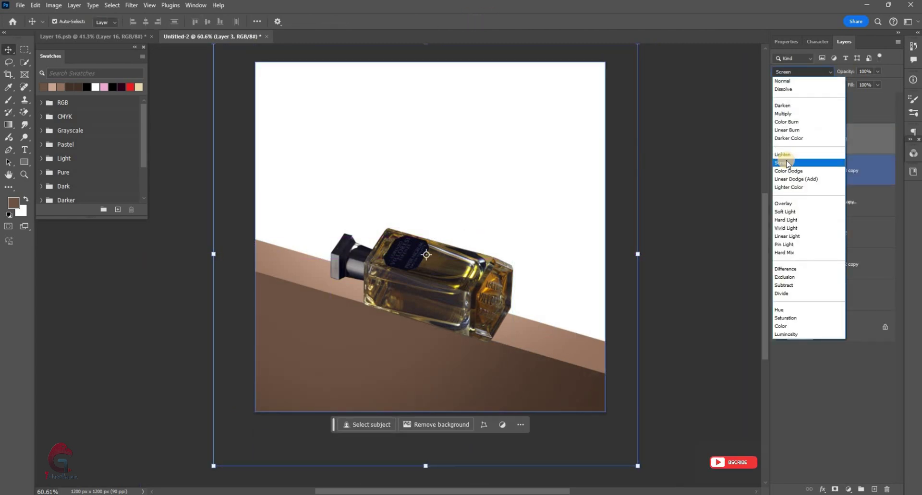
pyautogui.click(853, 72)
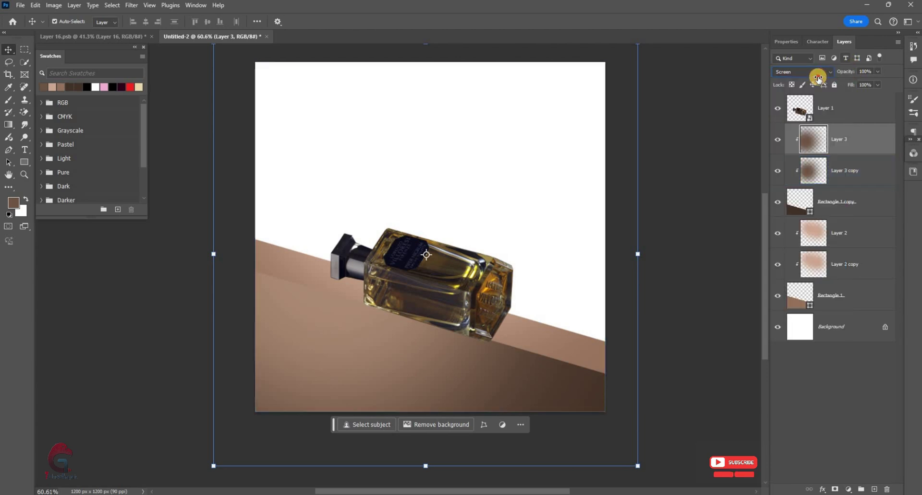
pyautogui.write('20')
pyautogui.moveTo(817, 79); pyautogui.dragTo(823, 76)
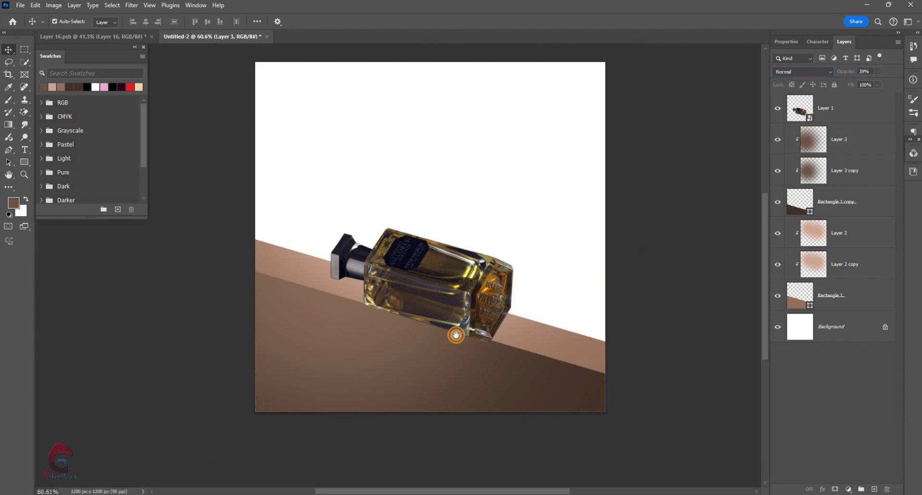
pyautogui.moveTo(532, 357); pyautogui.dragTo(538, 354)
pyautogui.scroll(2, 538, 354)
pyautogui.click(835, 171)
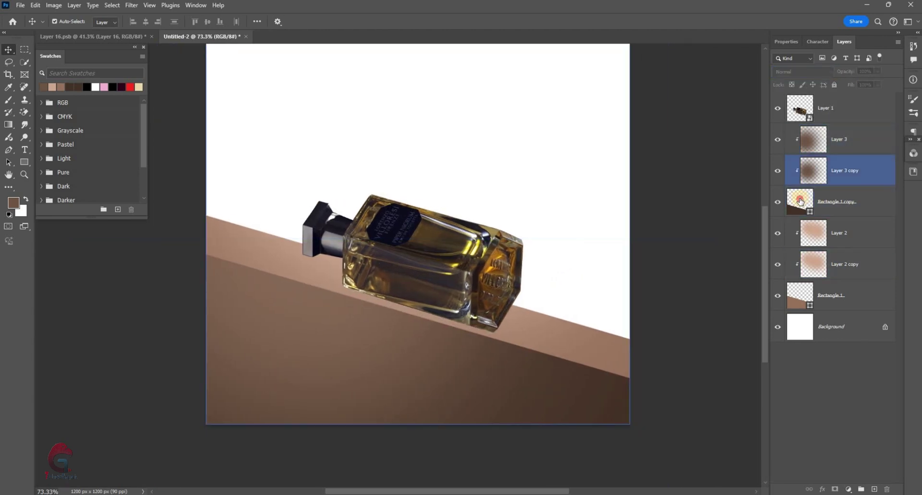
pyautogui.click(795, 201)
# Give Rectangle 1 copy an Inner Bevel: depth 1000%, size 2 px, angle 64°, altitude 21°.
pyautogui.rightClick(811, 207)
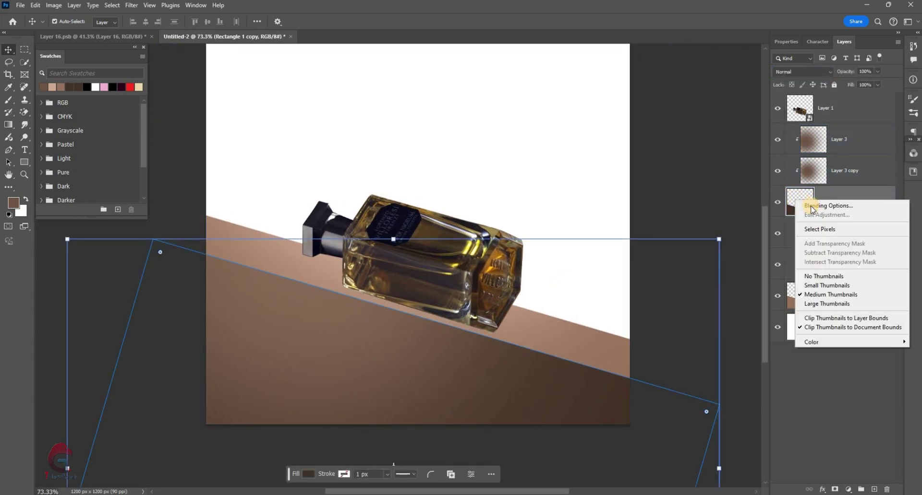
pyautogui.click(887, 207)
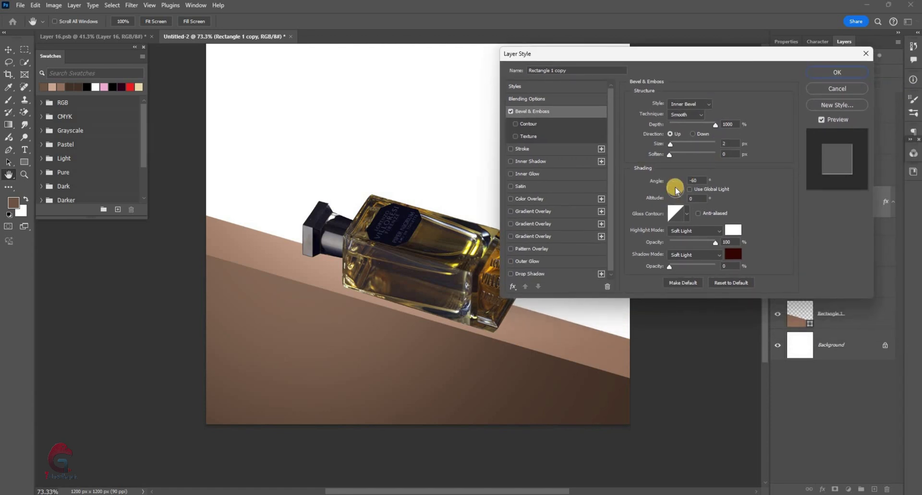
pyautogui.moveTo(675, 190); pyautogui.dragTo(277, 260)
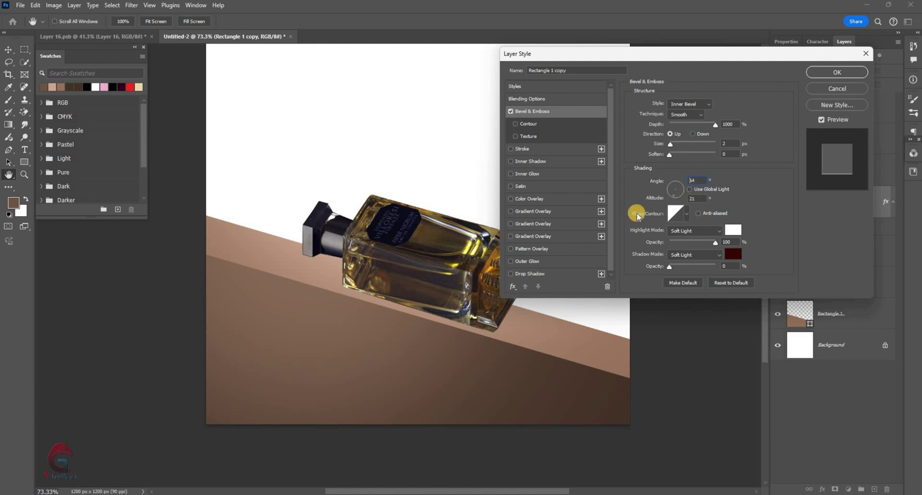
pyautogui.moveTo(637, 216); pyautogui.dragTo(376, 325)
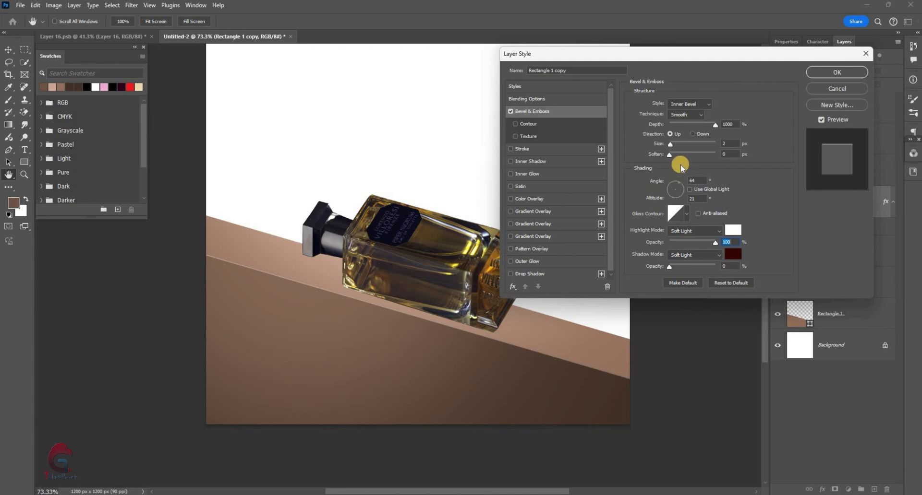
pyautogui.click(830, 73)
# Set the foreground colour to dark brown #32251d for Rectangle 1 copy.
pyautogui.press('v')
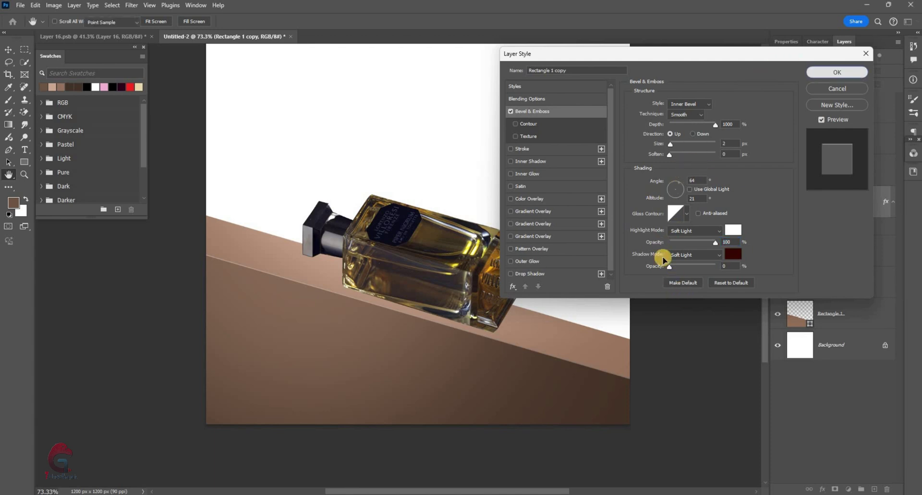
pyautogui.click(449, 302)
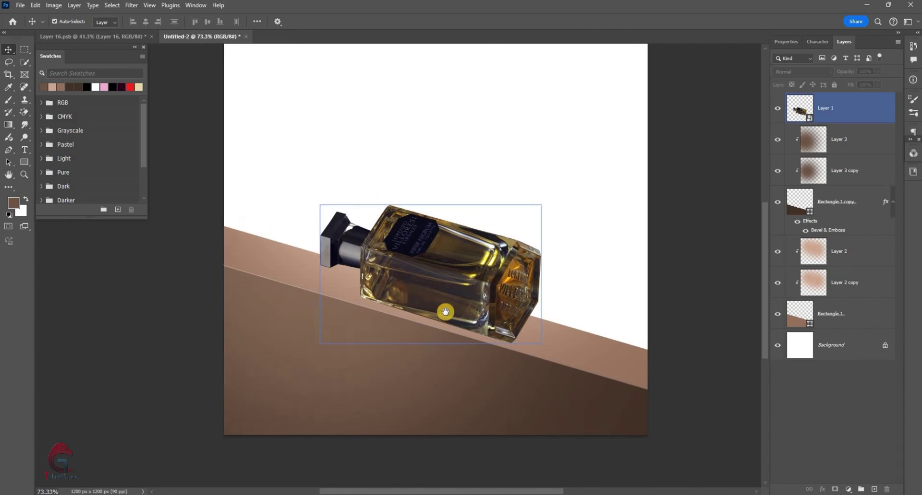
pyautogui.hotkey('ctrl', '-')
pyautogui.click(803, 207)
pyautogui.hotkey('ctrl', 't')
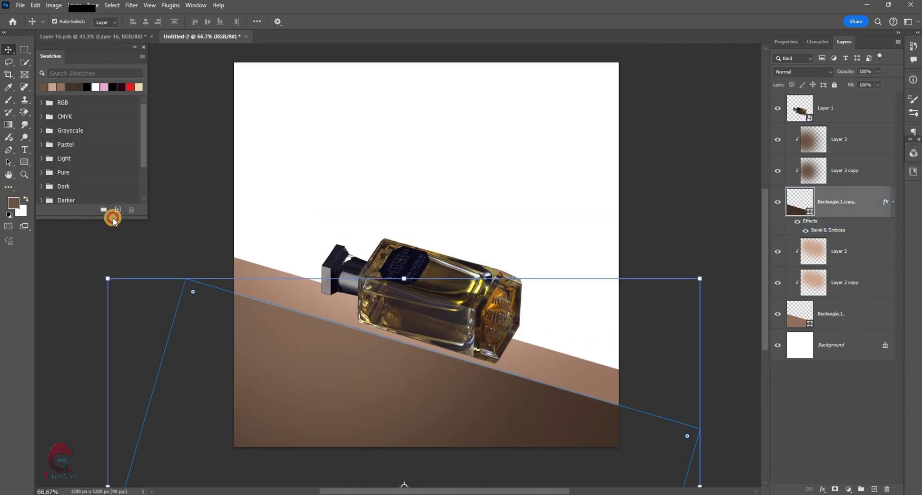
pyautogui.press('Escape')
pyautogui.press('i')
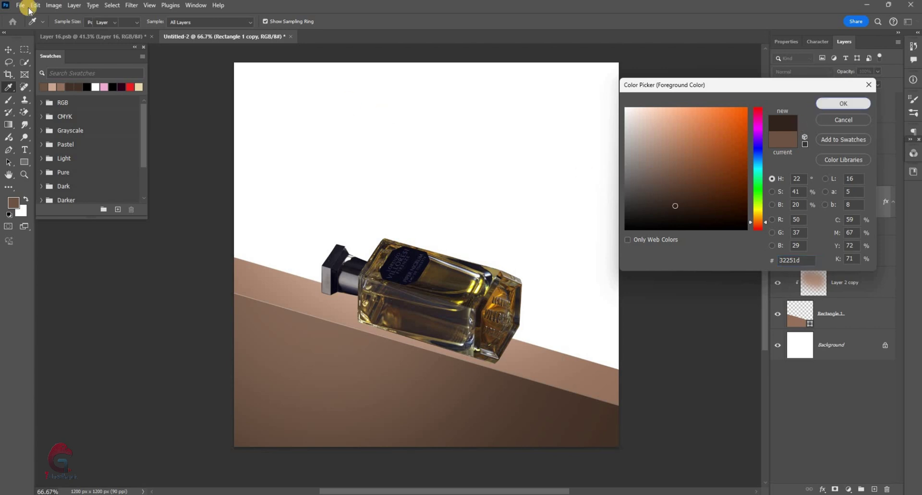
pyautogui.press('Return')
pyautogui.press('v')
# Save #32251d as a new swatch and give the Rectangle 1 ledge a deeper brown.
pyautogui.click(42, 85)
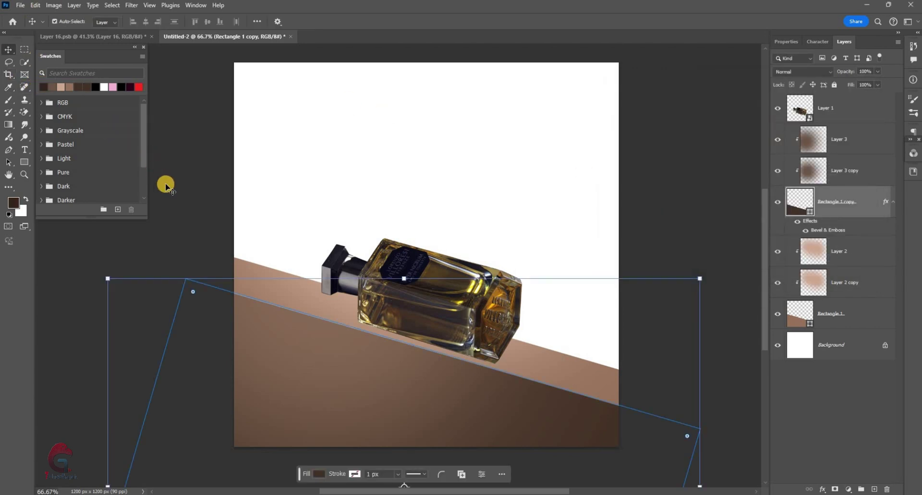
pyautogui.click(634, 417)
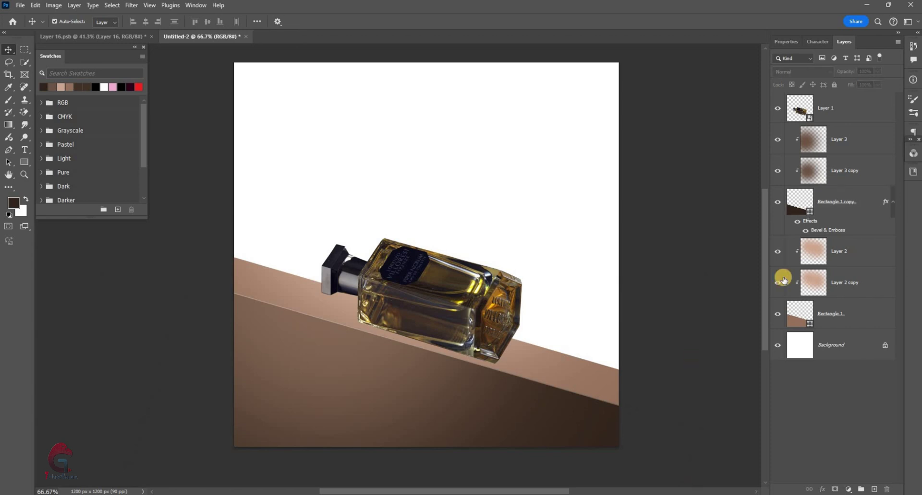
pyautogui.click(785, 329)
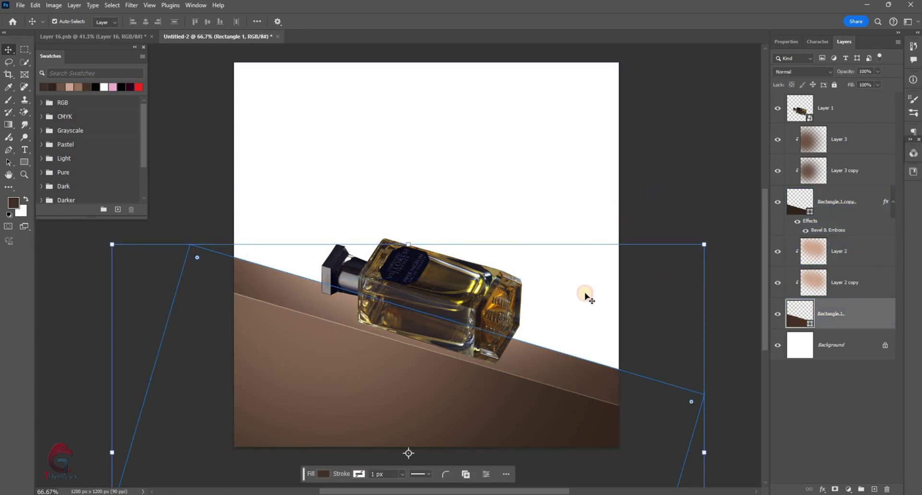
pyautogui.click(643, 303)
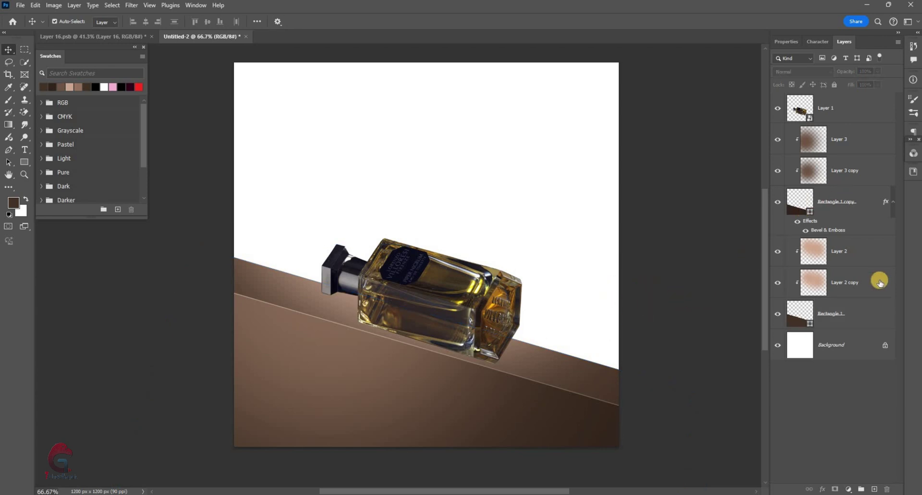
pyautogui.click(843, 351)
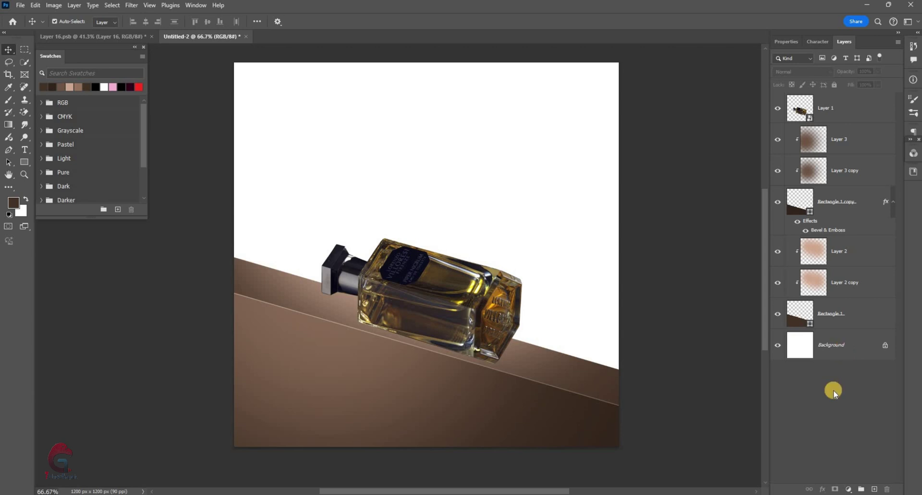
# Add a #4b3a2e Solid Color fill above the Background, plus an empty layer above it.
pyautogui.rightClick(855, 346)
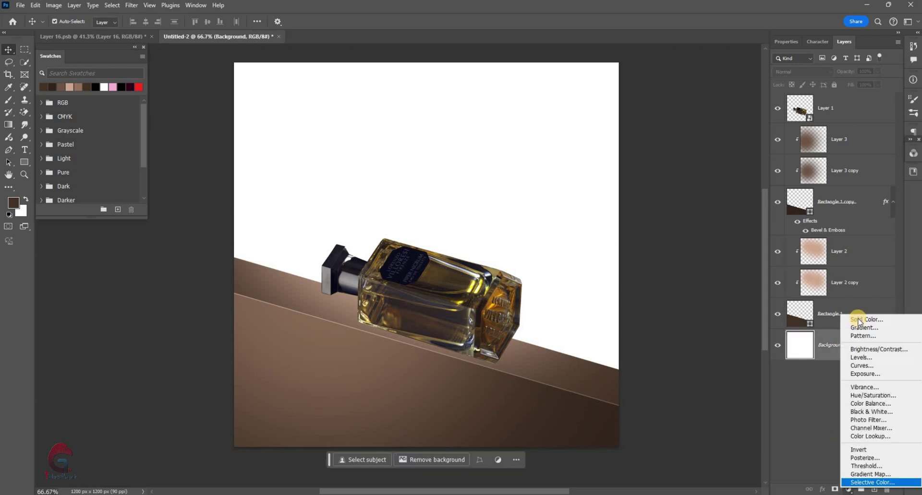
pyautogui.click(311, 290)
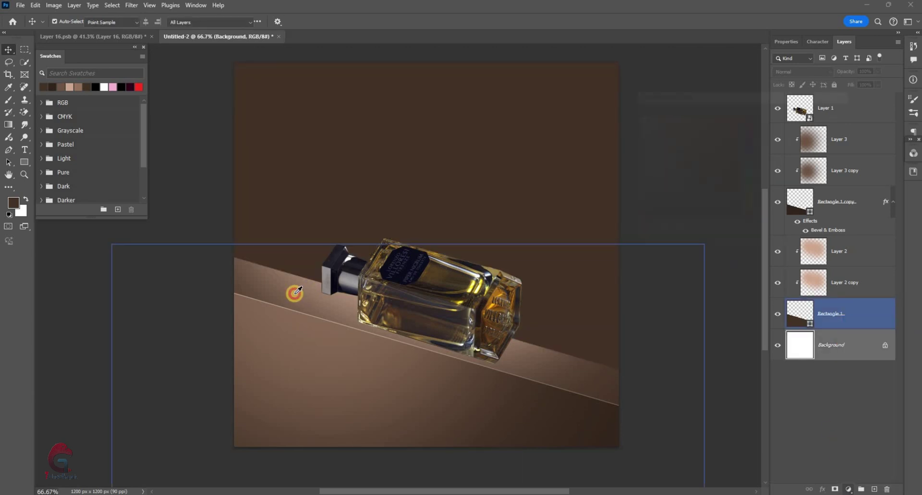
pyautogui.click(308, 353)
pyautogui.click(670, 194)
pyautogui.click(671, 194)
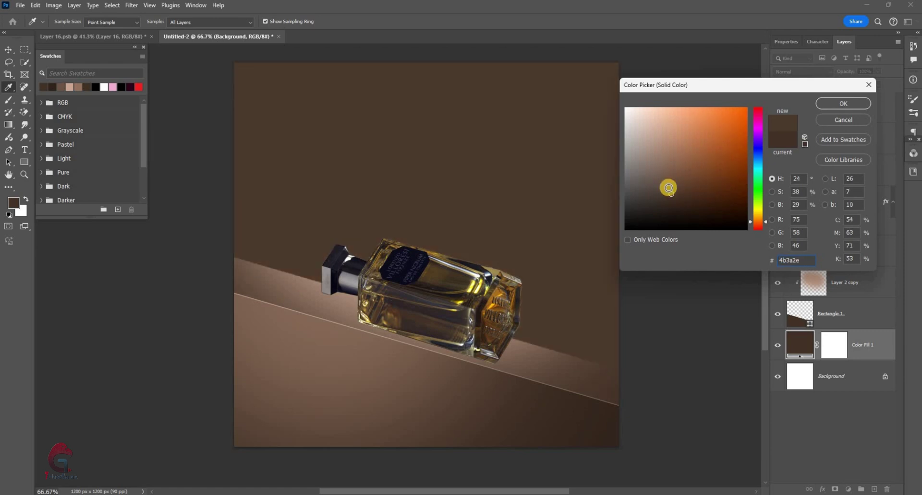
pyautogui.press('Return')
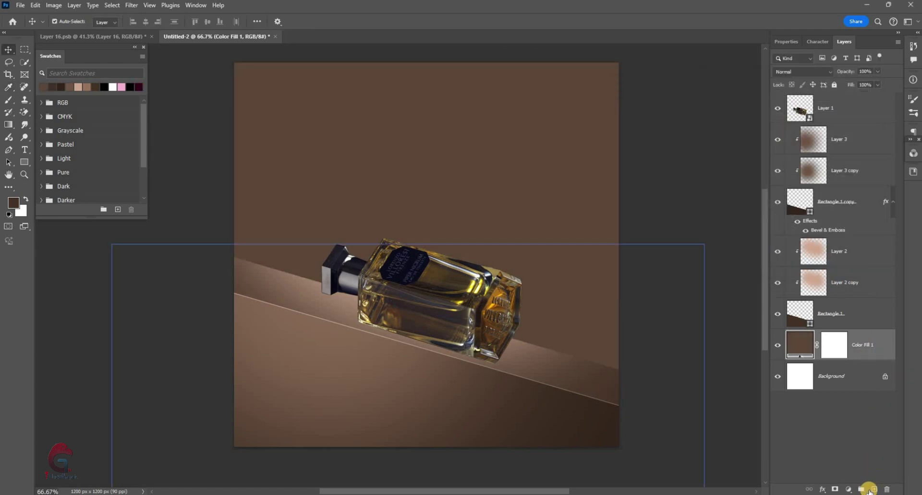
pyautogui.hotkey('ctrl', 'shift', 'alt', 'n')
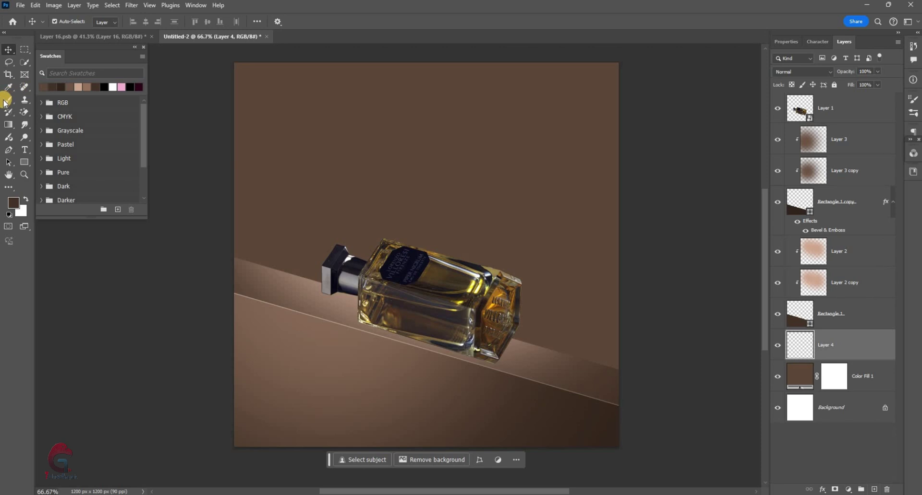
# Paint a light brown glow behind the bottle with a 1262 px soft brush.
pyautogui.press('b')
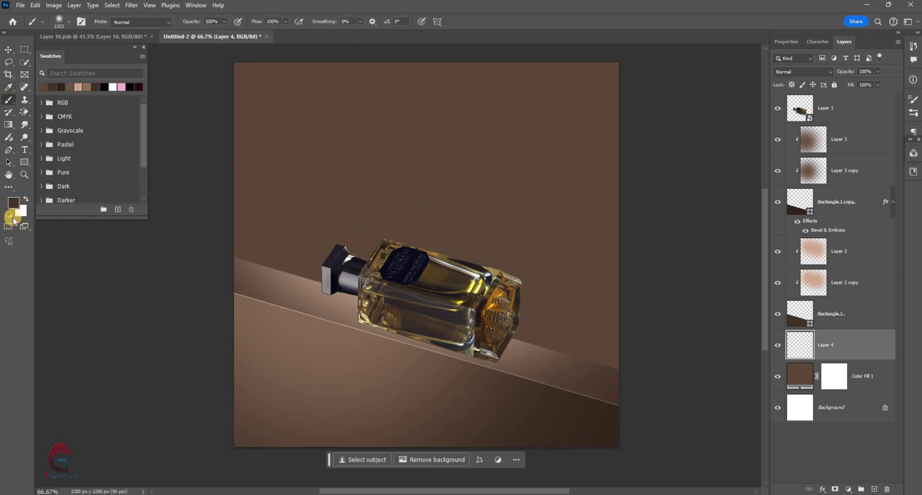
pyautogui.press('i')
pyautogui.click(349, 299)
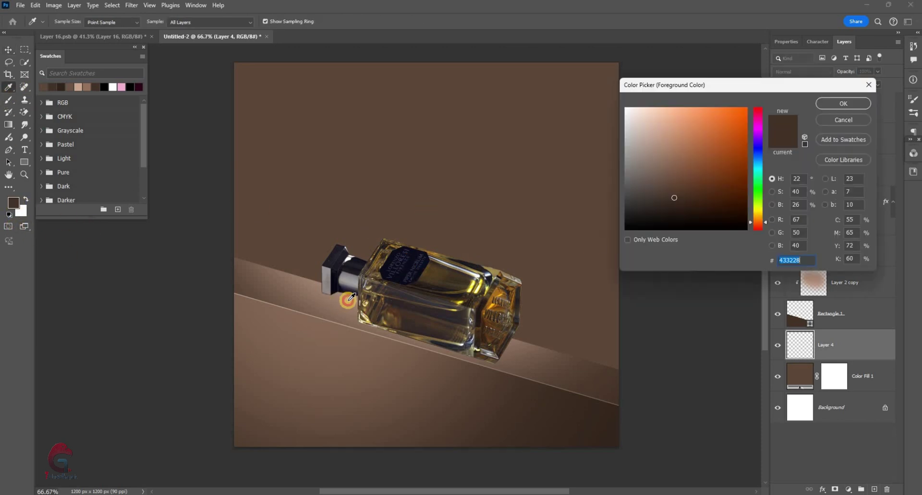
pyautogui.click(794, 121)
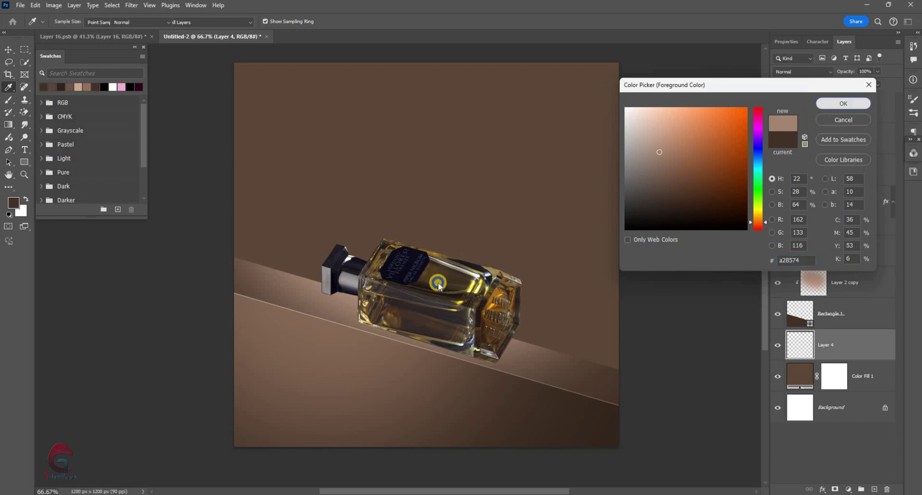
pyautogui.press('Return')
pyautogui.press('b')
pyautogui.moveTo(468, 270)
pyautogui.mouseDown()
pyautogui.moveTo(431, 280)
pyautogui.moveTo(489, 252)
pyautogui.mouseUp()
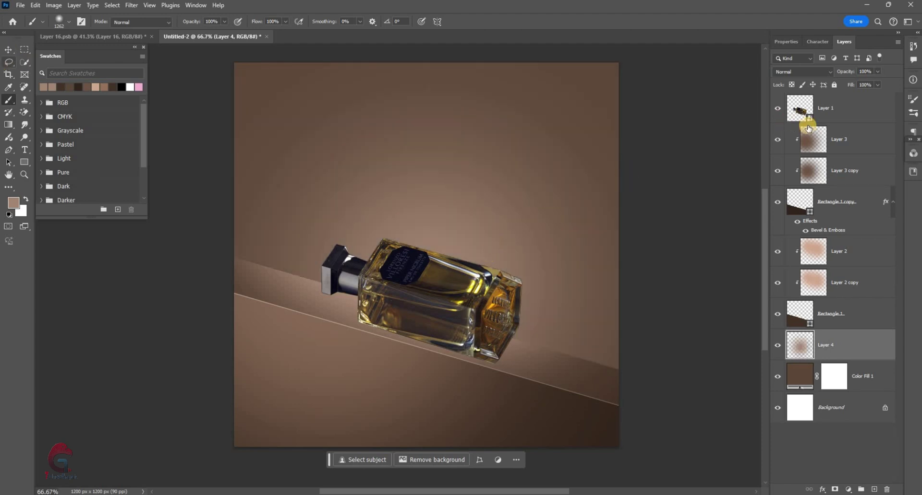
# Set the glow layer to Screen, then duplicate it and stretch the copy wider.
pyautogui.press('v')
pyautogui.click(797, 72)
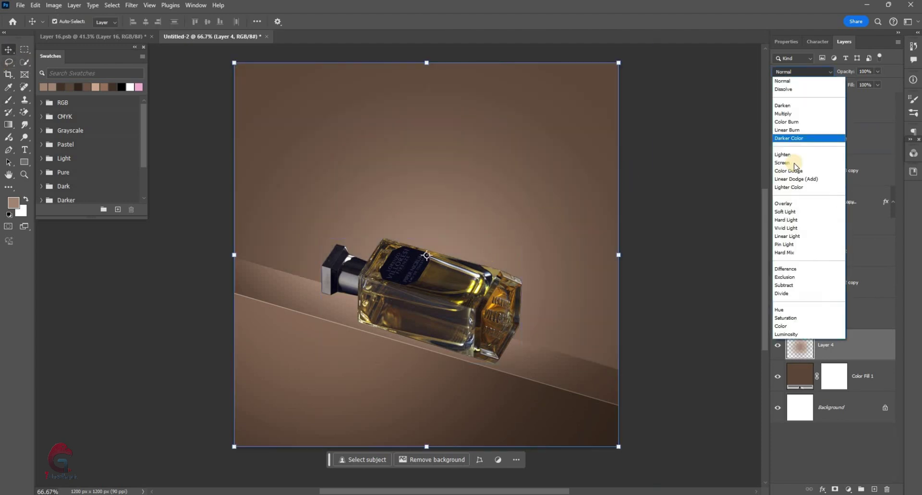
pyautogui.click(793, 164)
pyautogui.click(814, 361)
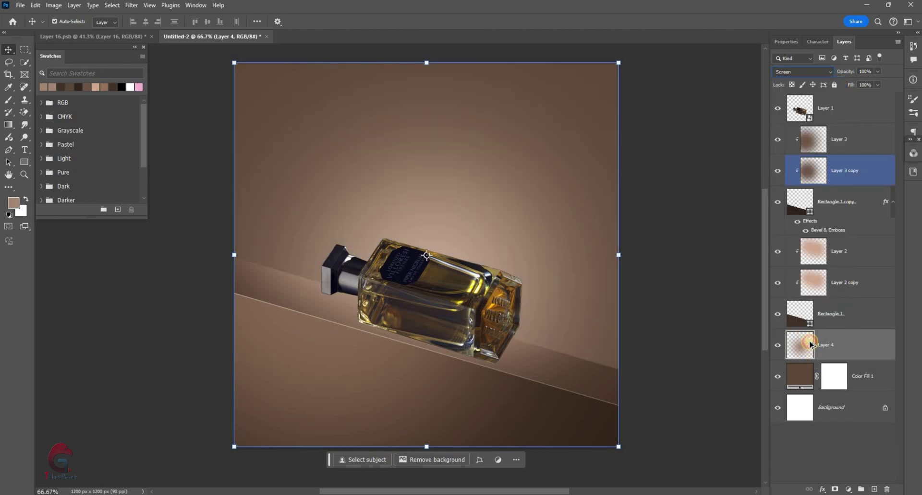
pyautogui.hotkey('ctrl', 'j')
pyautogui.moveTo(622, 256); pyautogui.dragTo(665, 263)
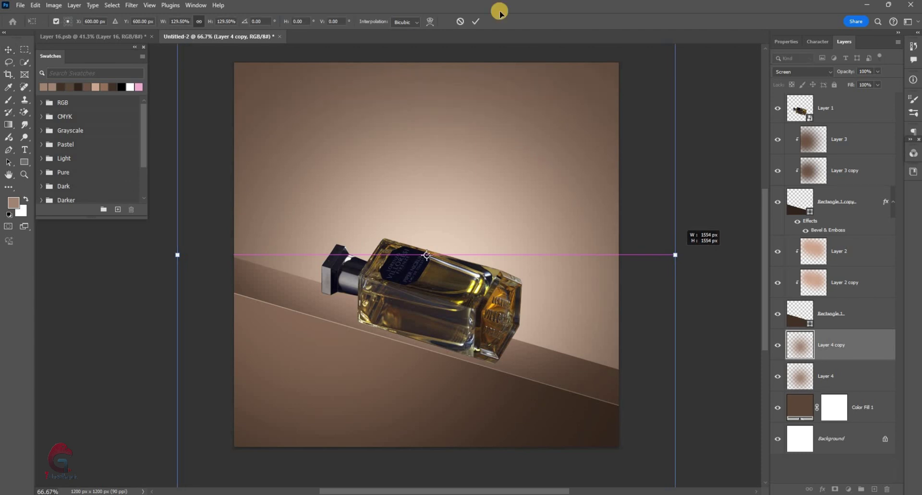
pyautogui.click(467, 20)
# Group the surface layers from Rectangle 1 up to Layer 3 into Group 1.
pyautogui.moveTo(885, 202); pyautogui.dragTo(837, 314)
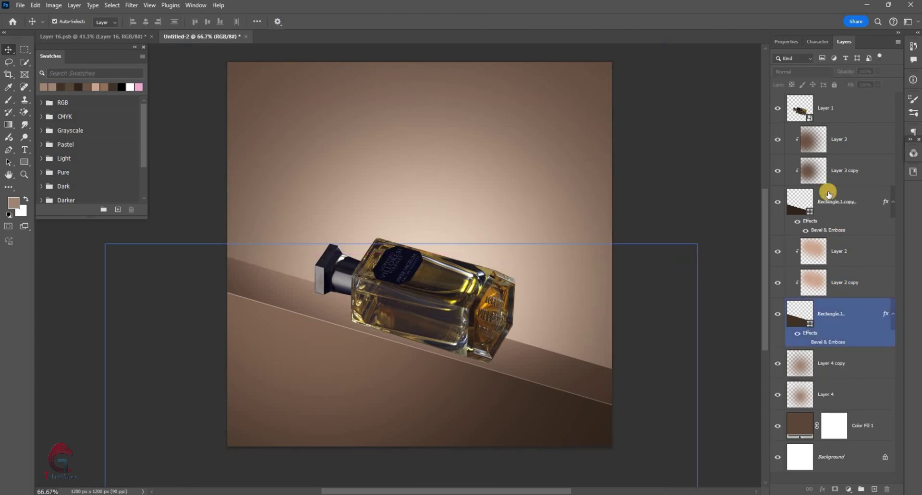
pyautogui.keyDown('shift'); pyautogui.click(830, 152); pyautogui.keyUp('shift')
pyautogui.hotkey('ctrl', 'g')
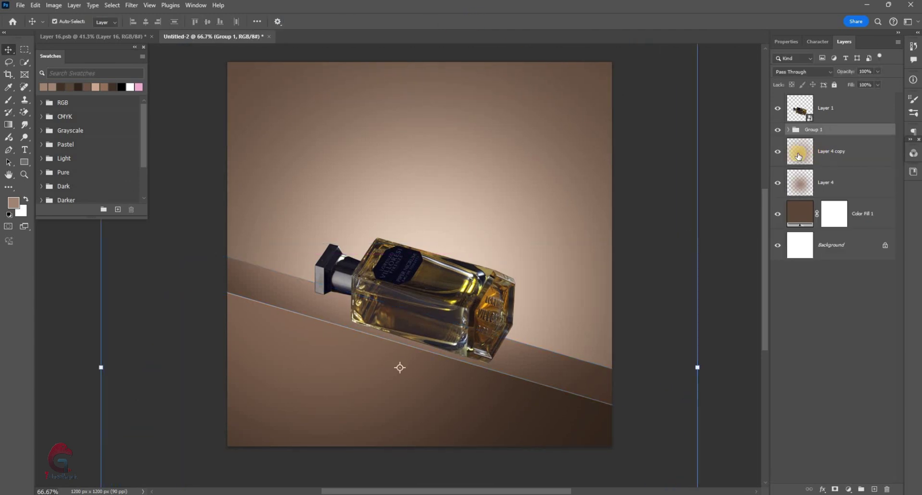
pyautogui.click(797, 154)
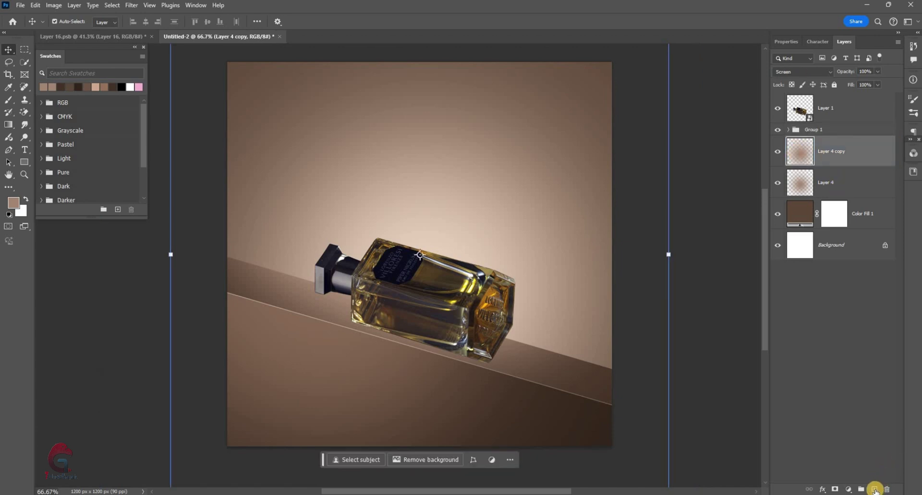
# Add a new layer and paint a large soft light-beige glow over the bottle.
pyautogui.hotkey('ctrl', 'shift', 'alt', 'n')
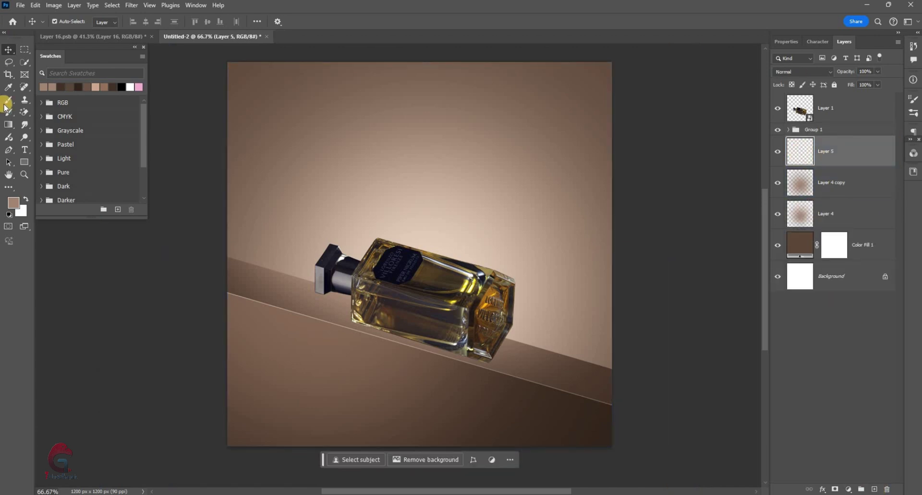
pyautogui.press('b')
pyautogui.press('i')
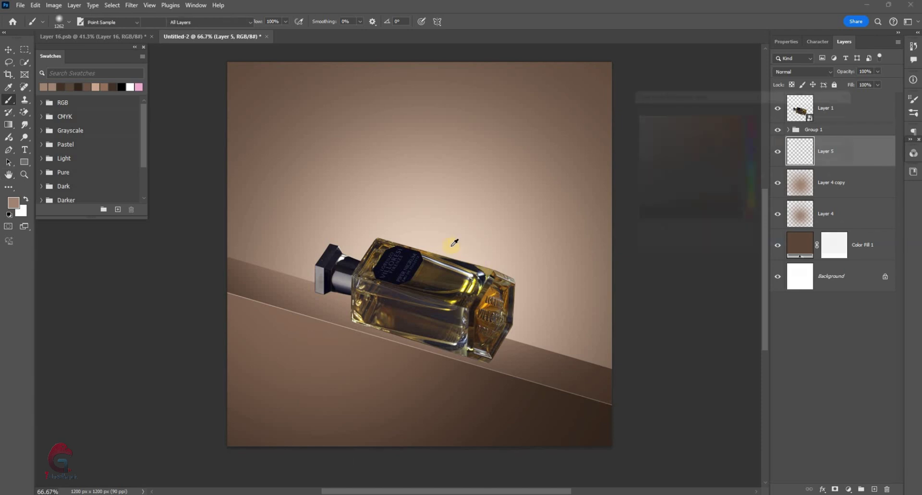
pyautogui.moveTo(640, 122); pyautogui.dragTo(645, 114)
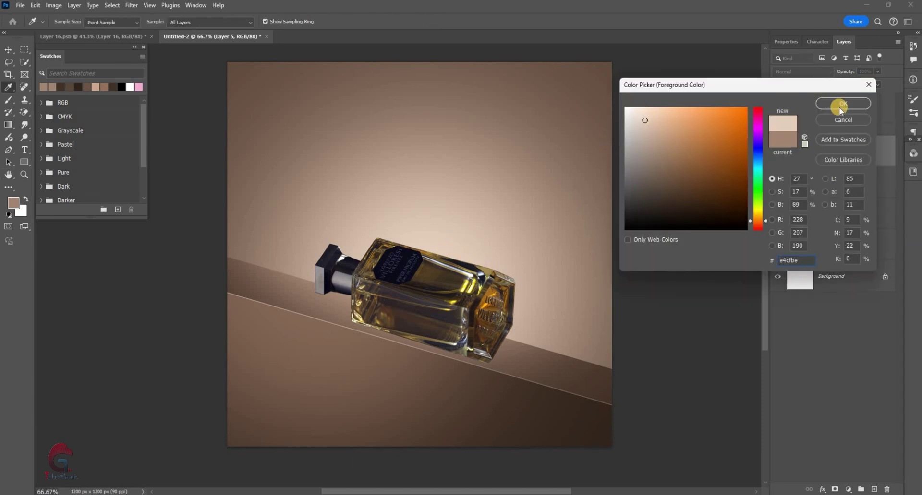
pyautogui.press('Return')
pyautogui.press('b')
pyautogui.moveTo(418, 288)
pyautogui.mouseDown()
pyautogui.moveTo(389, 324)
pyautogui.moveTo(345, 339)
pyautogui.mouseUp()
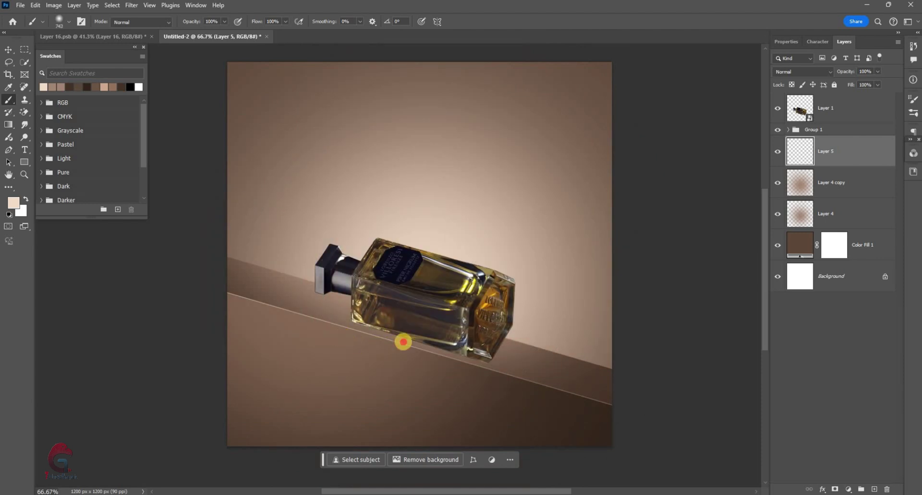
pyautogui.moveTo(402, 342); pyautogui.dragTo(409, 318)
pyautogui.moveTo(480, 365); pyautogui.dragTo(398, 344)
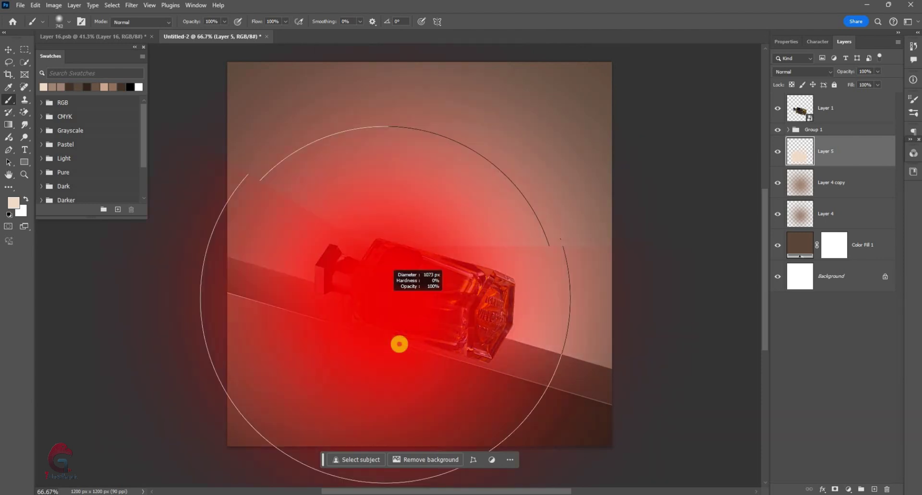
pyautogui.click(9, 49)
# Stretch the beige glow wider across the canvas and blend it in Soft Light.
pyautogui.moveTo(612, 254)
pyautogui.mouseDown()
pyautogui.moveTo(670, 252)
pyautogui.moveTo(585, 291)
pyautogui.moveTo(587, 354)
pyautogui.mouseUp()
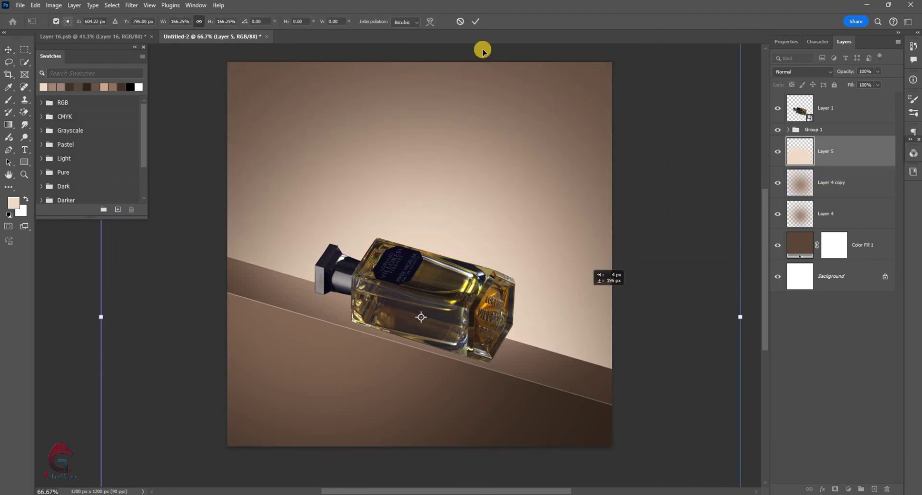
pyautogui.click(800, 72)
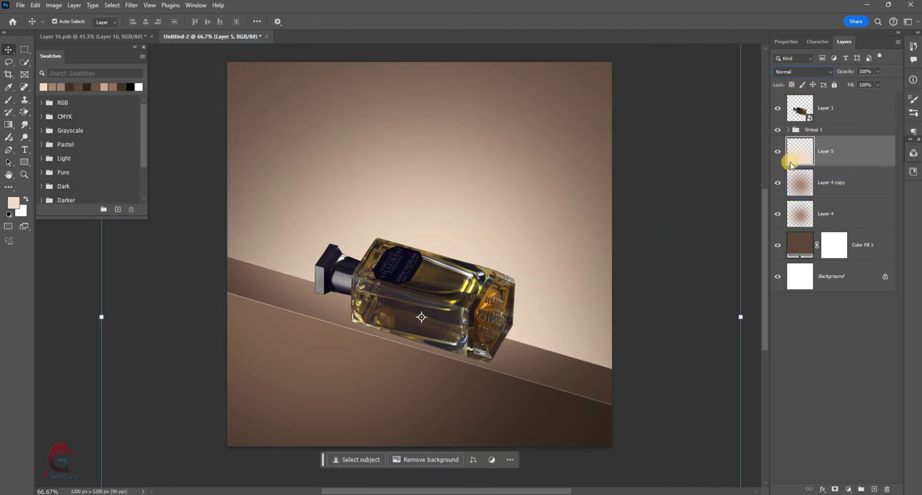
pyautogui.click(801, 72)
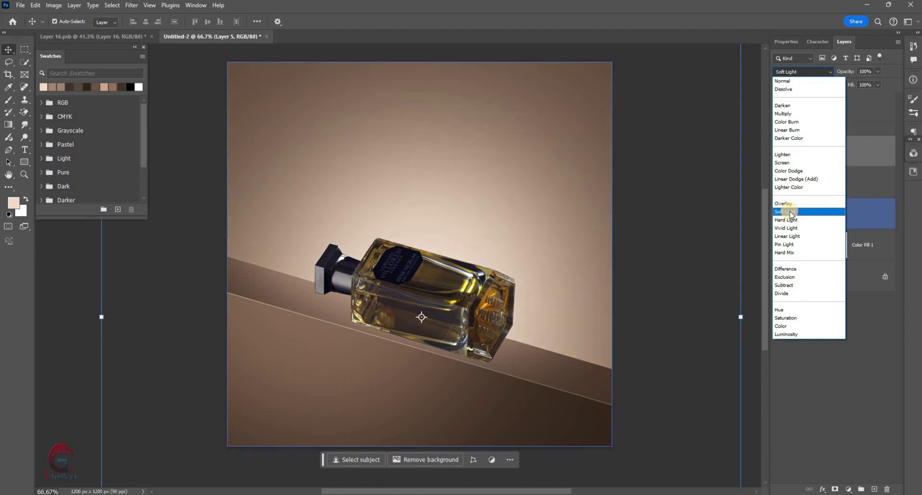
pyautogui.click(704, 207)
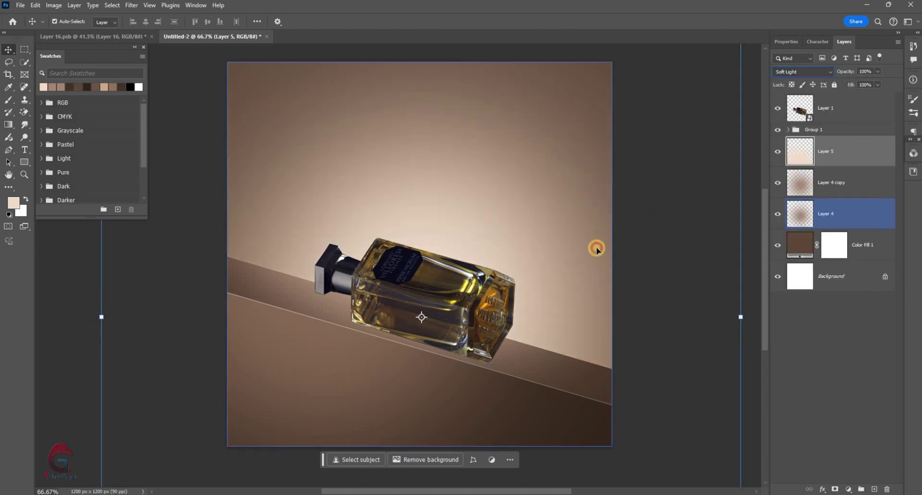
pyautogui.click(504, 304)
pyautogui.click(422, 284)
pyautogui.click(472, 348)
# Group the layers from Layer 5 down to Color Fill 1 into Group 2.
pyautogui.scroll(1, 501, 338)
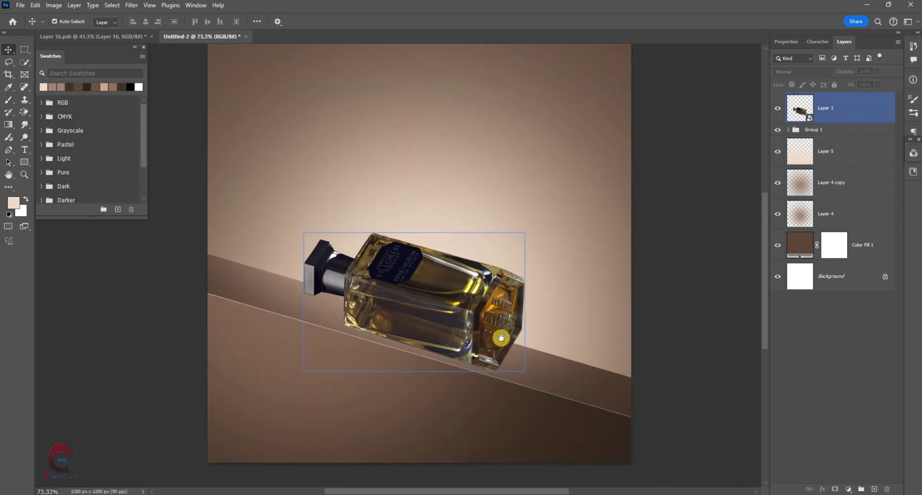
pyautogui.moveTo(501, 339); pyautogui.dragTo(507, 341)
pyautogui.click(833, 149)
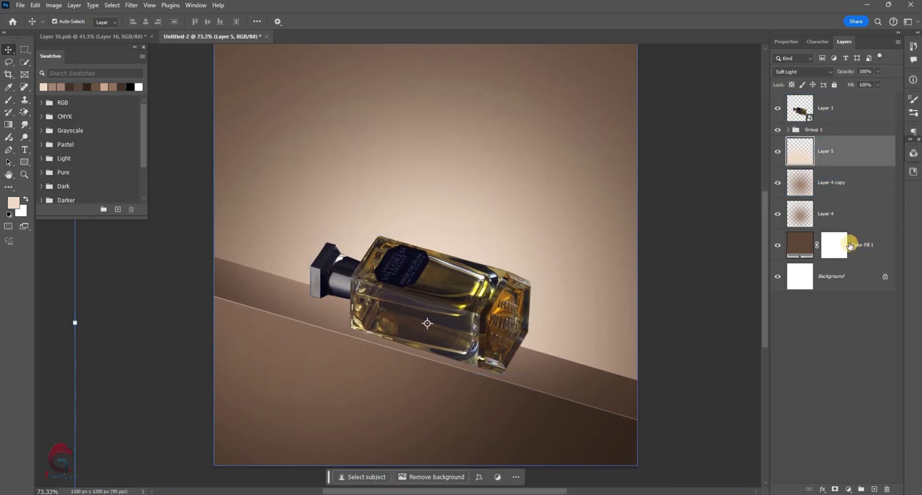
pyautogui.keyDown('shift'); pyautogui.click(850, 246); pyautogui.keyUp('shift')
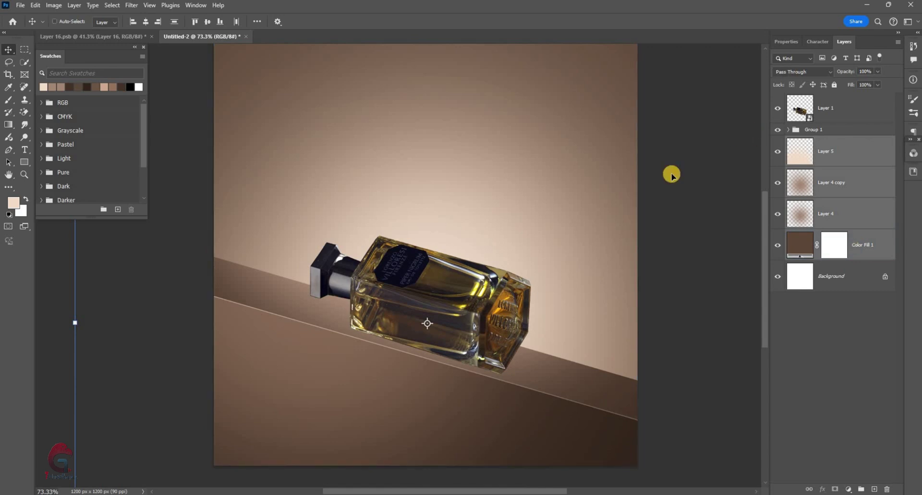
pyautogui.hotkey('ctrl', 'g')
# Trace a closed pen path around the bottle with Layer 1 selected.
pyautogui.click(449, 338)
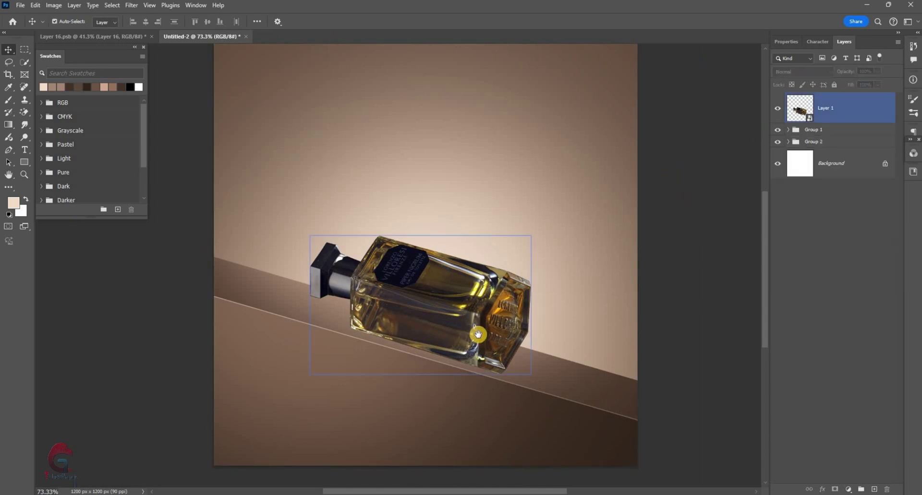
pyautogui.scroll(2, 475, 332)
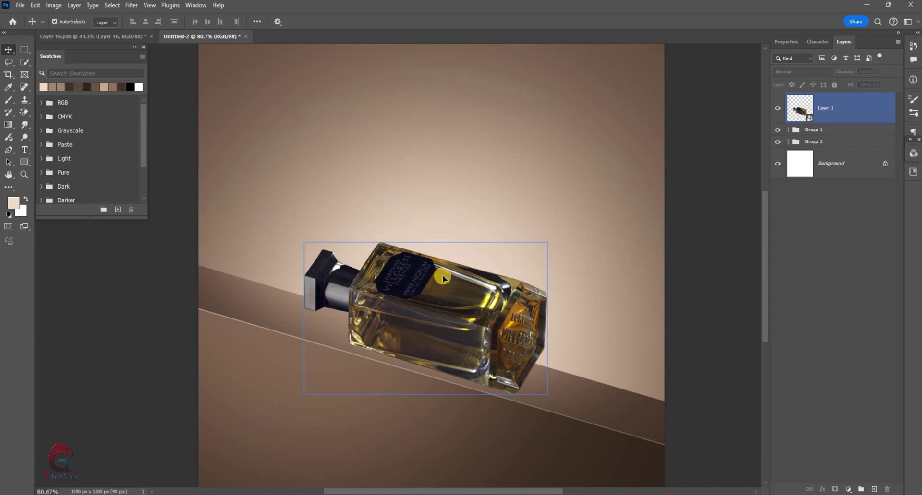
pyautogui.scroll(2, 443, 279)
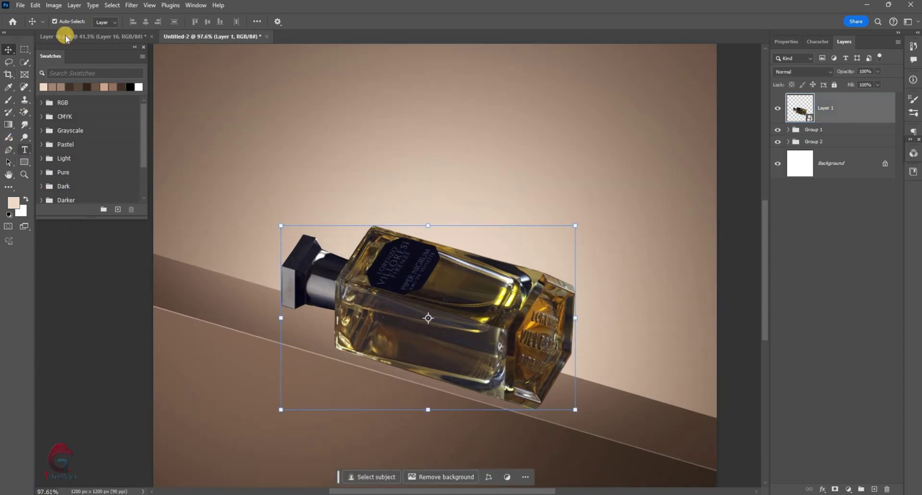
pyautogui.click(8, 149)
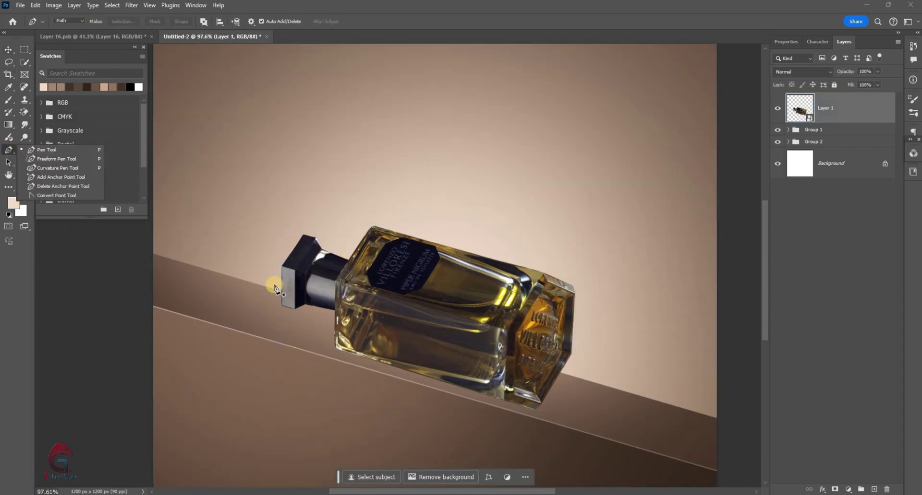
pyautogui.scroll(1, 281, 258)
pyautogui.scroll(1, 307, 325)
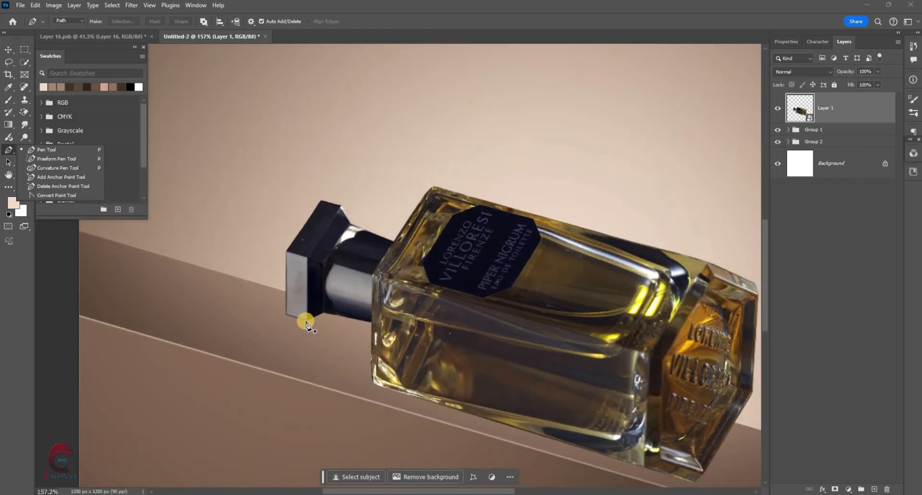
pyautogui.click(295, 256)
pyautogui.click(345, 229)
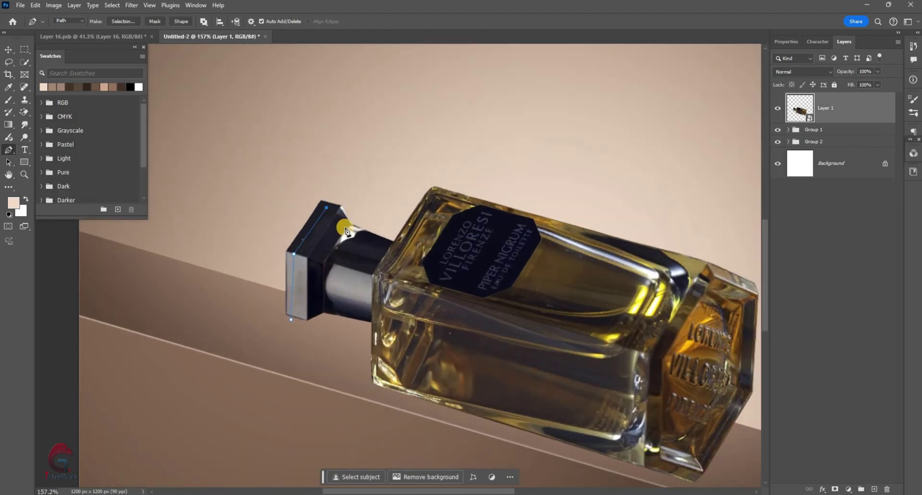
pyautogui.click(434, 190)
pyautogui.click(696, 268)
pyautogui.click(751, 293)
pyautogui.moveTo(751, 293); pyautogui.dragTo(503, 207)
pyautogui.click(497, 299)
pyautogui.click(446, 391)
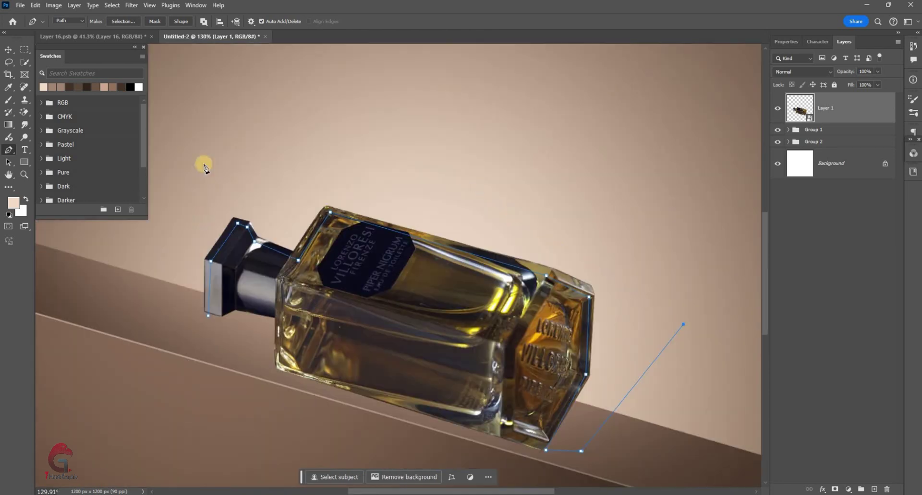
# Turn the bottle path into a selection with Make Selection.
pyautogui.scroll(-1, 570, 150)
pyautogui.rightClick(335, 263)
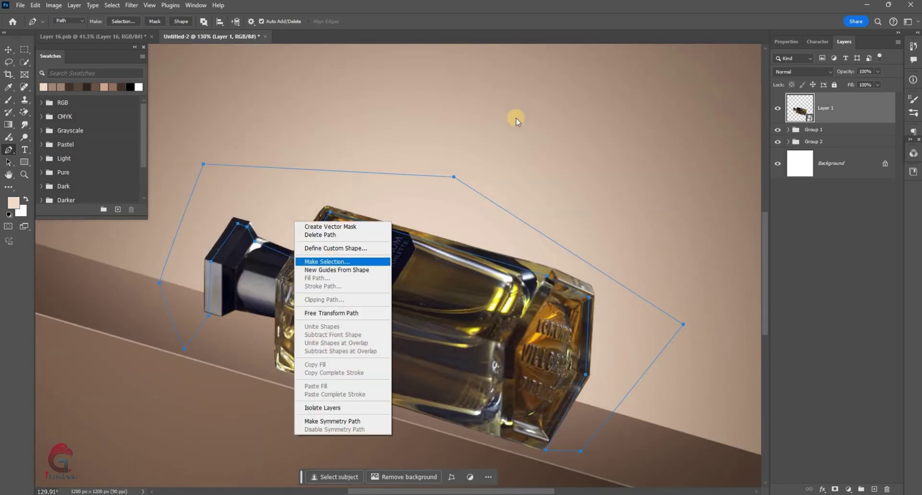
pyautogui.press('Return')
pyautogui.press('Return')
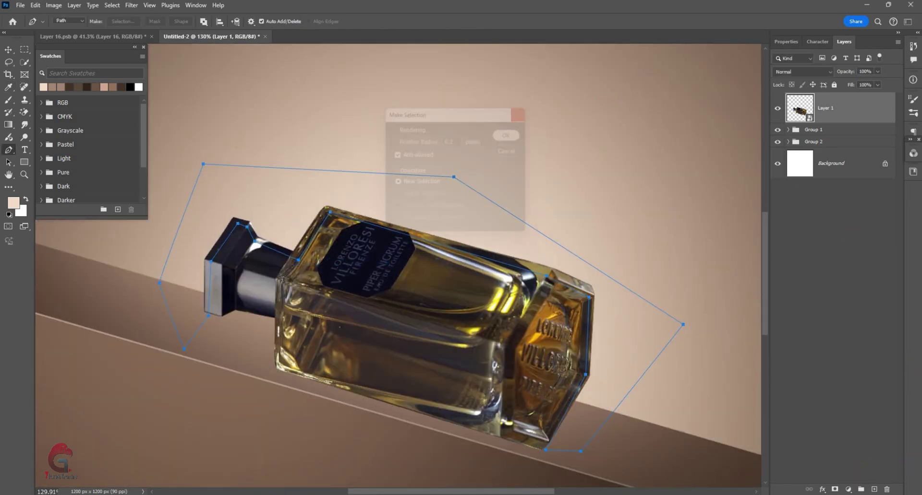
# Add an Exposure adjustment to the bottle selection, raising exposure to about +1.95.
pyautogui.click(849, 489)
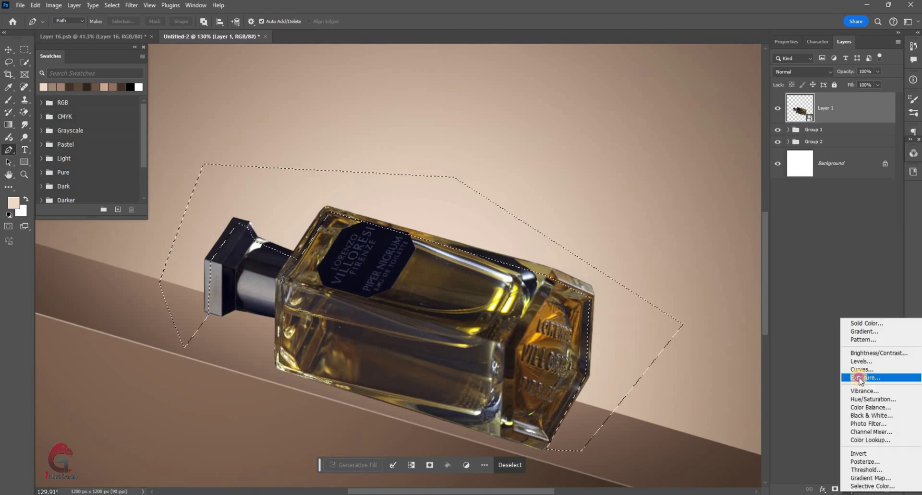
pyautogui.click(859, 379)
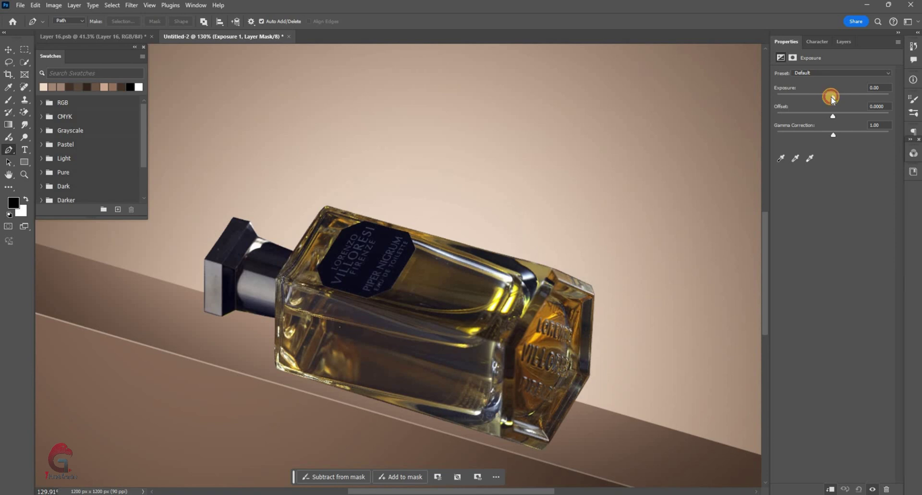
pyautogui.moveTo(838, 96); pyautogui.dragTo(851, 96)
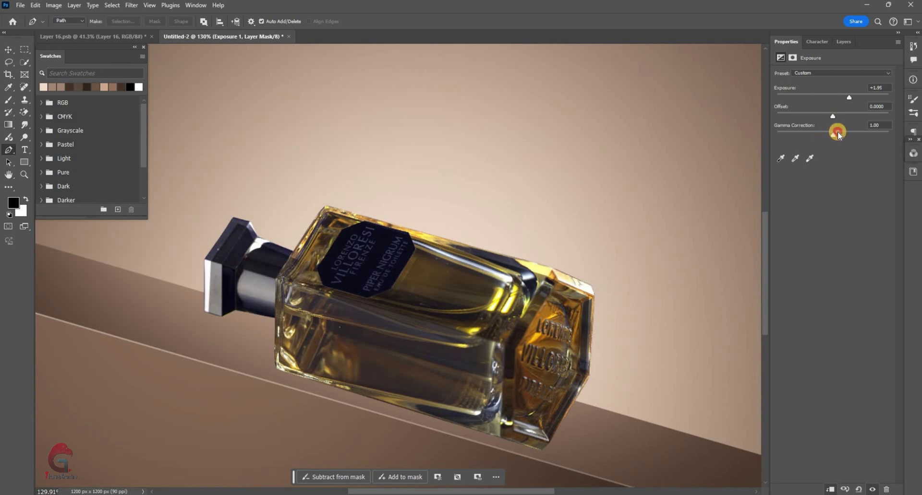
pyautogui.press('F7')
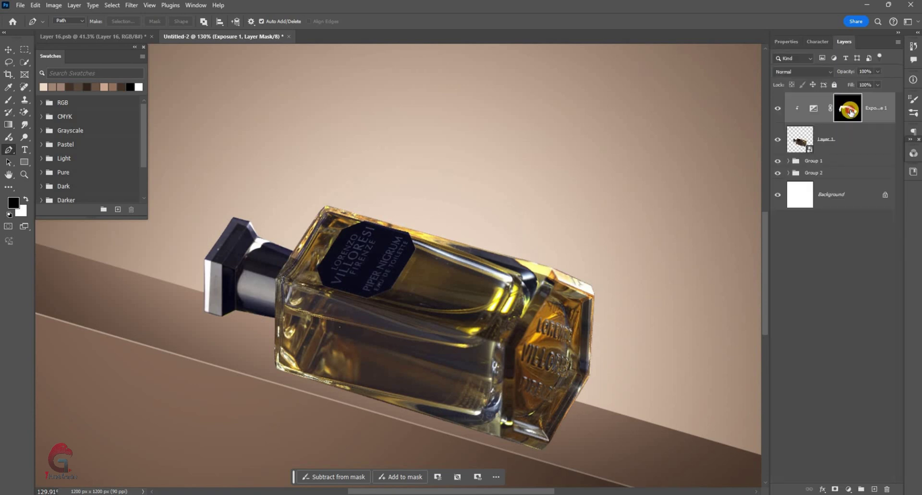
pyautogui.press('F7')
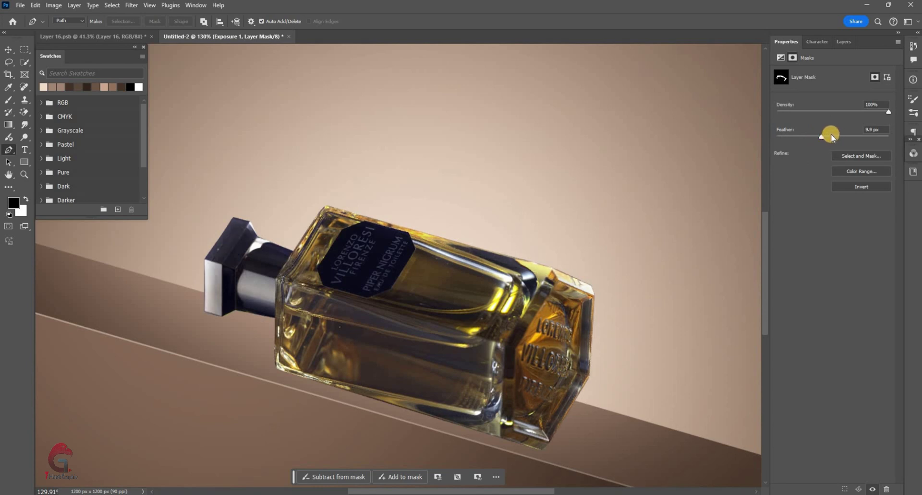
# Feather the Exposure mask to about 32 px and set its blend mode to Screen.
pyautogui.click(831, 135)
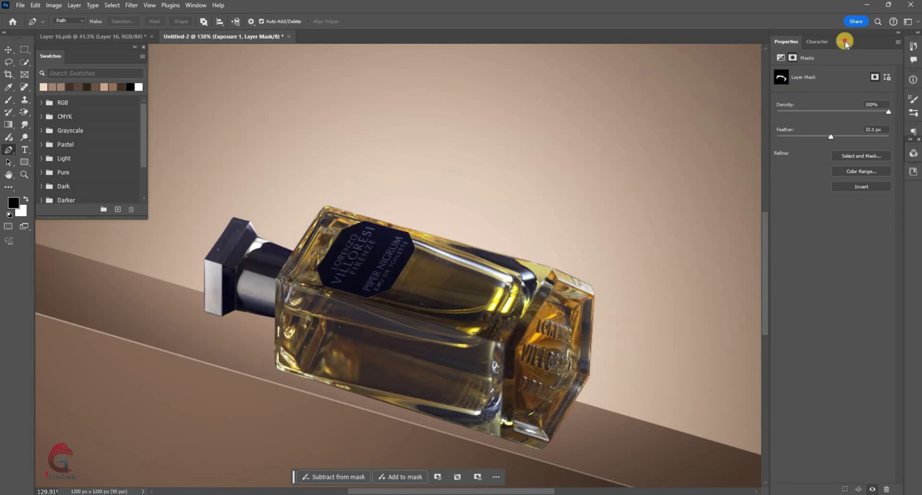
pyautogui.press('F7')
pyautogui.scroll(-2, 465, 321)
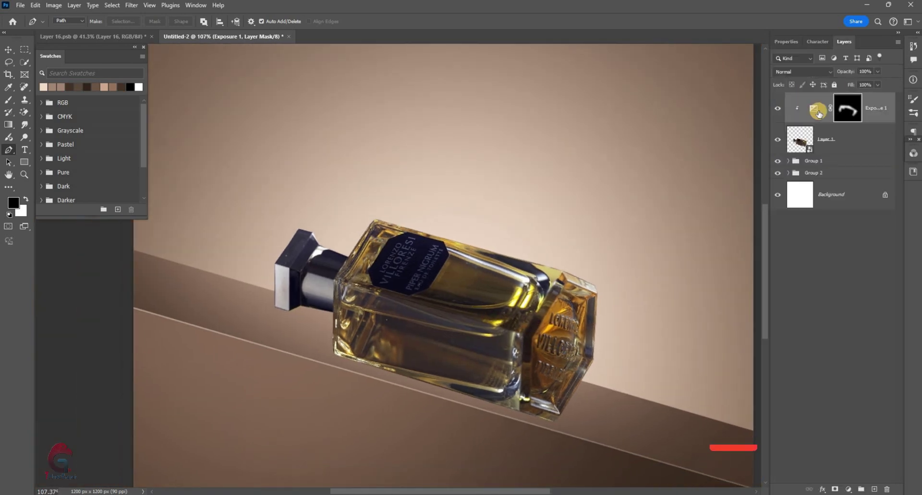
pyautogui.click(804, 73)
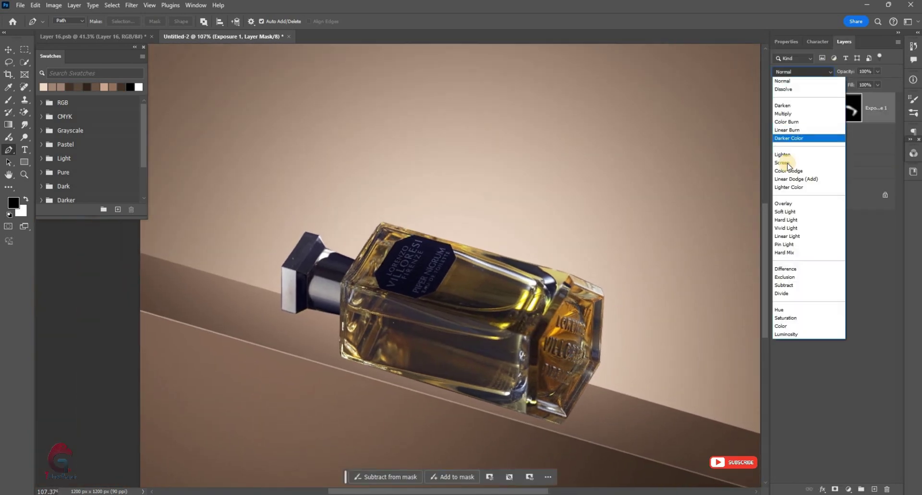
pyautogui.press('Return')
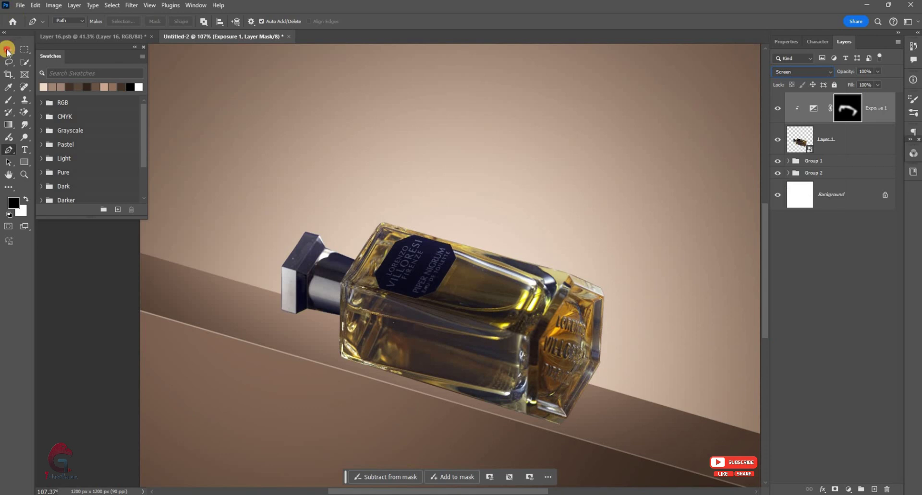
pyautogui.press('v')
pyautogui.click(845, 139)
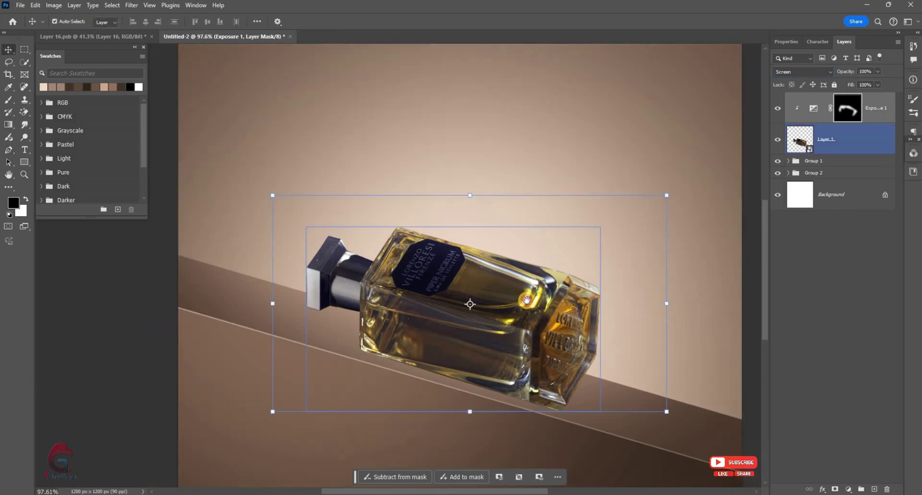
# Draw a pen path along the bottle's underside and make it an 8.2 px feathered selection.
pyautogui.click(8, 150)
pyautogui.scroll(2, 278, 257)
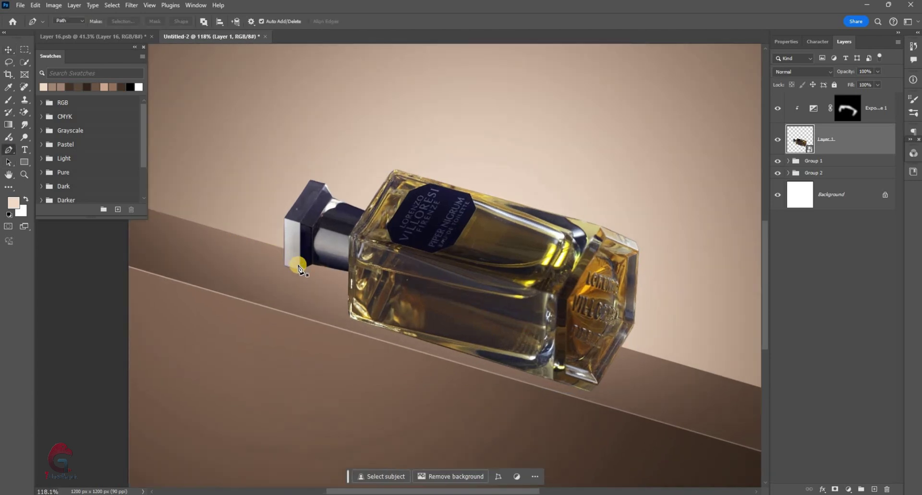
pyautogui.scroll(2, 291, 273)
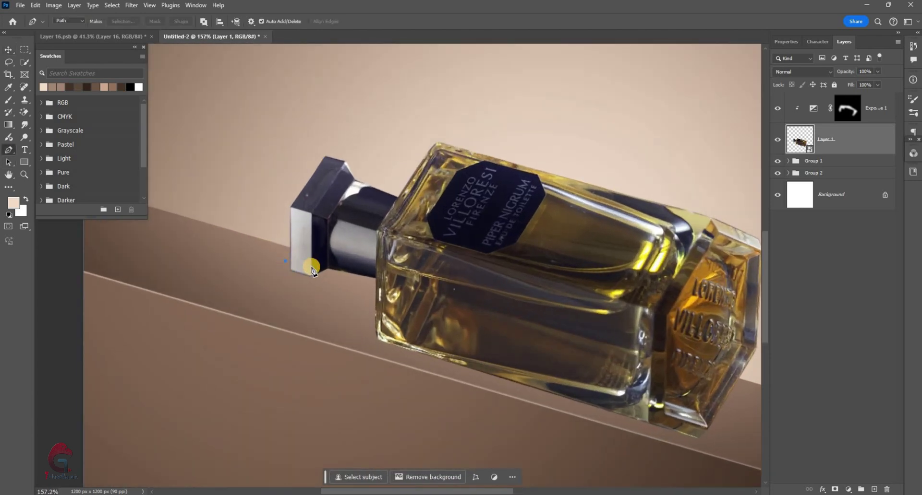
pyautogui.moveTo(312, 270); pyautogui.dragTo(335, 260)
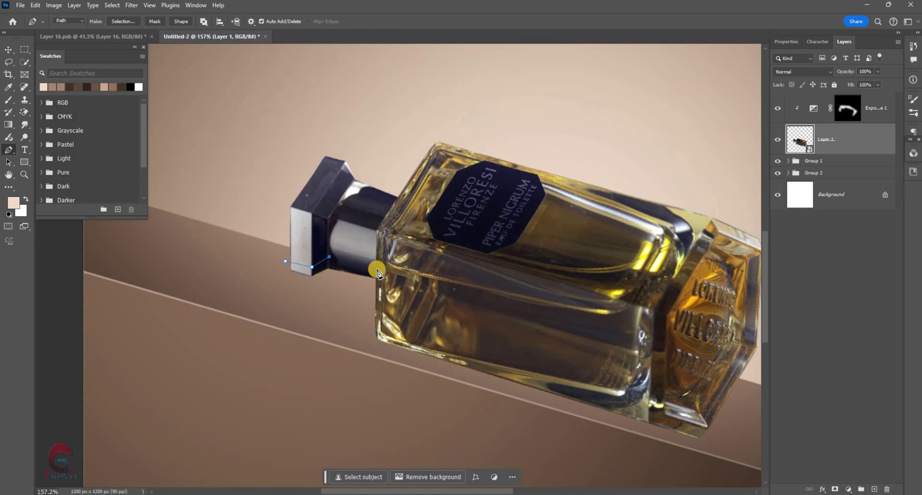
pyautogui.scroll(-2, 386, 326)
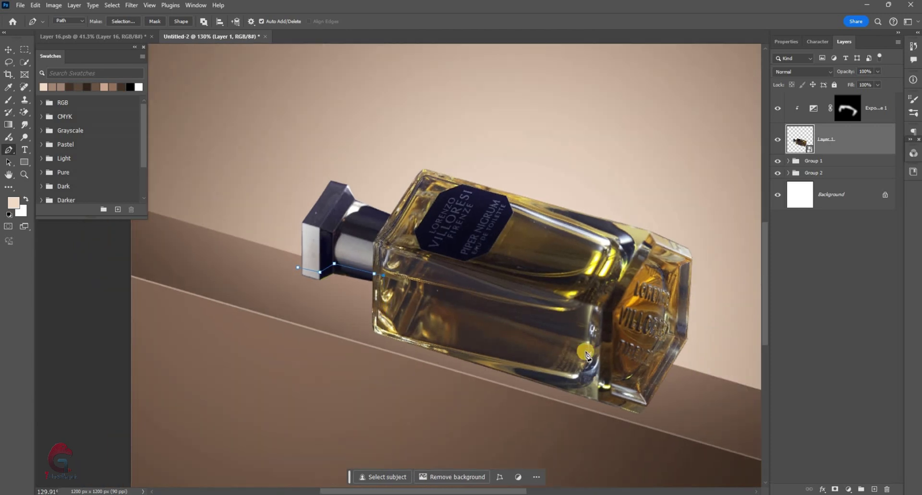
pyautogui.click(614, 387)
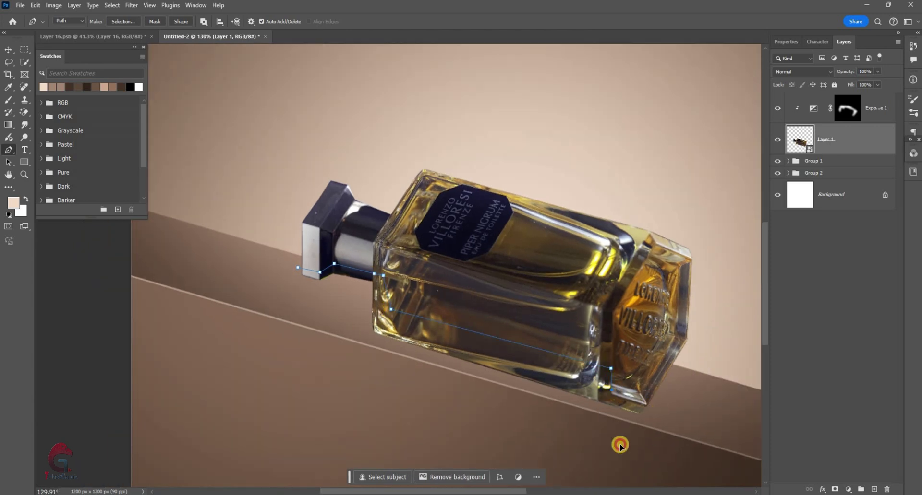
pyautogui.rightClick(435, 251)
pyautogui.click(434, 246)
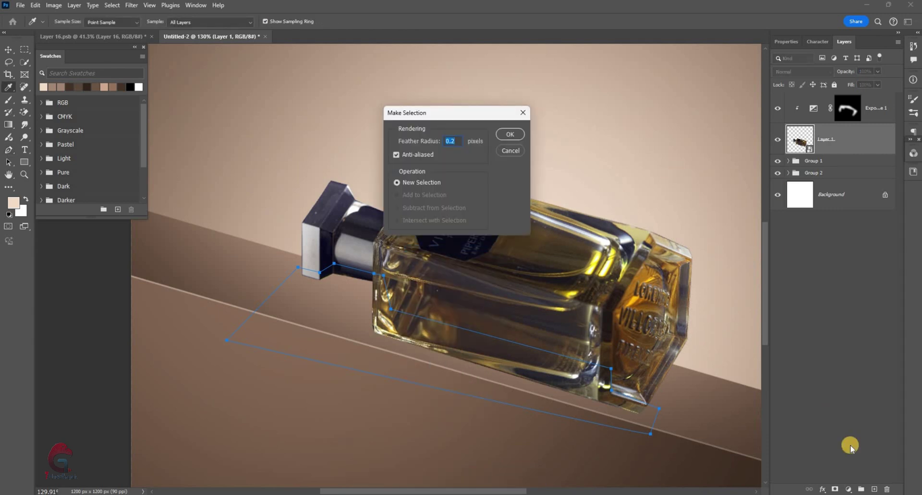
pyautogui.press('Return')
pyautogui.click(848, 489)
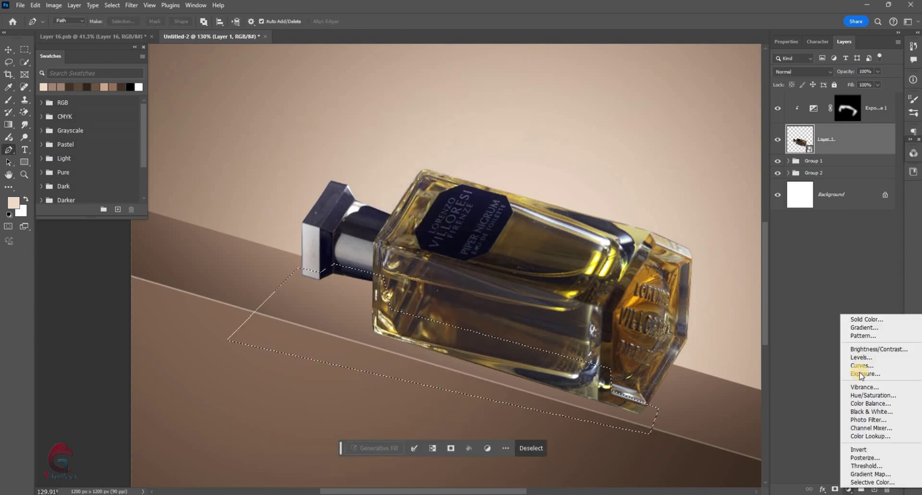
pyautogui.click(775, 116)
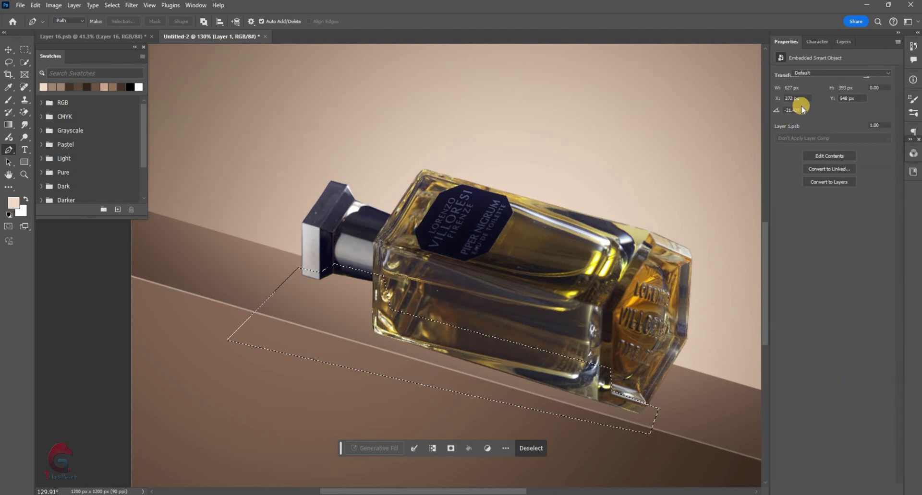
# Set the new Exposure to −2.41 and gamma 0.87, and feather its mask to 36.7 px.
pyautogui.moveTo(833, 95); pyautogui.dragTo(812, 103)
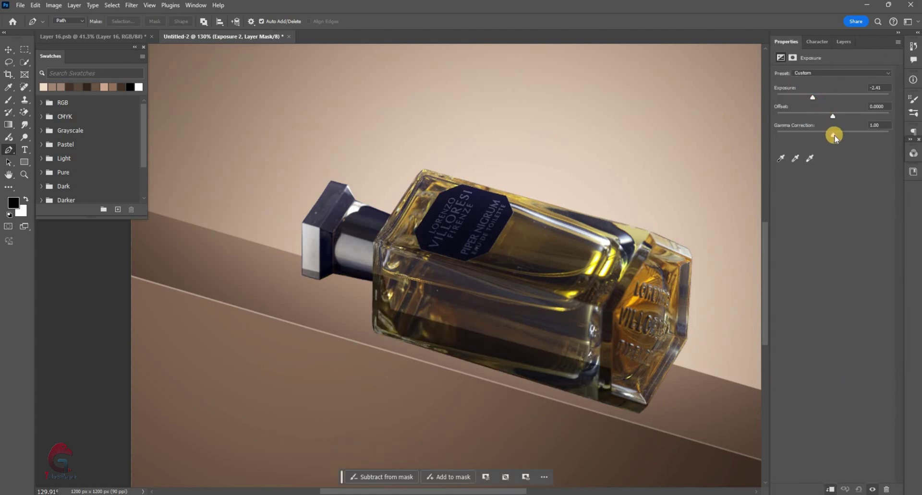
pyautogui.moveTo(829, 138); pyautogui.dragTo(835, 138)
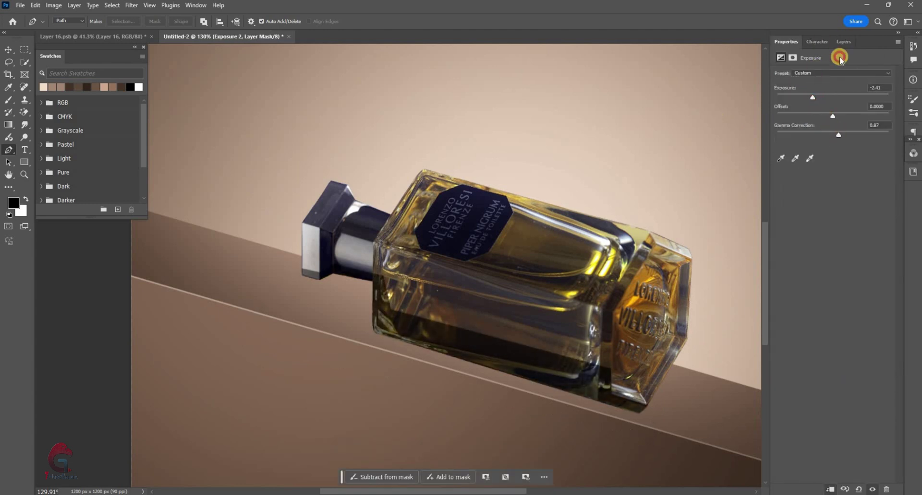
pyautogui.click(844, 41)
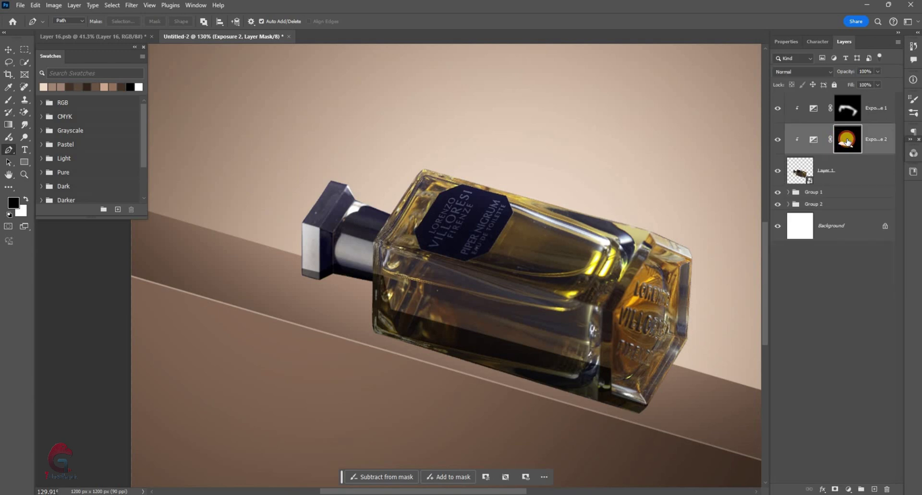
pyautogui.doubleClick(846, 137)
pyautogui.click(832, 137)
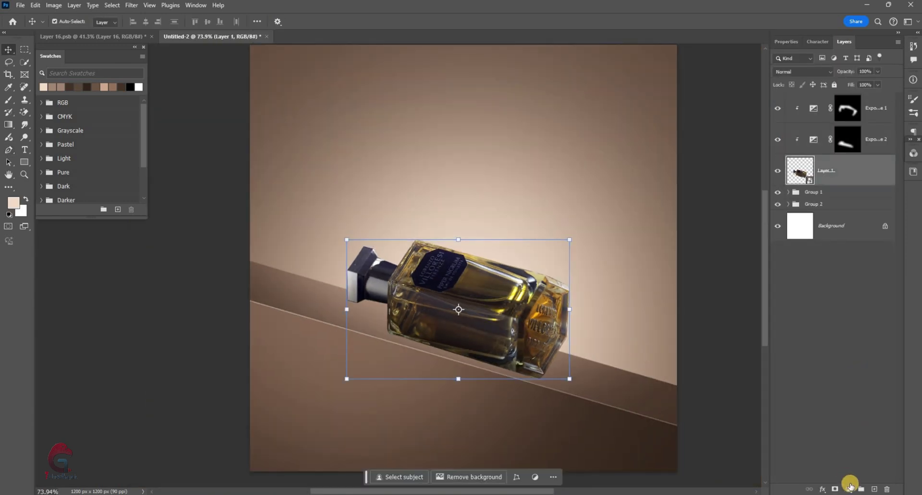
pyautogui.click(848, 489)
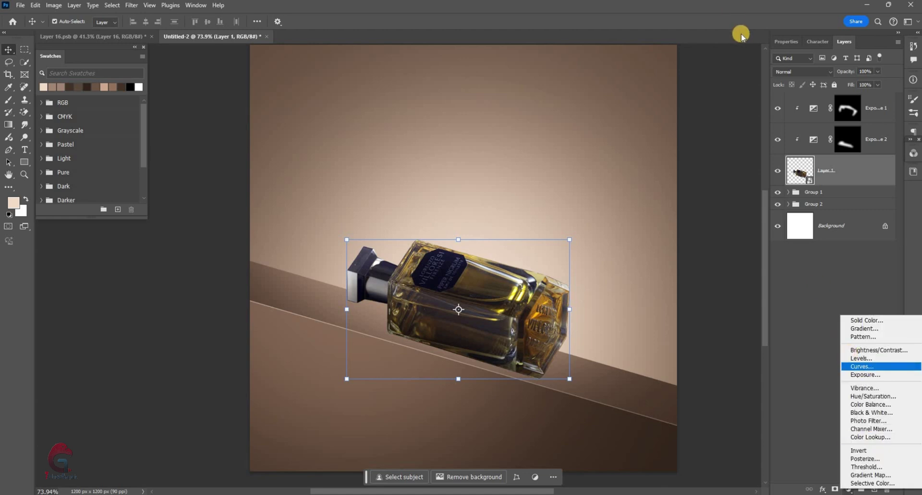
# Add a Curves adjustment with an S-curve (77→66, 189→227) to boost bottle contrast.
pyautogui.click(862, 367)
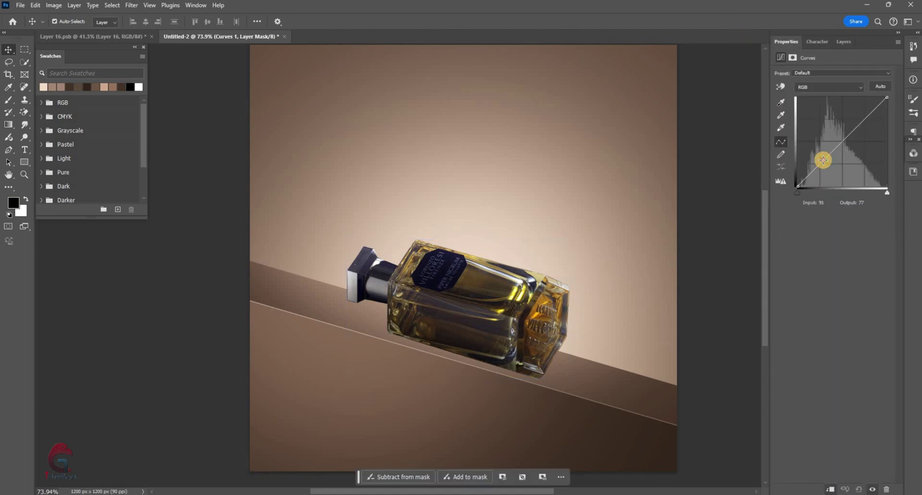
pyautogui.moveTo(824, 163); pyautogui.dragTo(823, 163)
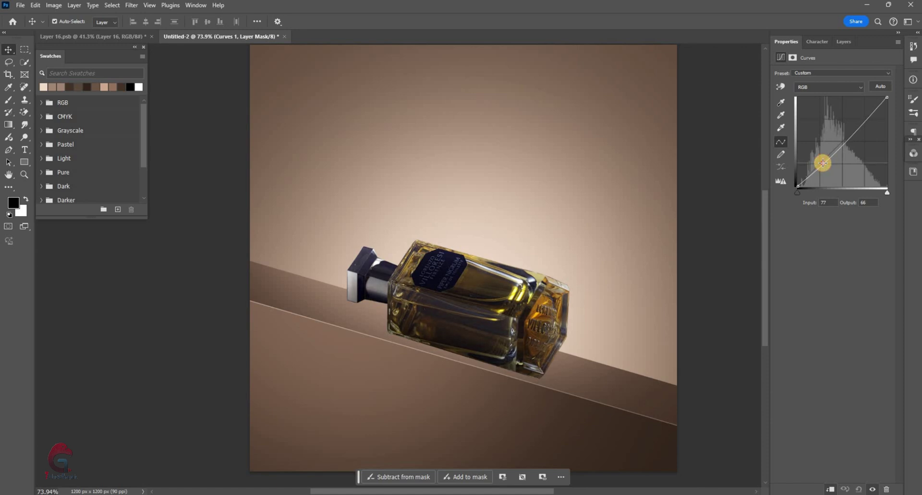
pyautogui.moveTo(862, 120); pyautogui.dragTo(862, 106)
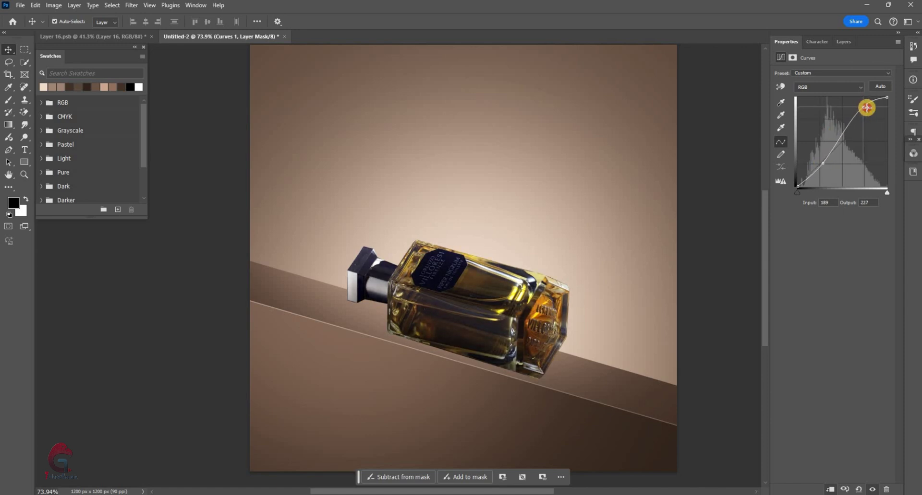
pyautogui.click(843, 41)
pyautogui.hotkey('ctrl', '0')
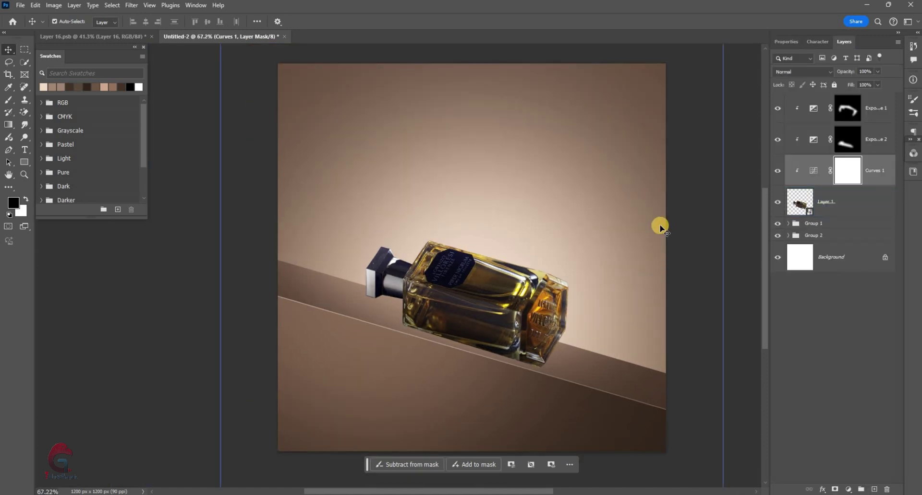
pyautogui.click(473, 299)
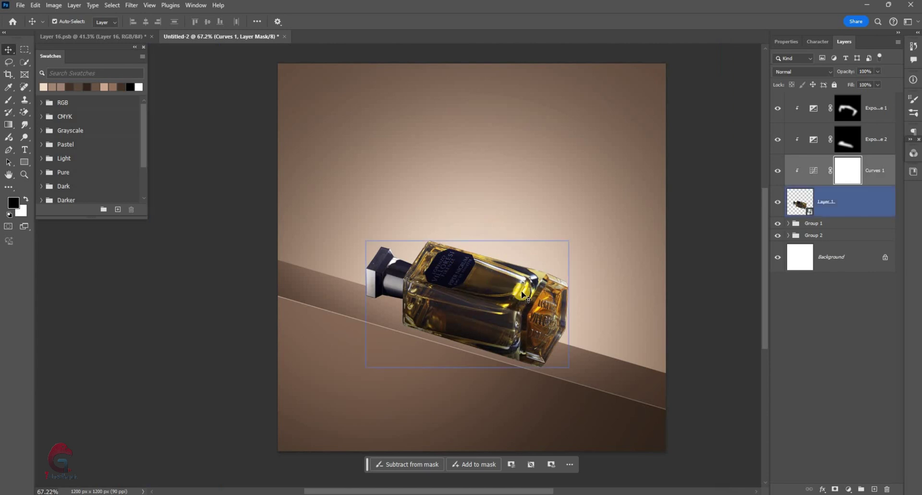
pyautogui.click(849, 212)
pyautogui.click(823, 224)
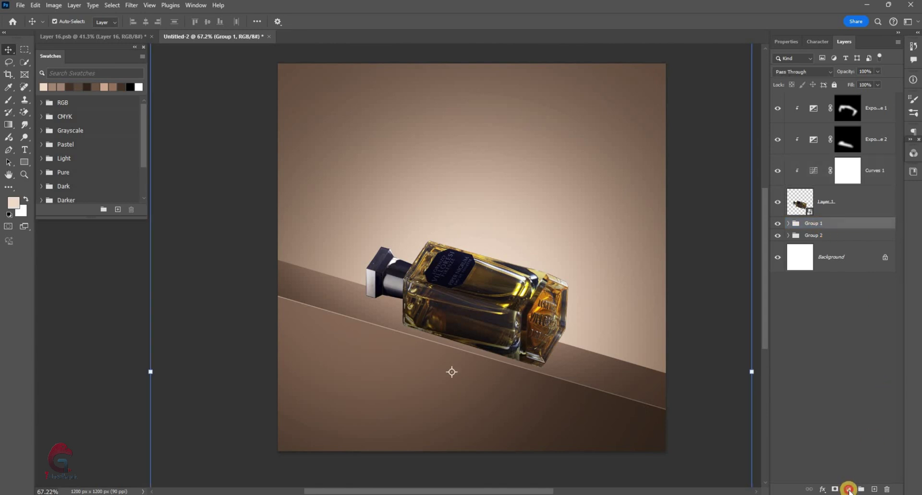
# Add a dark brown Solid Color fill layer, Color Fill 2.
pyautogui.rightClick(856, 315)
pyautogui.click(867, 319)
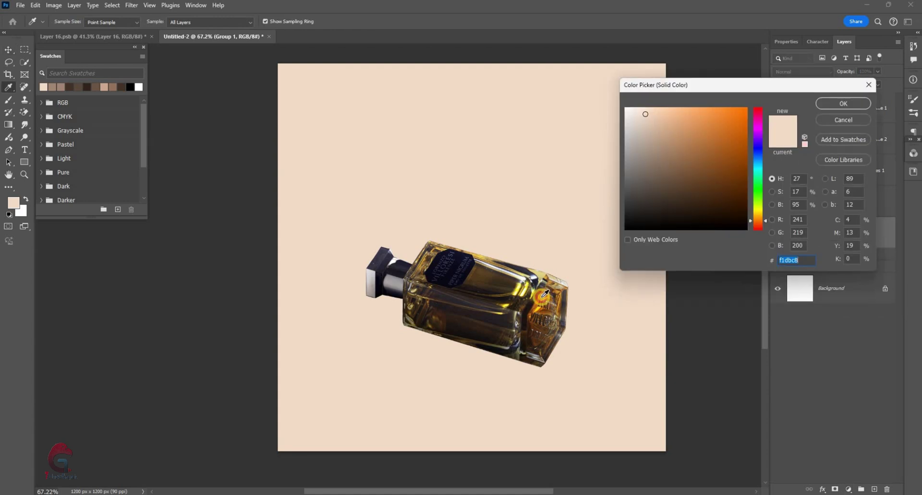
pyautogui.moveTo(542, 290); pyautogui.dragTo(531, 142)
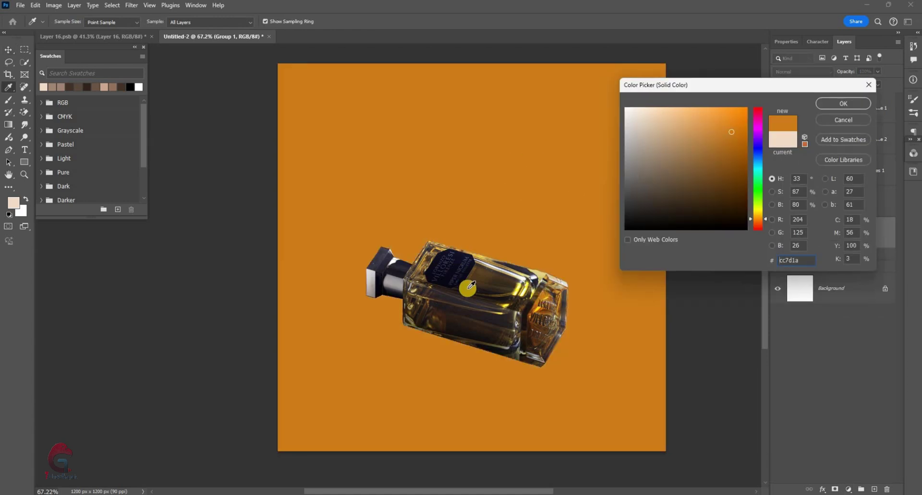
pyautogui.click(478, 270)
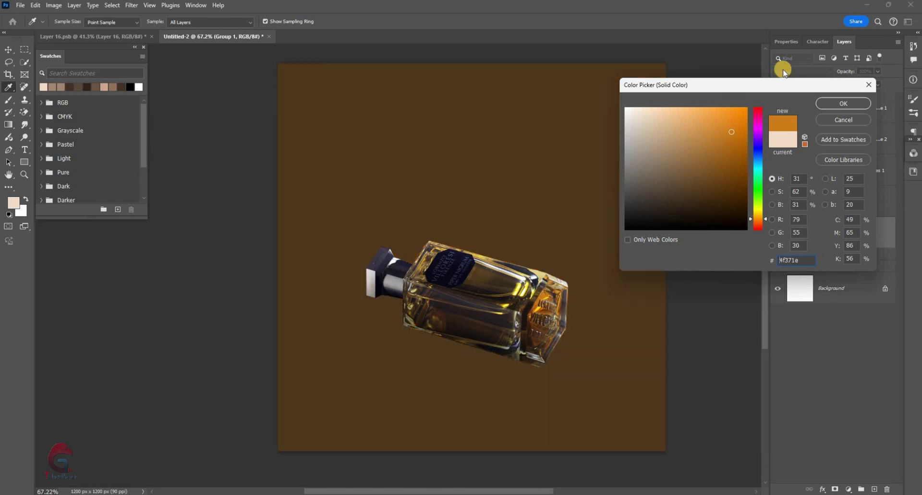
pyautogui.click(844, 103)
pyautogui.click(821, 103)
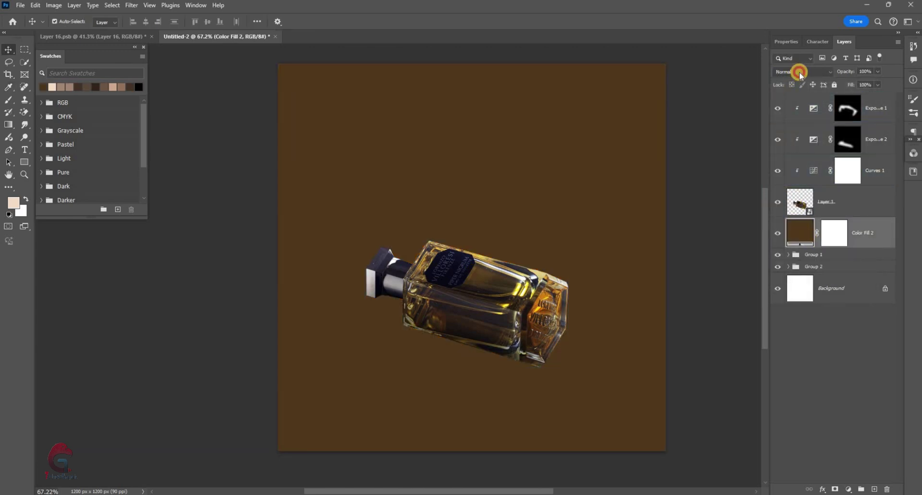
# Set Color Fill 2 to Color blend mode and lock the layer.
pyautogui.click(791, 107)
pyautogui.click(802, 71)
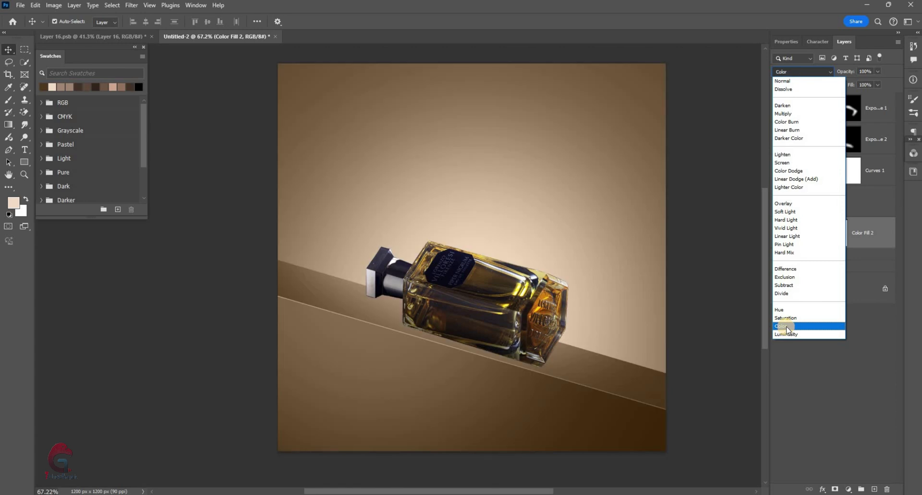
pyautogui.click(709, 199)
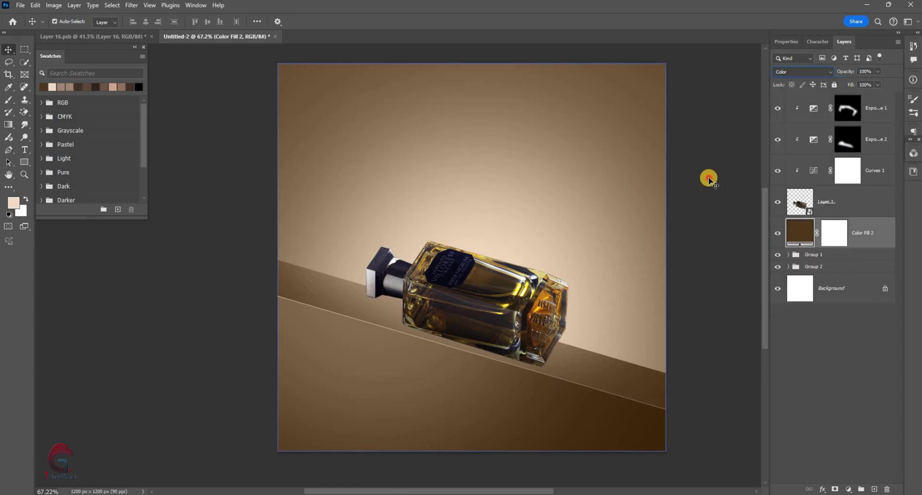
pyautogui.moveTo(848, 241); pyautogui.dragTo(845, 222)
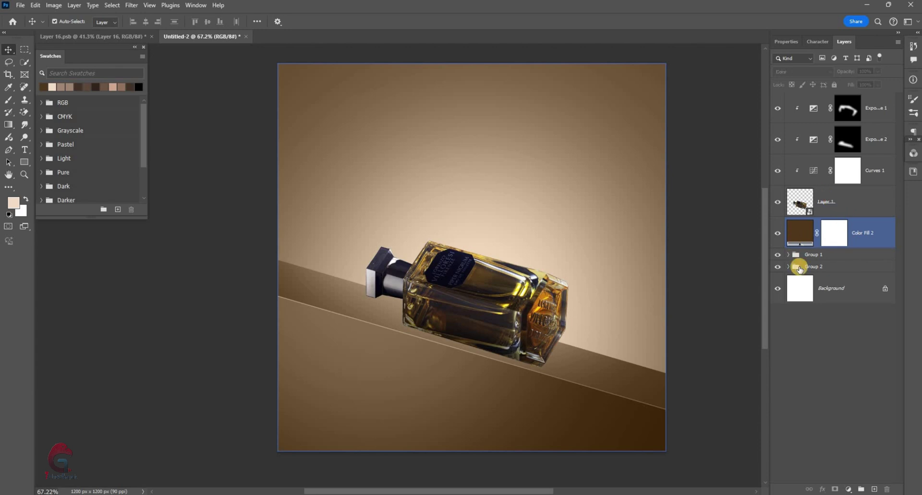
pyautogui.click(812, 255)
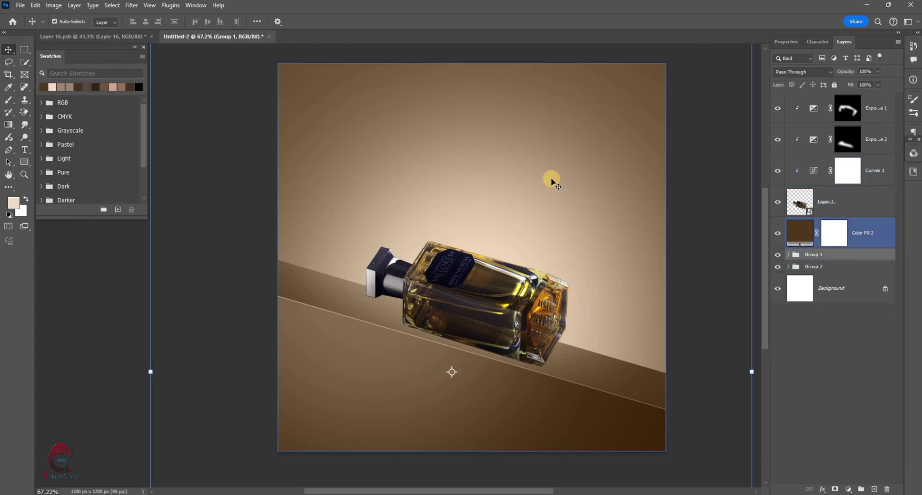
pyautogui.click(860, 234)
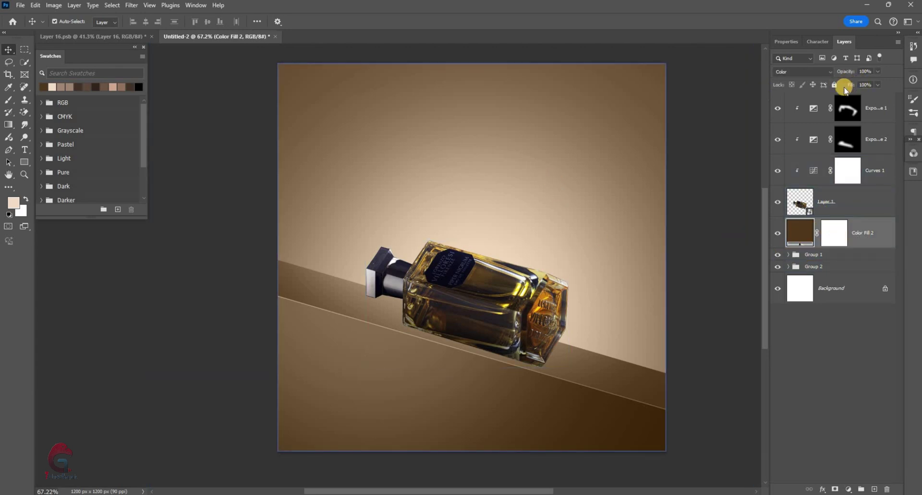
pyautogui.click(822, 87)
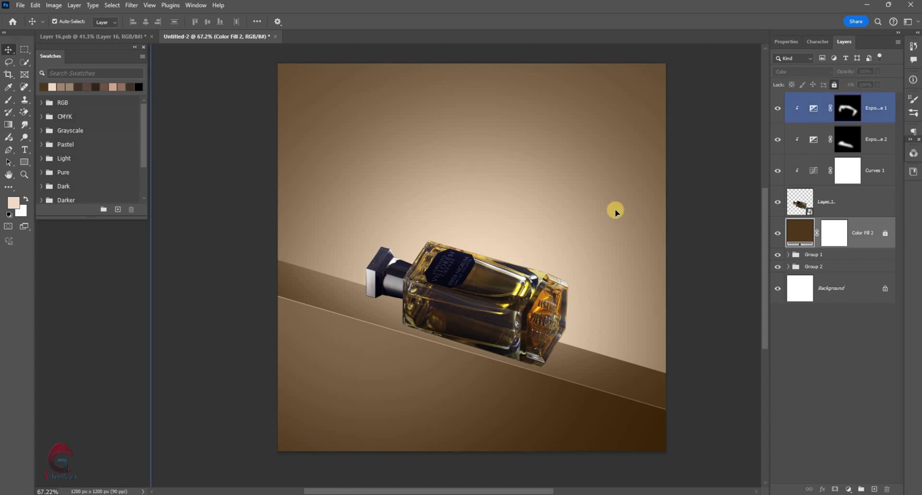
# Toggle Color Fill 2's visibility to compare the scene with and without the brown tint.
pyautogui.click(473, 321)
pyautogui.click(789, 268)
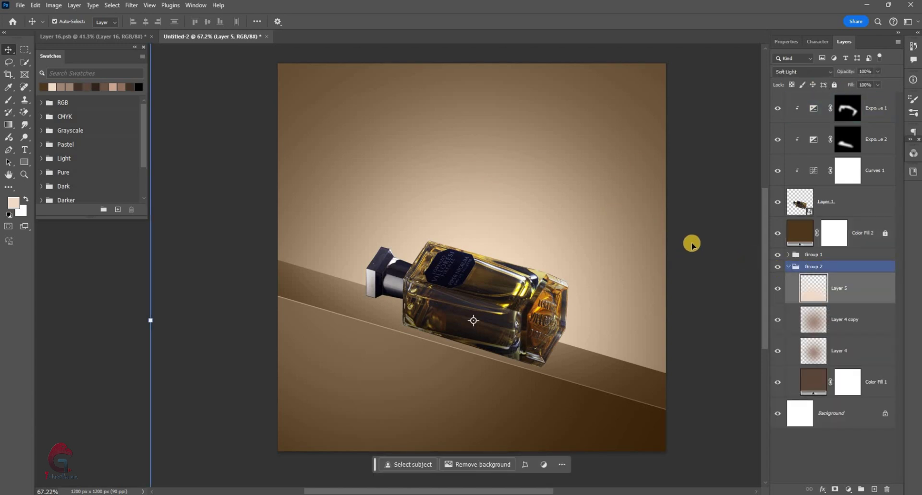
pyautogui.click(804, 212)
pyautogui.click(774, 234)
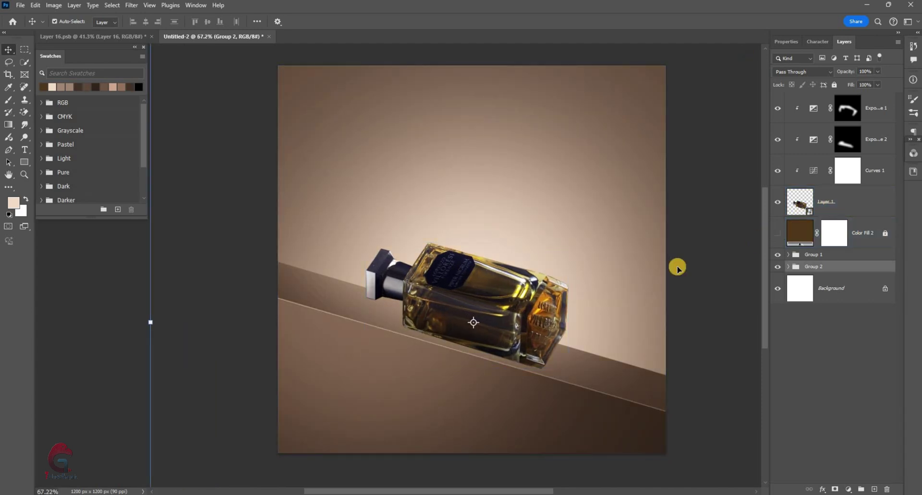
pyautogui.click(710, 233)
pyautogui.click(469, 318)
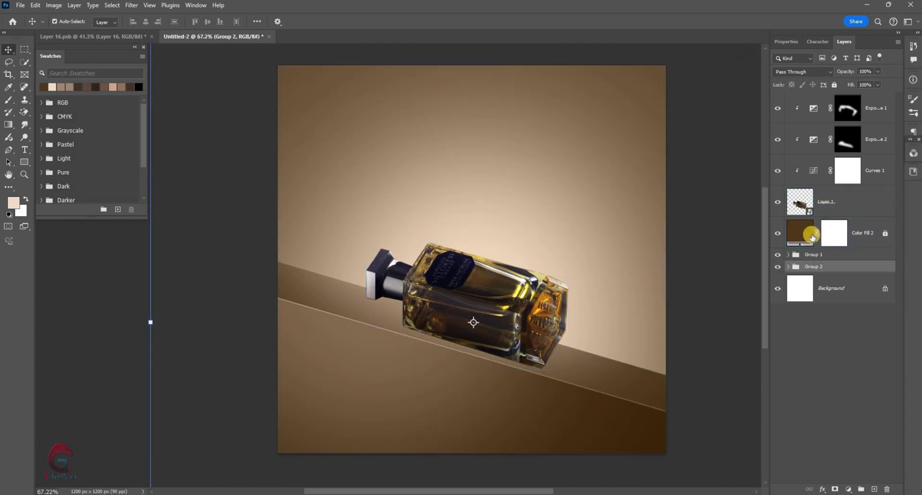
pyautogui.scroll(1, 613, 241)
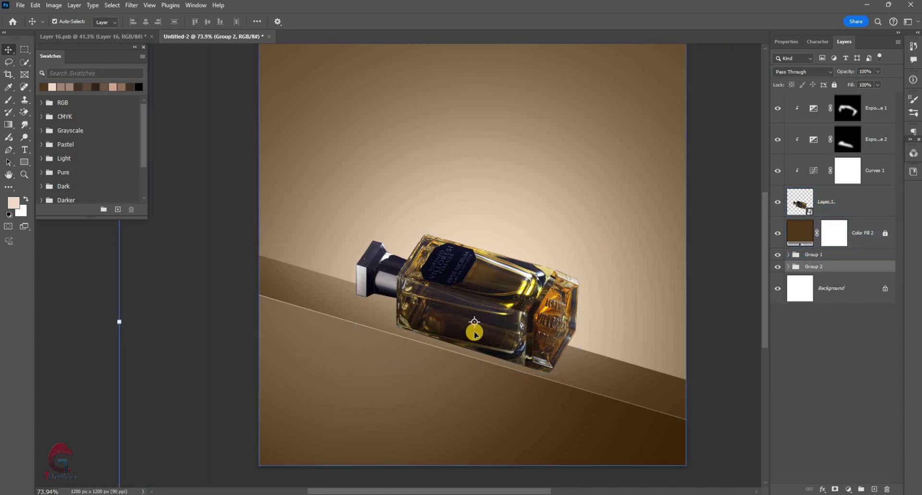
pyautogui.scroll(2, 473, 333)
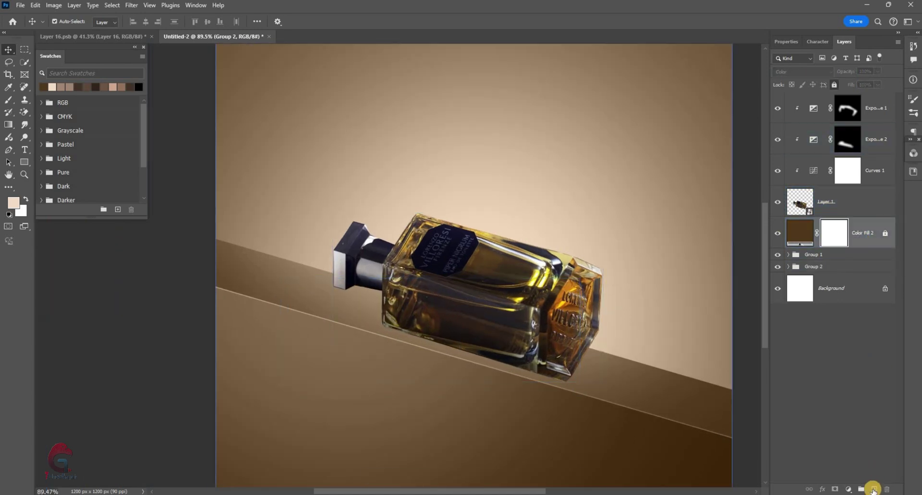
# Add a new layer and paint a large soft black dot with a roughly 752 px brush.
pyautogui.click(823, 245)
pyautogui.hotkey('ctrl', 'shift', 'alt', 'n')
pyautogui.click(9, 100)
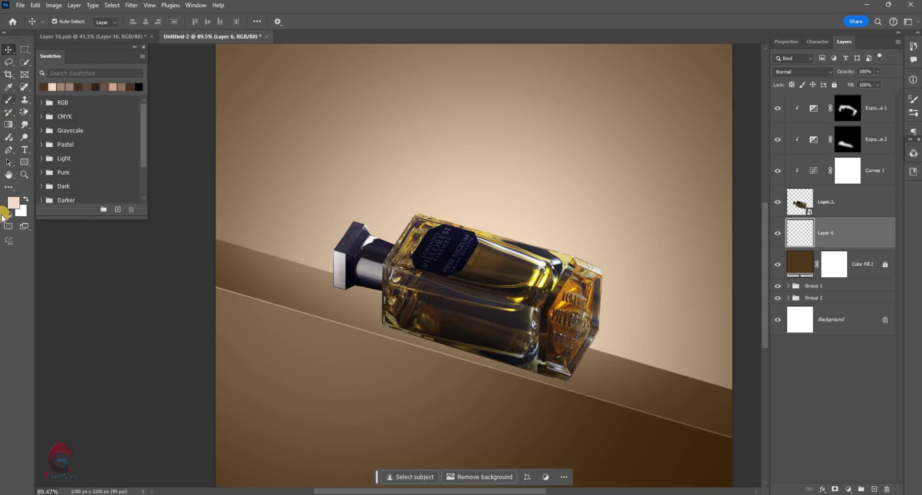
pyautogui.press('d')
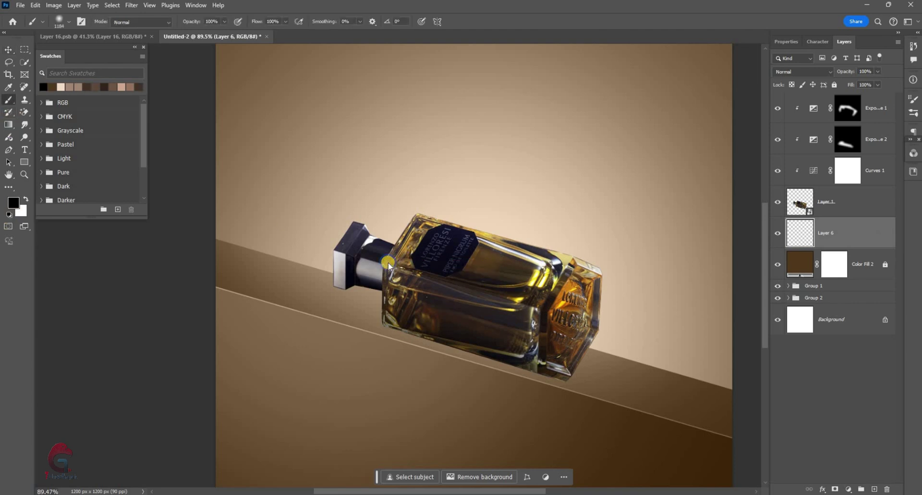
pyautogui.moveTo(388, 263)
pyautogui.mouseDown()
pyautogui.moveTo(514, 303)
pyautogui.moveTo(505, 324)
pyautogui.moveTo(496, 271)
pyautogui.mouseUp()
pyautogui.click(492, 262)
# Squash and warp the black dot into a flat shadow along the bottle's underside.
pyautogui.hotkey('ctrl', 't')
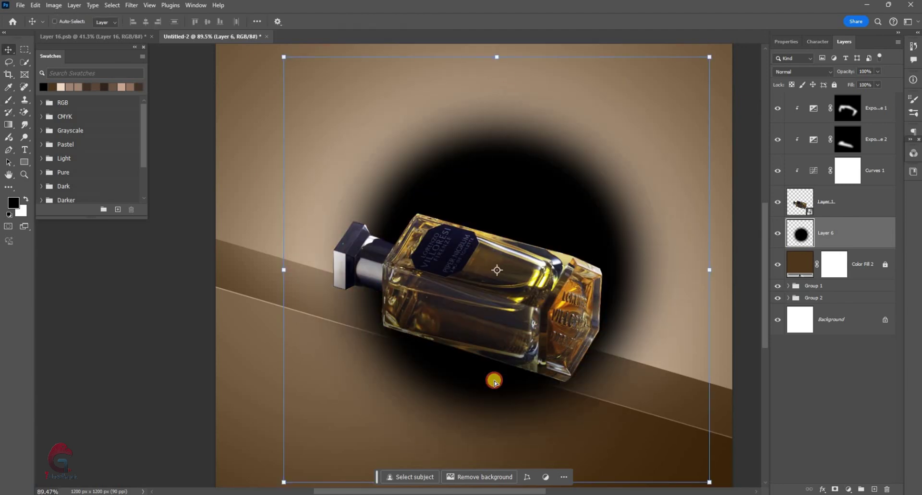
pyautogui.moveTo(494, 381)
pyautogui.mouseDown()
pyautogui.moveTo(521, 476)
pyautogui.moveTo(613, 389)
pyautogui.moveTo(628, 399)
pyautogui.mouseUp()
pyautogui.scroll(3, 612, 389)
pyautogui.rightClick(488, 346)
pyautogui.click(524, 325)
pyautogui.moveTo(524, 325); pyautogui.dragTo(666, 438)
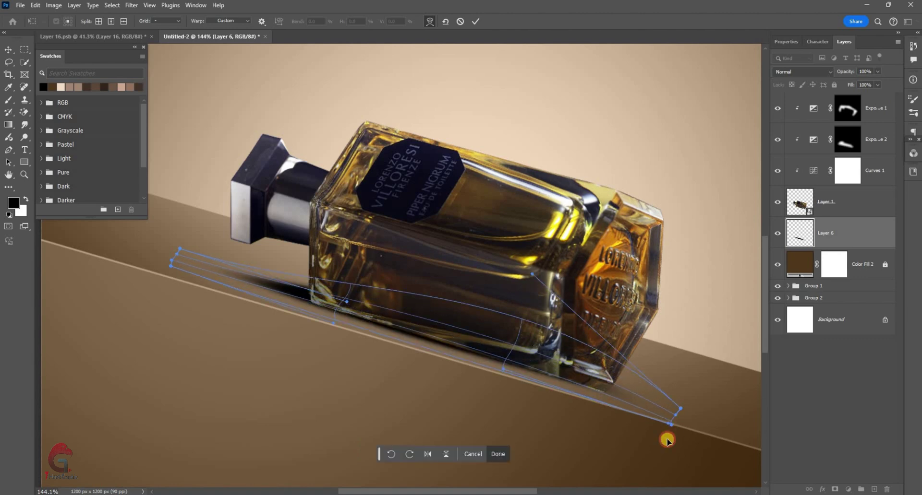
pyautogui.moveTo(323, 290); pyautogui.dragTo(303, 274)
pyautogui.click(476, 21)
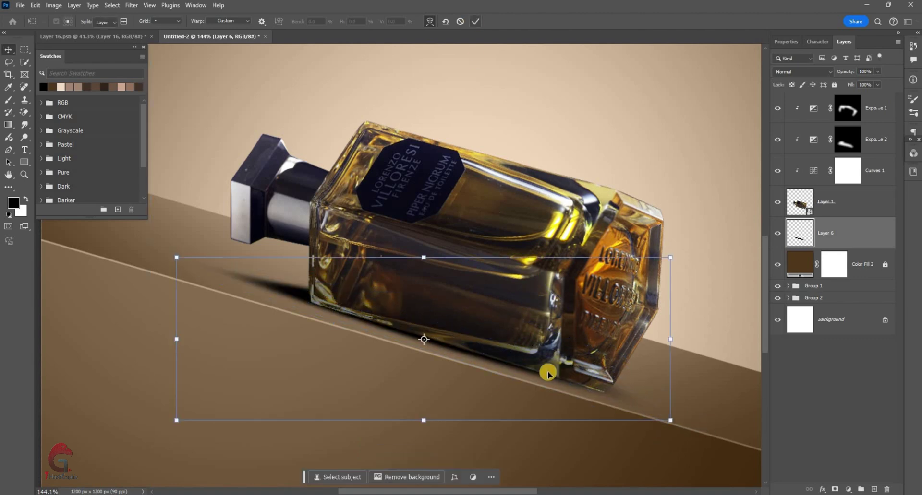
pyautogui.scroll(-3, 539, 186)
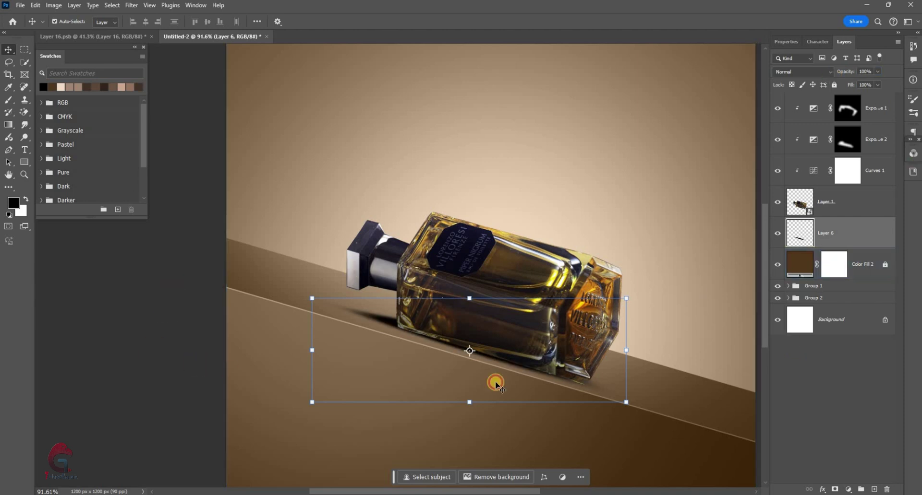
# Add a layer mask to Layer 6 and fade part of the shadow with a low-opacity brush.
pyautogui.keyDown('ctrl'); pyautogui.click(808, 241); pyautogui.keyUp('ctrl')
pyautogui.click(808, 241)
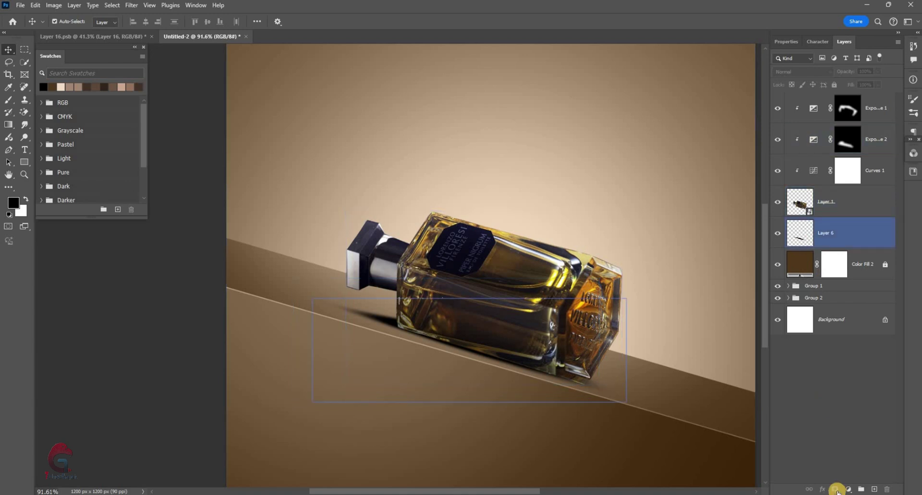
pyautogui.hotkey('ctrl', 'alt', 'm')
pyautogui.press('b')
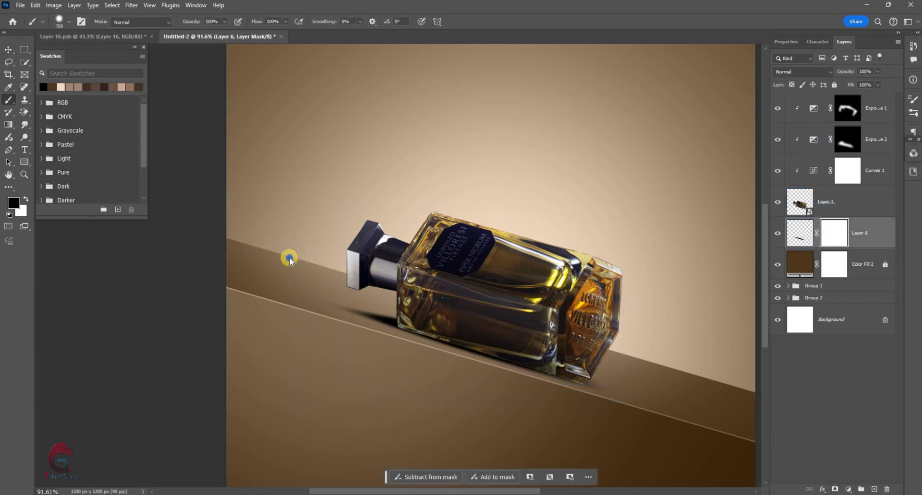
pyautogui.scroll(2, 378, 307)
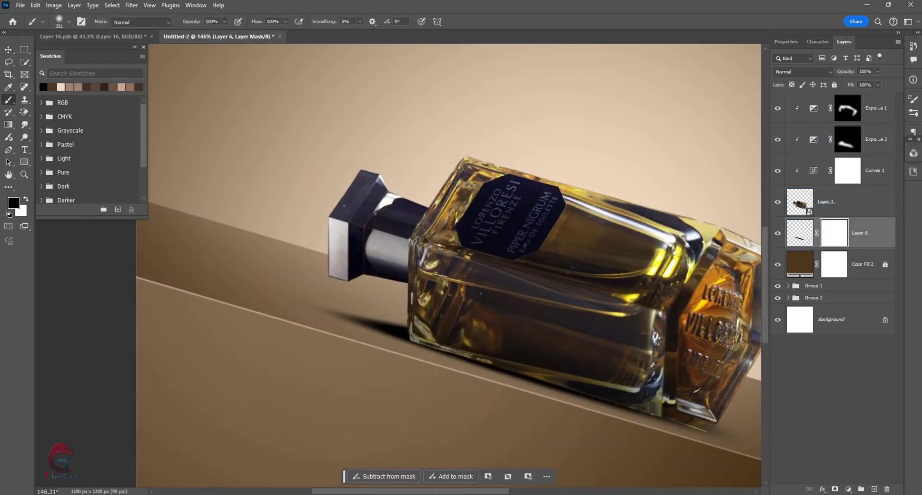
pyautogui.moveTo(195, 22); pyautogui.dragTo(161, 23)
pyautogui.click(354, 248)
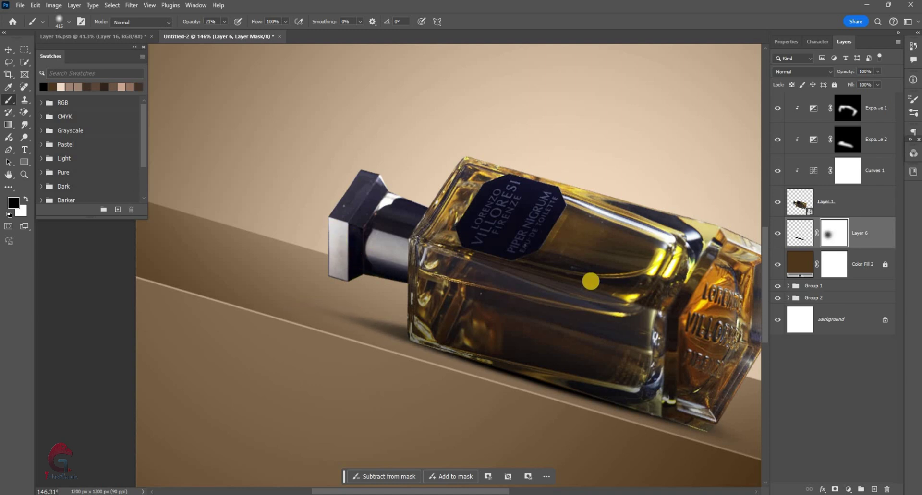
pyautogui.scroll(-3, 591, 278)
pyautogui.scroll(-2, 569, 291)
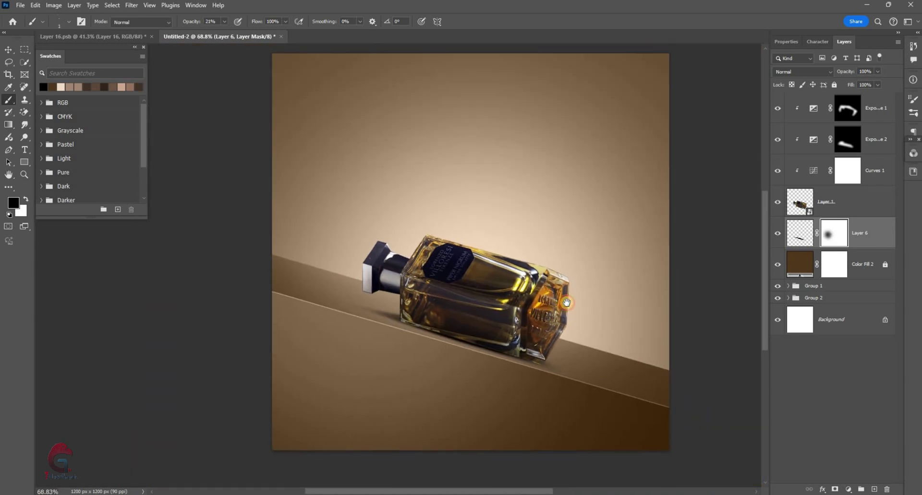
pyautogui.click(8, 49)
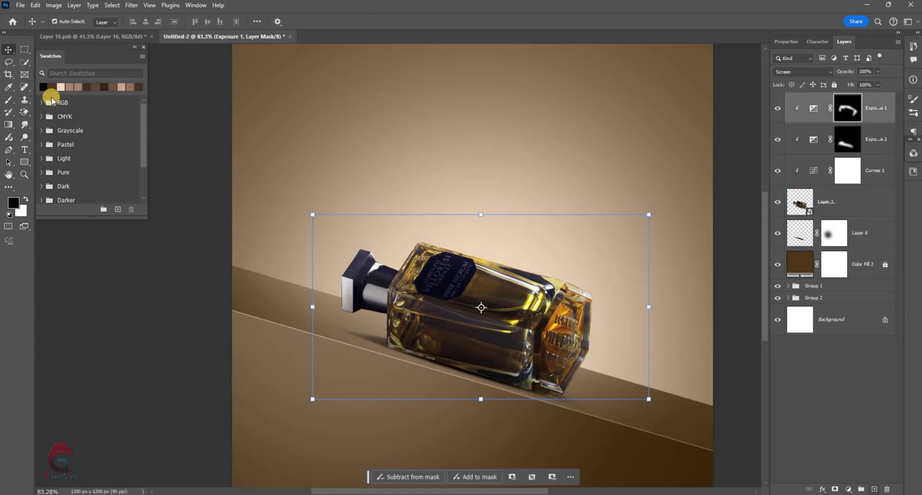
# On a new layer, paint a soft white glow over the bottle with a ~563 px brush at 100% opacity.
pyautogui.click(8, 100)
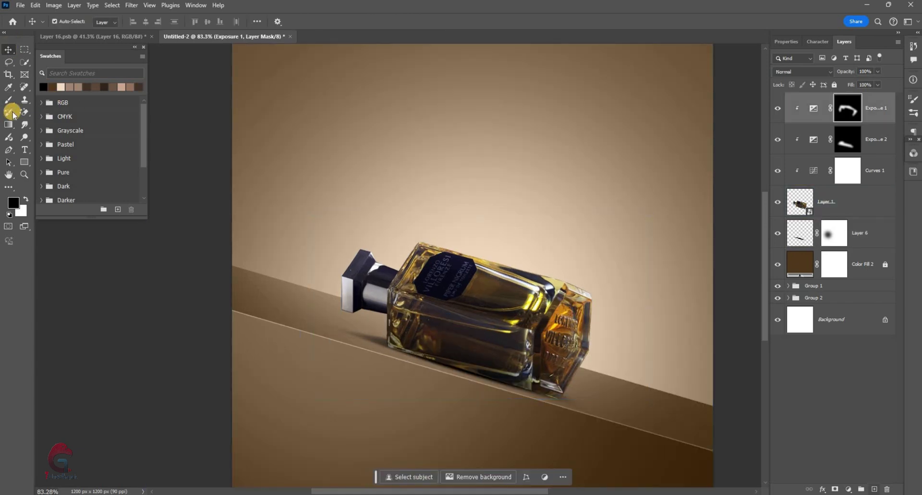
pyautogui.hotkey('ctrl', 'shift', 'alt', 'n')
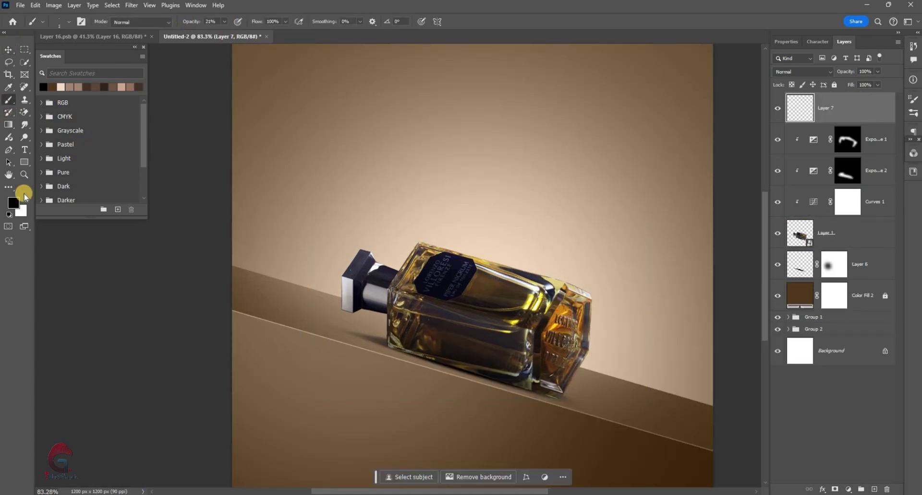
pyautogui.press('0')
pyautogui.press('x')
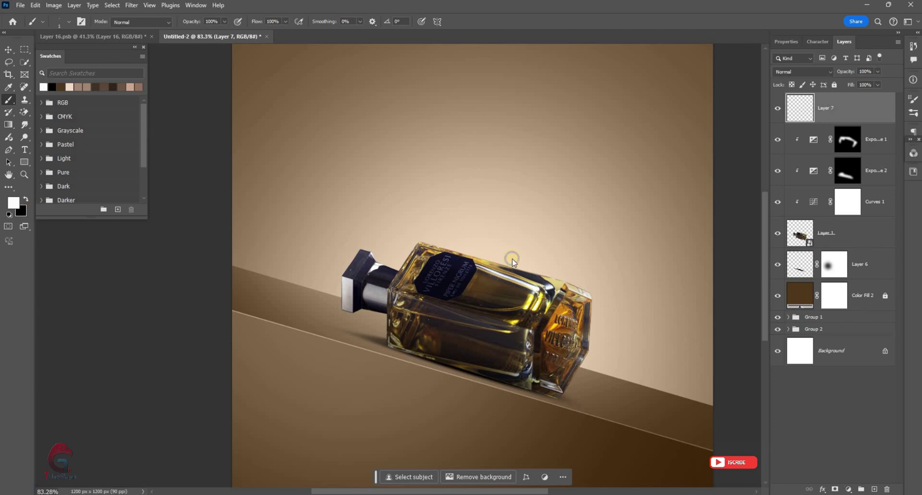
pyautogui.moveTo(485, 295); pyautogui.dragTo(547, 267)
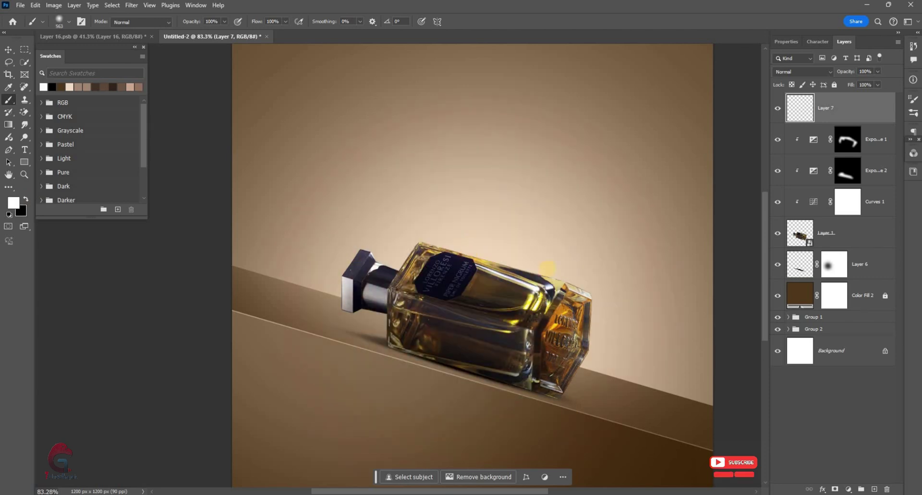
pyautogui.click(473, 247)
# Squash the white glow into a thin streak lying along the bottle's slanted top edge.
pyautogui.hotkey('ctrl', 't')
pyautogui.moveTo(472, 57); pyautogui.dragTo(473, 409)
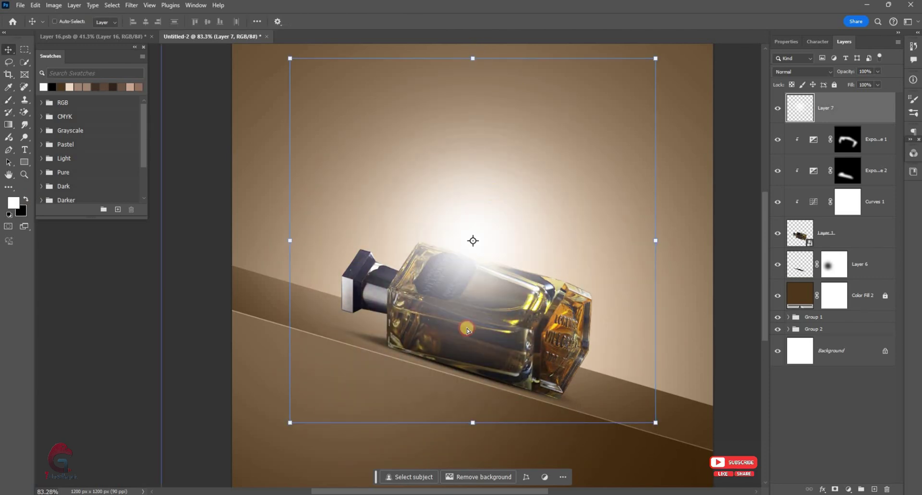
pyautogui.moveTo(528, 416); pyautogui.dragTo(598, 280)
pyautogui.scroll(3, 598, 280)
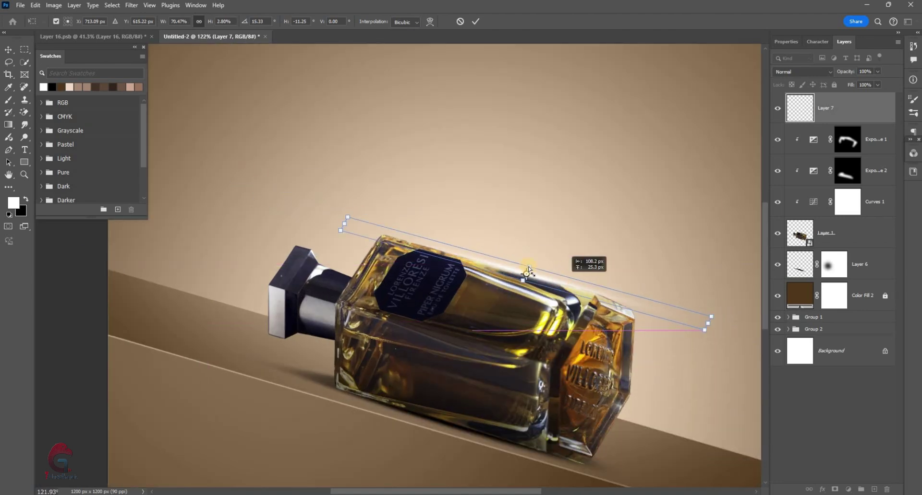
pyautogui.moveTo(525, 267); pyautogui.dragTo(549, 287)
pyautogui.scroll(2, 549, 286)
pyautogui.click(475, 21)
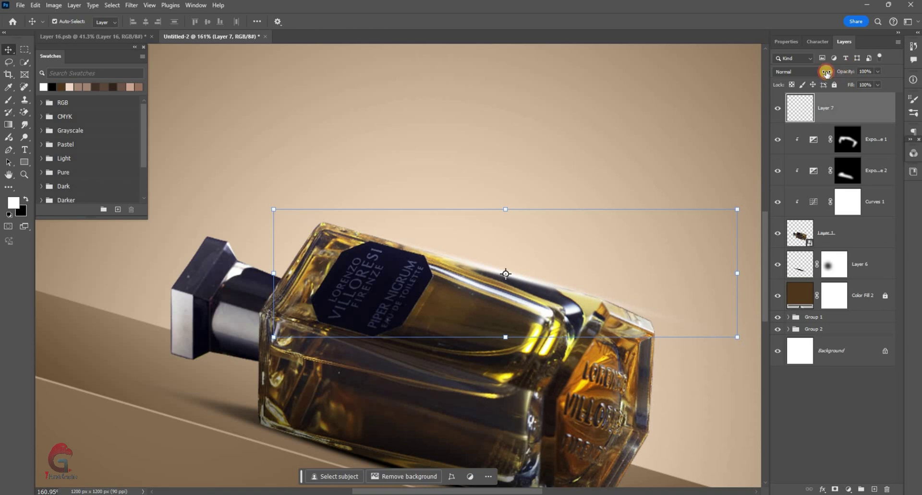
# Lower the highlight streak's opacity to 54% and nudge it slightly into place.
pyautogui.click(798, 99)
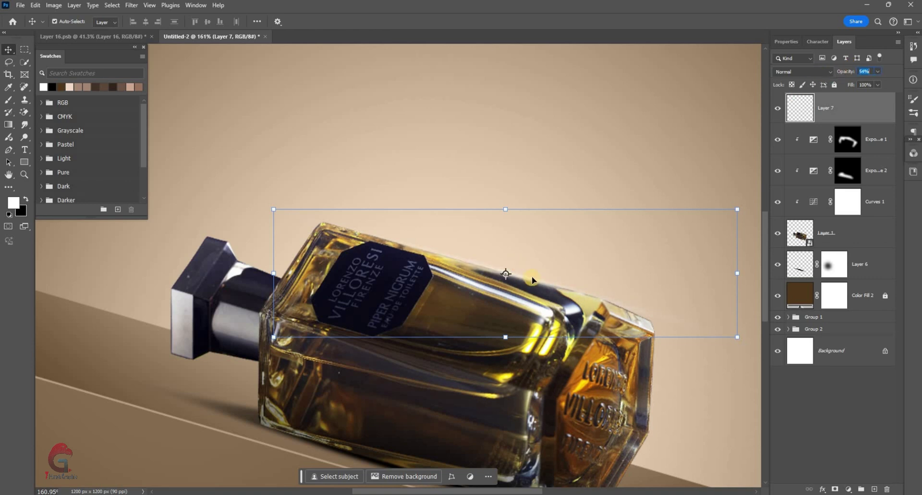
pyautogui.moveTo(526, 281); pyautogui.dragTo(526, 276)
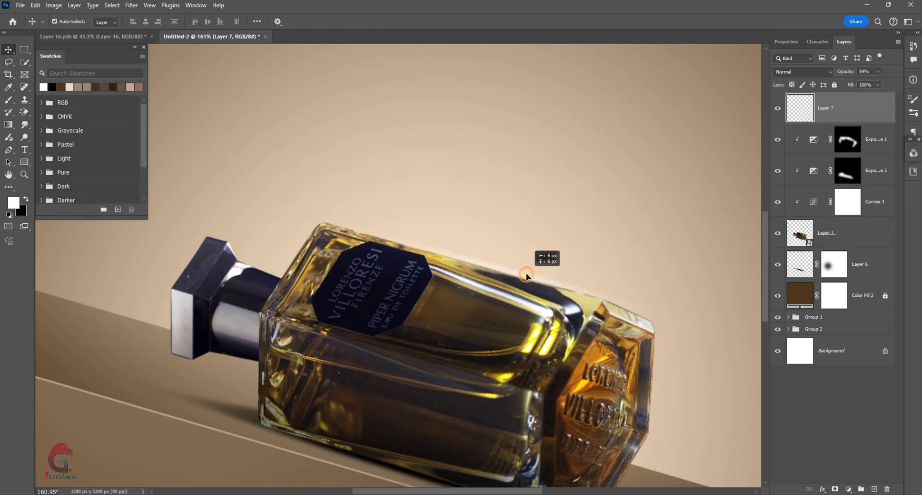
pyautogui.scroll(-5, 526, 277)
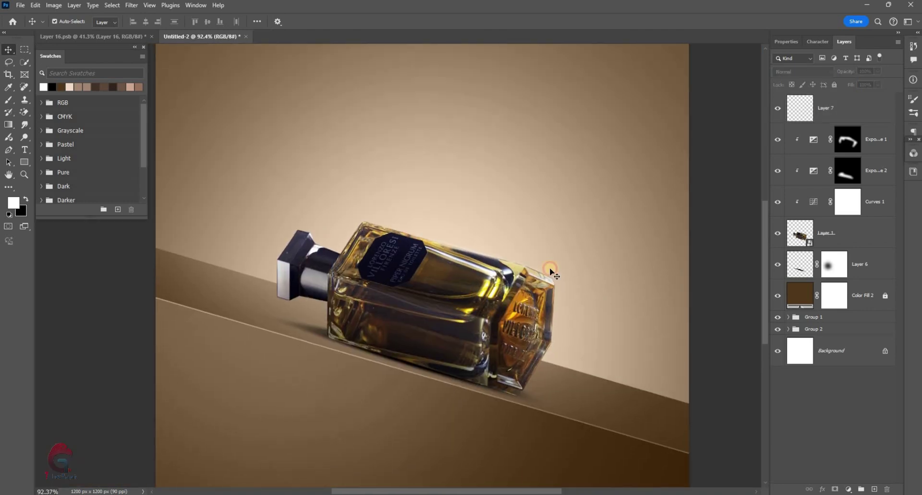
pyautogui.scroll(3, 426, 246)
# Duplicate the streak, rotating the copy to about -37° and skewing it across the bottle.
pyautogui.click(426, 245)
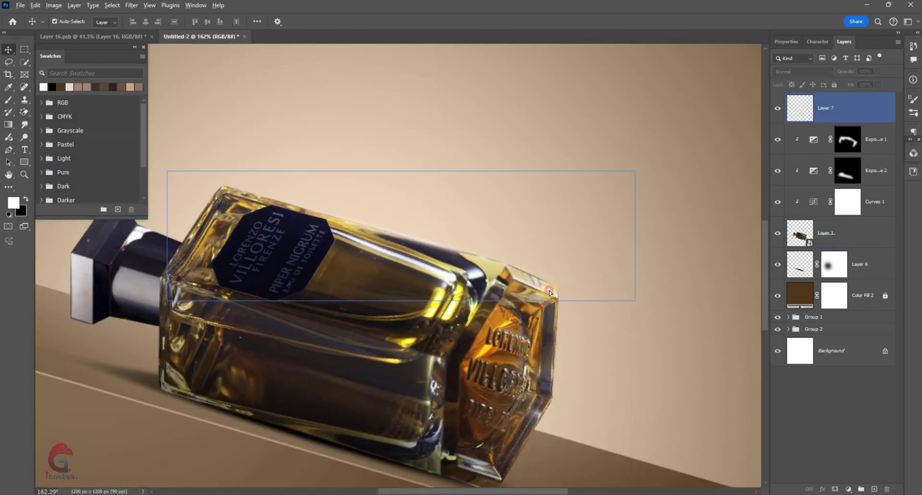
pyautogui.moveTo(549, 292); pyautogui.dragTo(571, 269)
pyautogui.scroll(-1, 572, 269)
pyautogui.hotkey('ctrl', 't')
pyautogui.moveTo(662, 268); pyautogui.dragTo(549, 295)
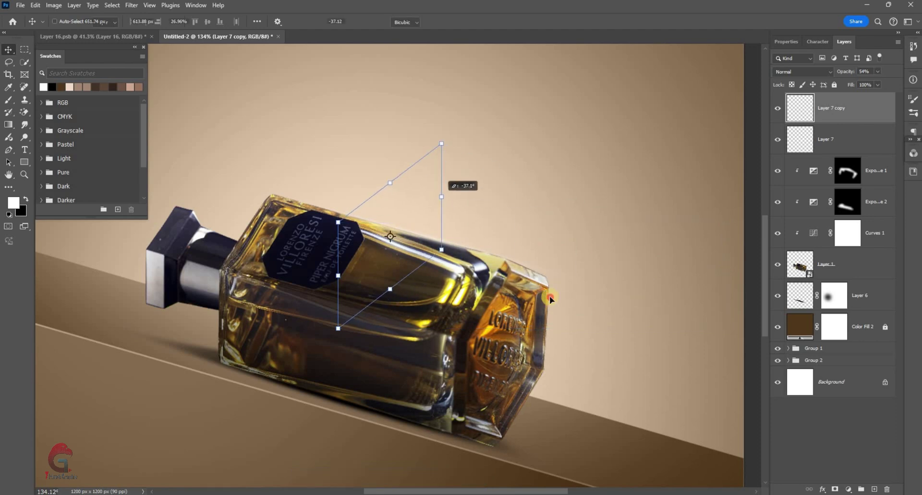
pyautogui.scroll(1, 549, 295)
pyautogui.moveTo(618, 267); pyautogui.dragTo(600, 216)
pyautogui.scroll(1, 512, 206)
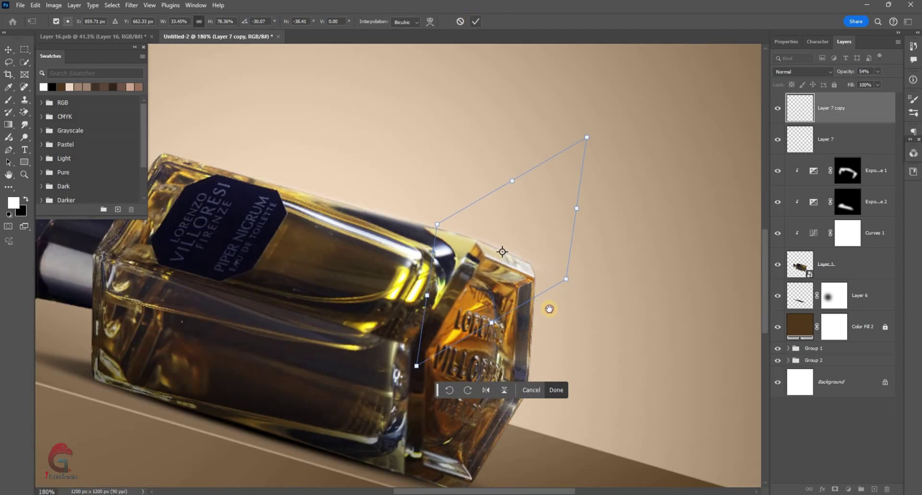
pyautogui.press('Return')
pyautogui.scroll(-2, 549, 308)
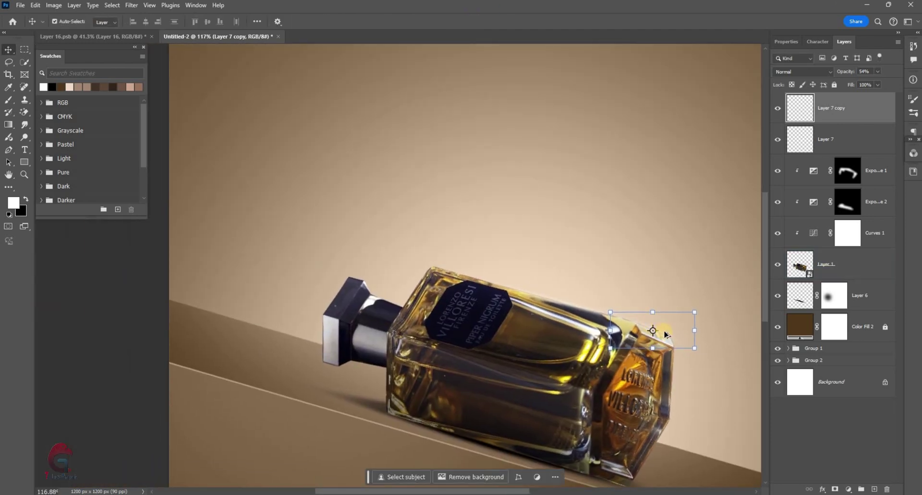
# Add another streak copy further left, bring it to the top and nudge it up.
pyautogui.moveTo(435, 288); pyautogui.dragTo(336, 269)
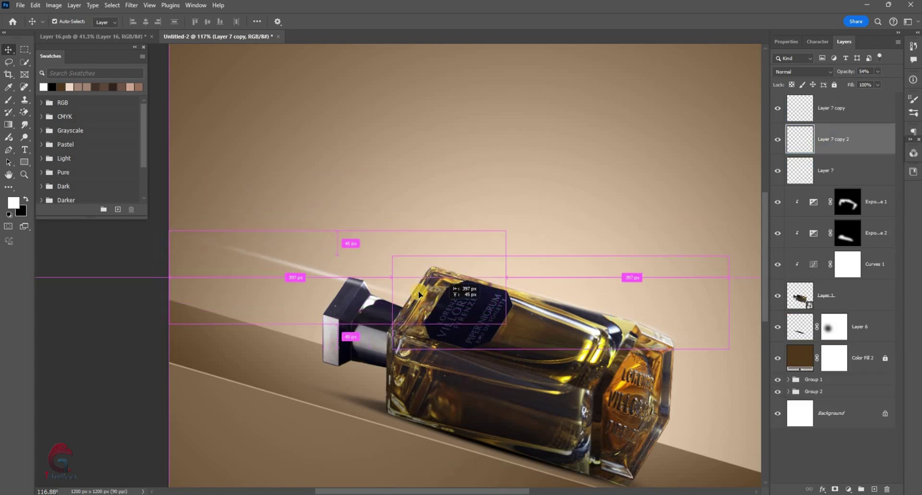
pyautogui.scroll(2, 600, 341)
pyautogui.scroll(-2, 605, 332)
pyautogui.hotkey('ctrl', ']')
pyautogui.scroll(4, 438, 323)
pyautogui.hotkey('ctrl', 't')
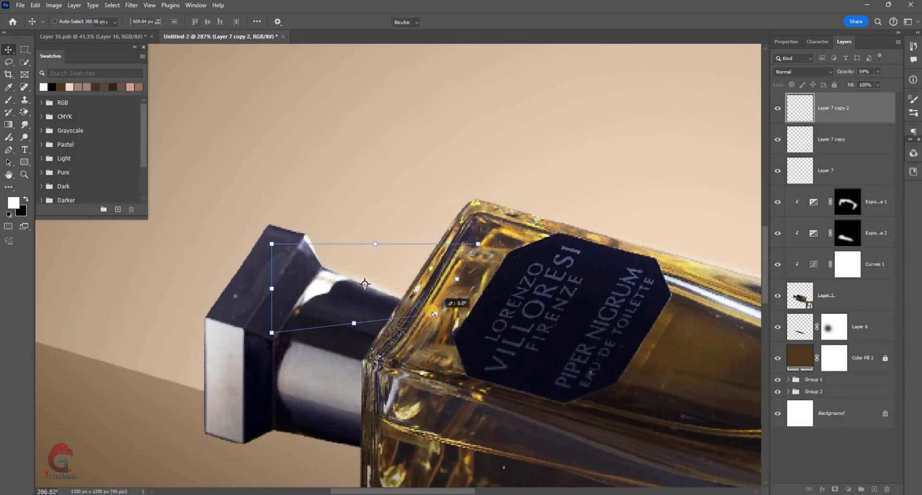
pyautogui.press('Return')
pyautogui.scroll(-1, 513, 309)
pyautogui.press('Up')
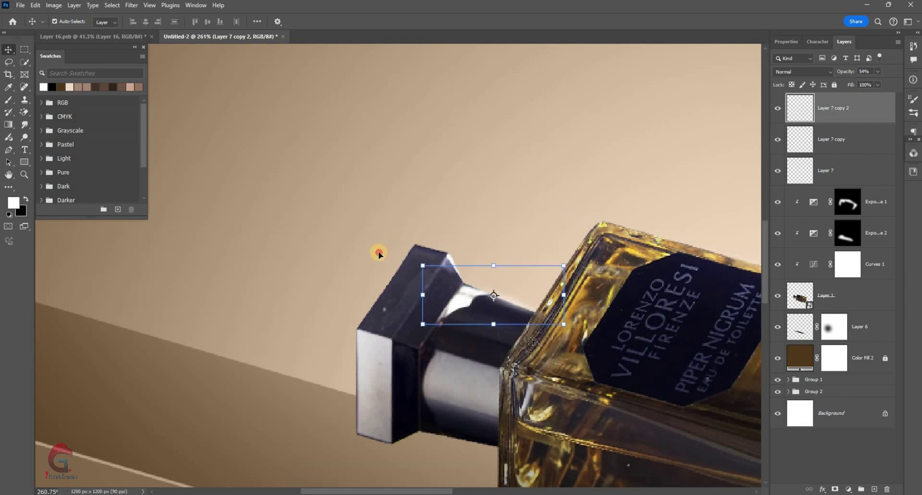
# Place a final streak copy rotated across the bottle cap, then select the bottle layer.
pyautogui.moveTo(569, 326)
pyautogui.mouseDown()
pyautogui.moveTo(436, 276)
pyautogui.moveTo(483, 55)
pyautogui.mouseUp()
pyautogui.hotkey('ctrl', 't')
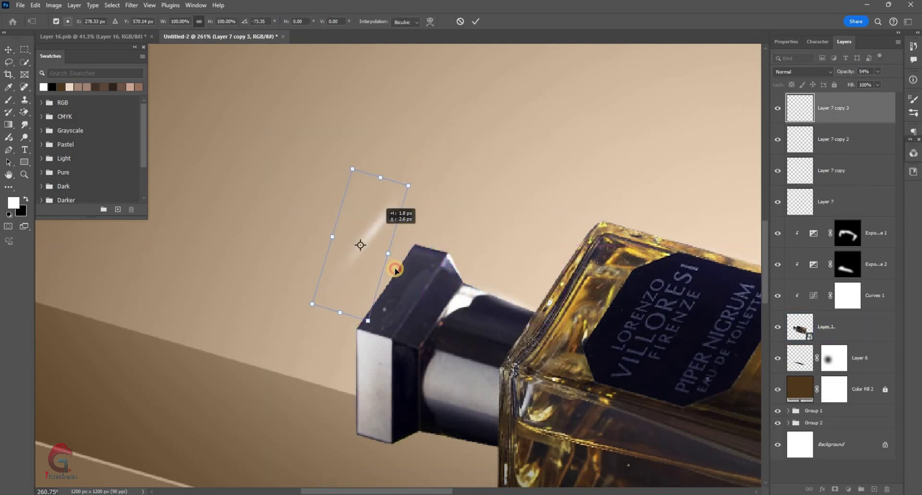
pyautogui.press('Return')
pyautogui.hotkey('ctrl', '0')
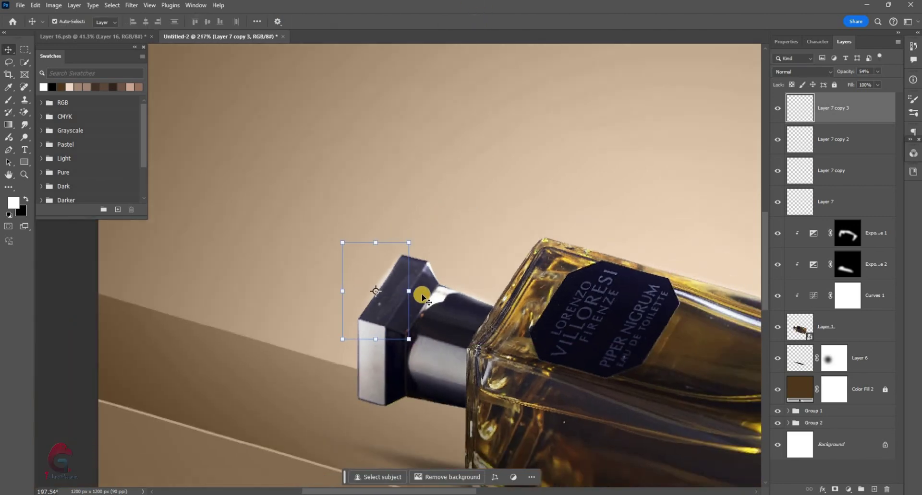
pyautogui.click(242, 336)
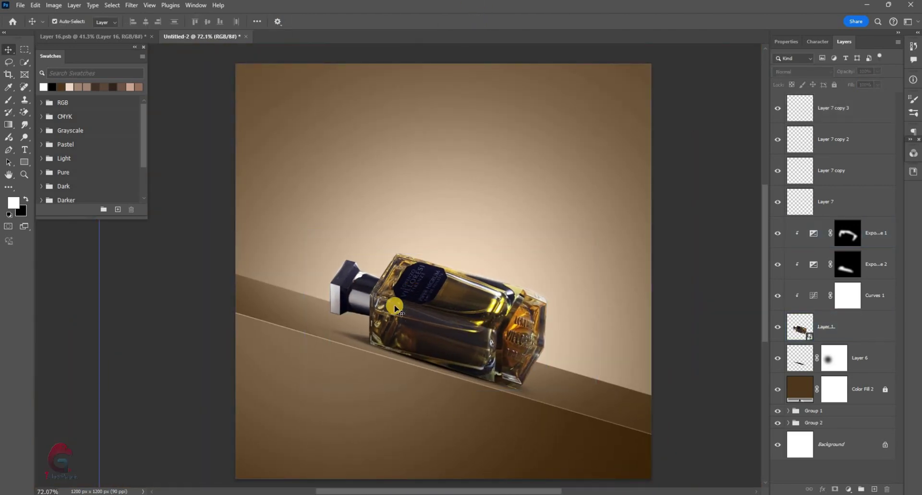
pyautogui.click(415, 293)
pyautogui.scroll(1, 415, 293)
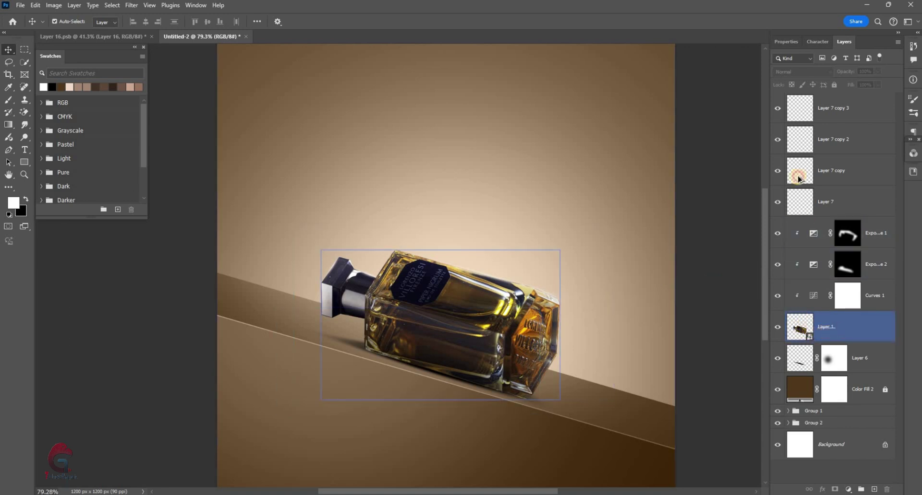
# Duplicate the bottle layer, blend it in Screen mode and apply a Gaussian Blur of radius 4.
pyautogui.moveTo(812, 103); pyautogui.dragTo(813, 103)
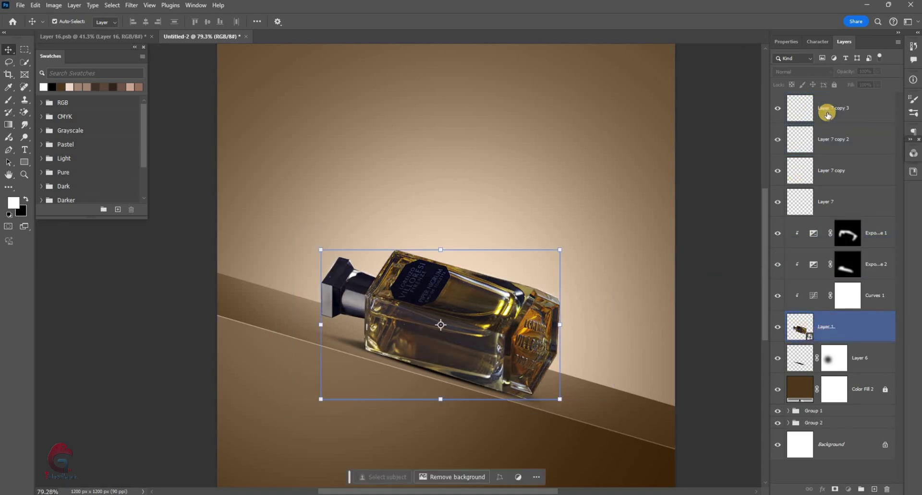
pyautogui.click(795, 159)
pyautogui.click(801, 71)
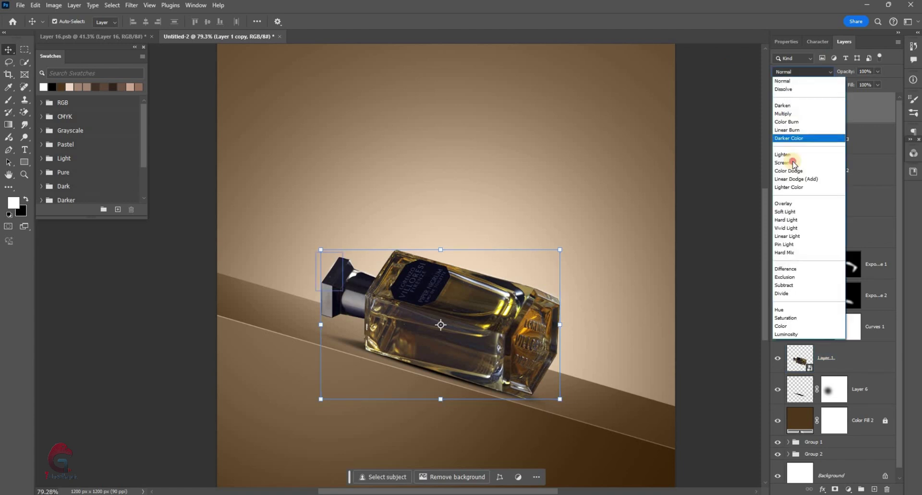
pyautogui.click(785, 162)
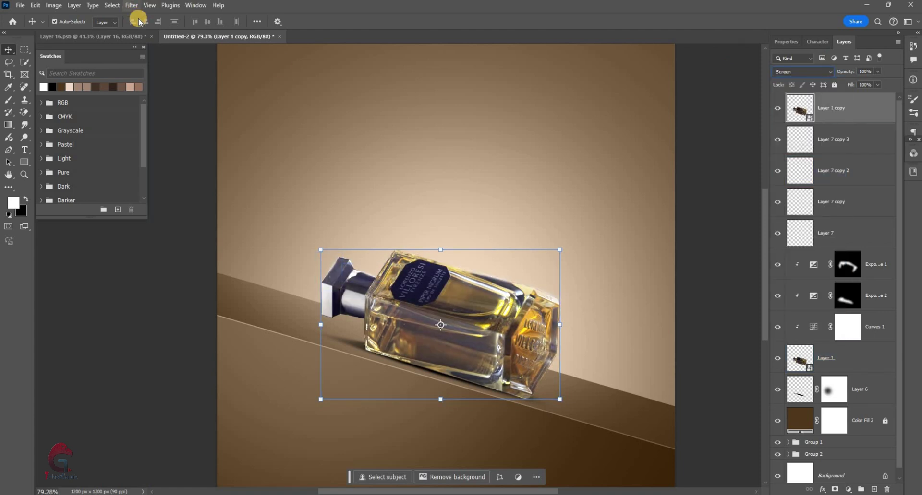
pyautogui.click(131, 5)
pyautogui.moveTo(183, 120)
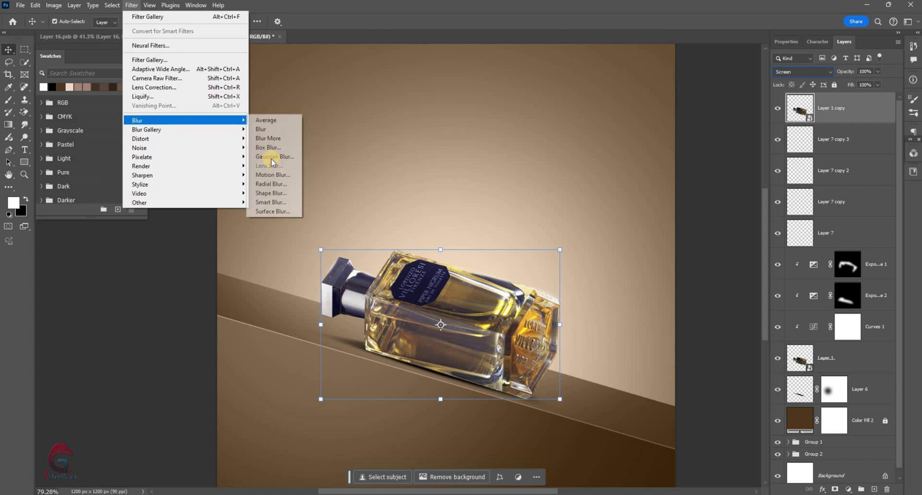
pyautogui.press('Return')
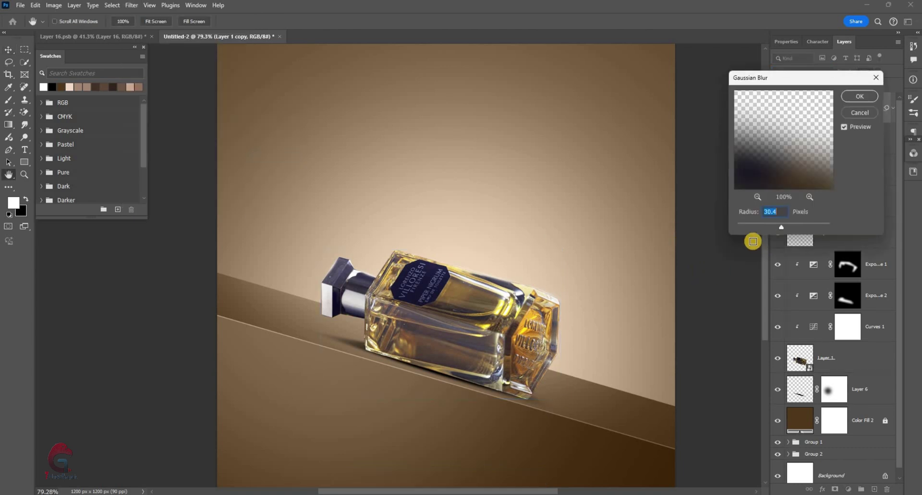
pyautogui.click(750, 225)
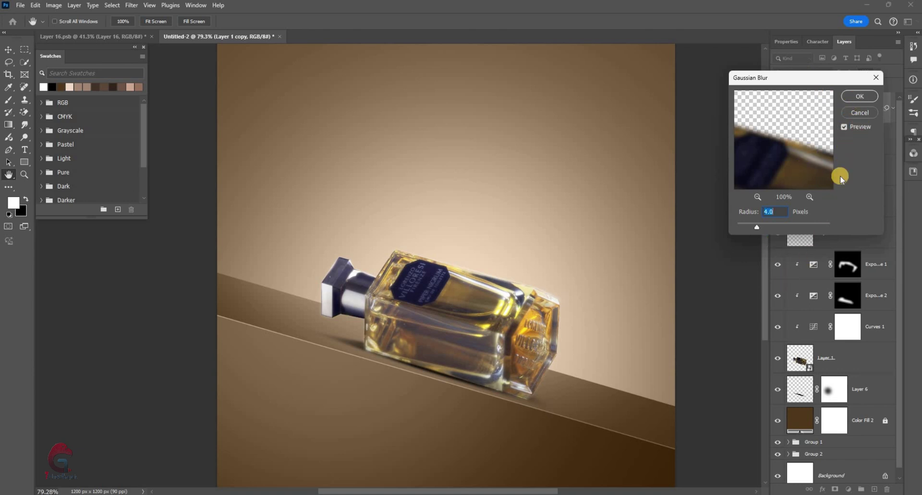
pyautogui.press('Return')
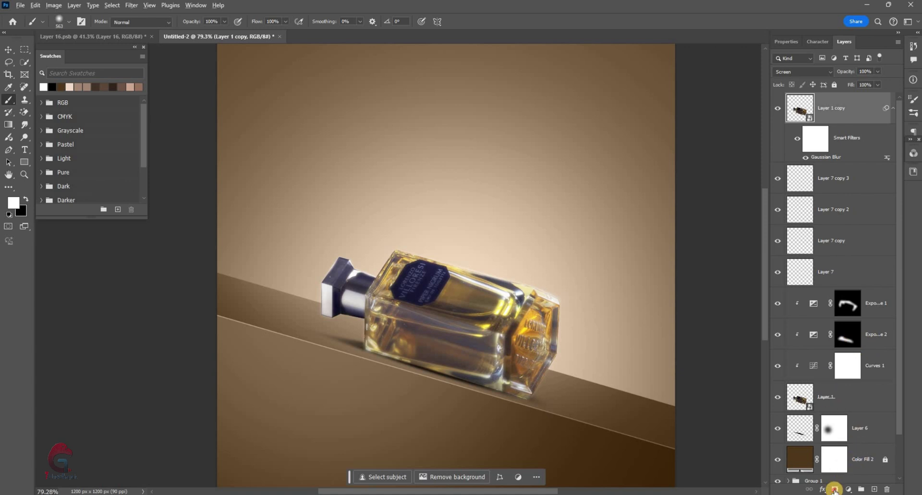
# Add a Hide All mask and paint white with a ~100 px brush along the bottle's top edge.
pyautogui.hotkey('alt', 'l')
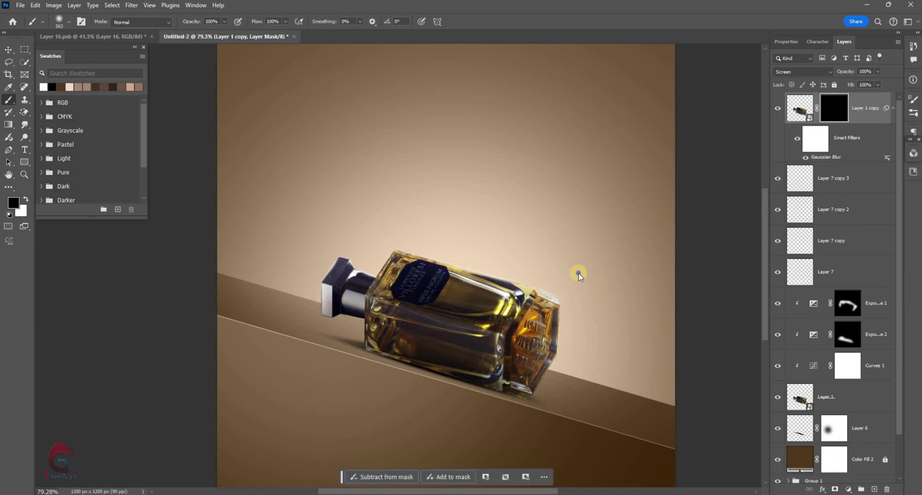
pyautogui.moveTo(582, 292); pyautogui.dragTo(552, 292)
pyautogui.press('x')
pyautogui.scroll(3, 463, 219)
pyautogui.moveTo(455, 230); pyautogui.dragTo(363, 214)
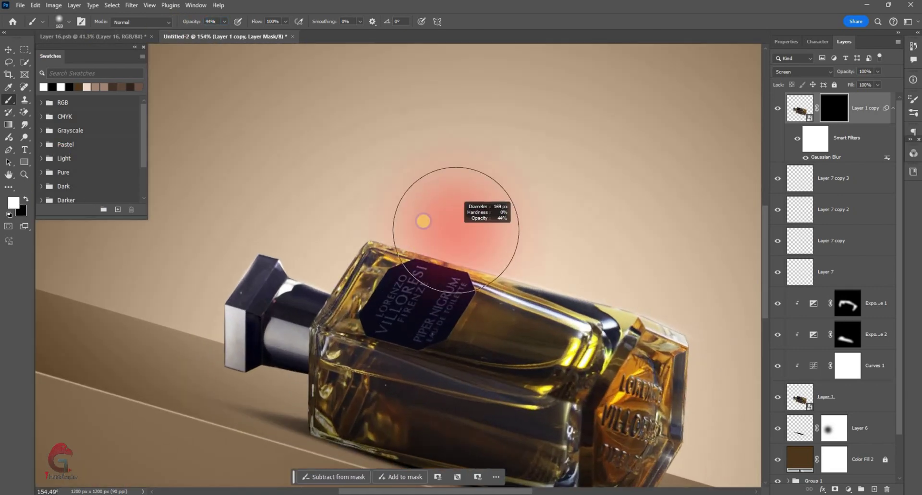
pyautogui.scroll(2, 390, 212)
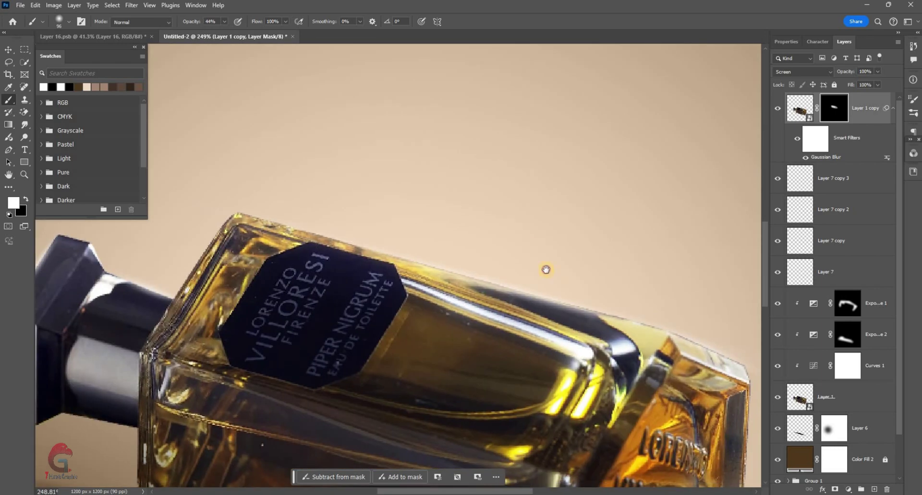
pyautogui.moveTo(546, 270); pyautogui.dragTo(613, 263)
pyautogui.scroll(1, 464, 344)
pyautogui.scroll(-2, 459, 255)
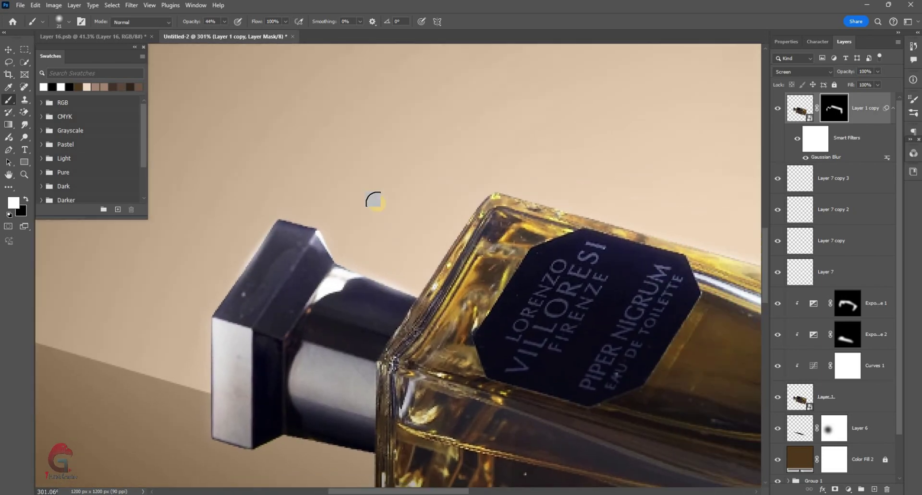
pyautogui.scroll(-2, 374, 199)
pyautogui.scroll(1, 302, 319)
pyautogui.scroll(1, 650, 295)
pyautogui.scroll(-3, 651, 295)
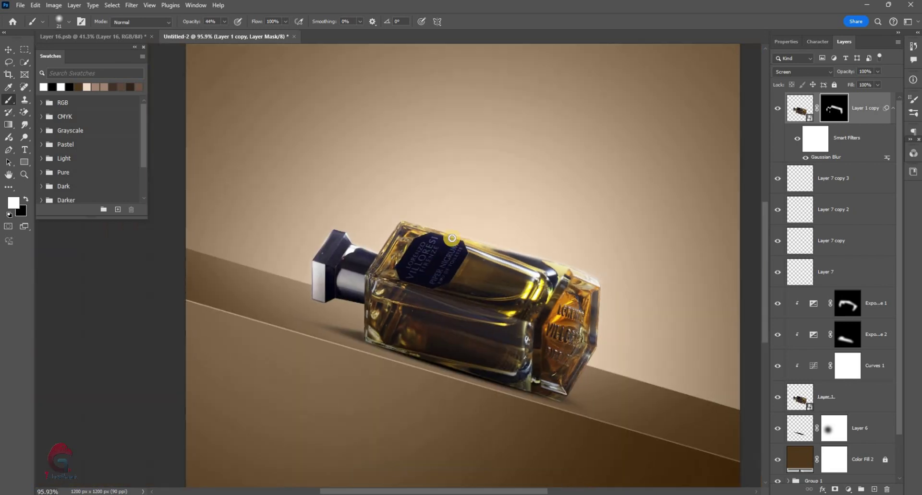
# Toggle the glowing copy's visibility to compare, then target its image instead of the mask.
pyautogui.click(777, 108)
pyautogui.click(777, 108)
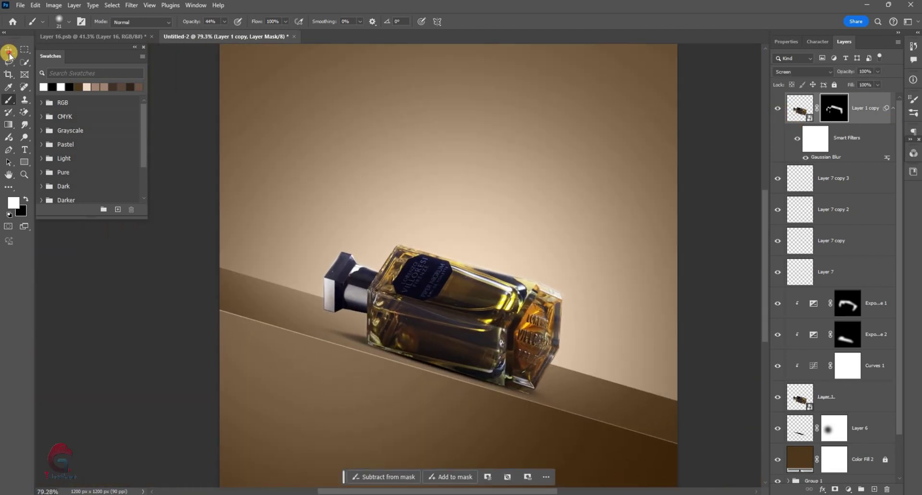
pyautogui.press('v')
pyautogui.click(469, 356)
pyautogui.scroll(1, 527, 360)
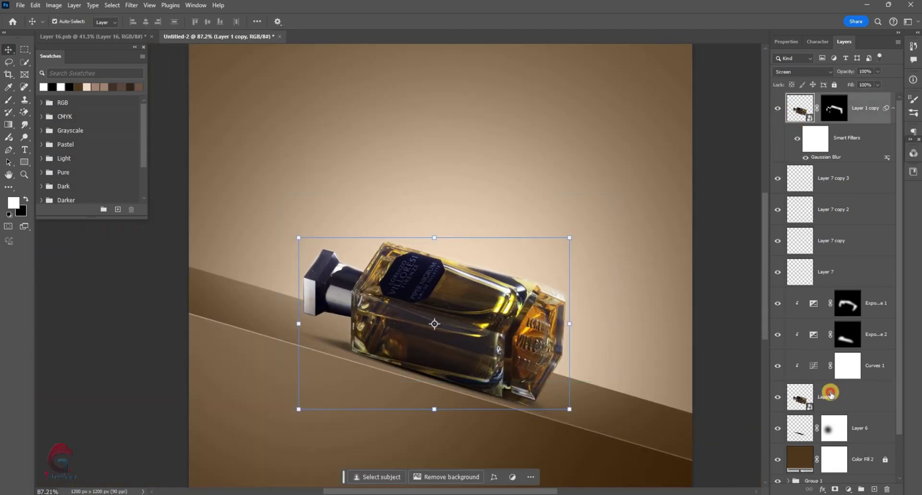
# Add a new layer clipped to the bottle, filled with 50% gray and set to Overlay.
pyautogui.click(829, 390)
pyautogui.hotkey('ctrl', 'shift', 'alt', 'n')
pyautogui.hotkey('ctrl', 'alt', 'g')
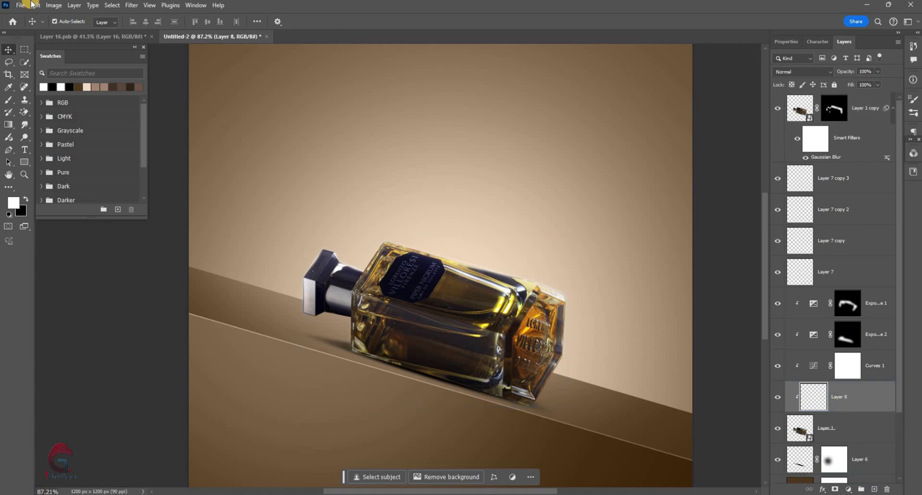
pyautogui.hotkey('alt', 'e')
pyautogui.press('Return')
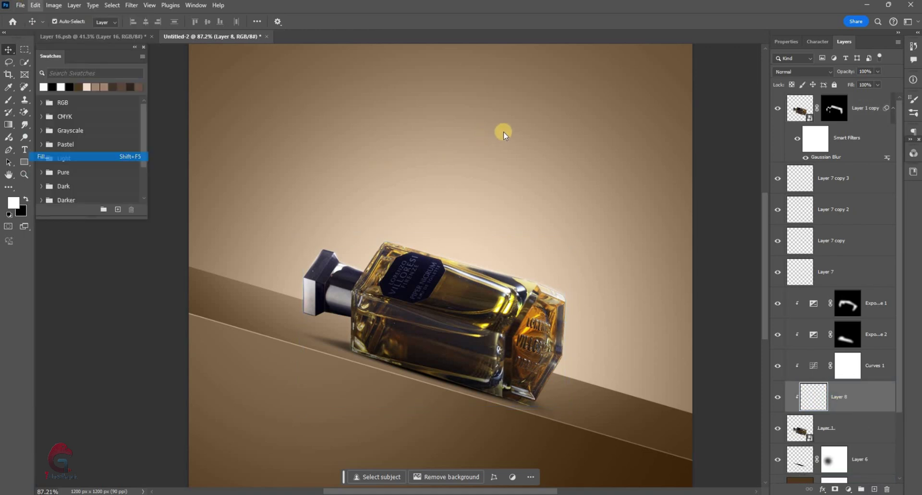
pyautogui.press('Return')
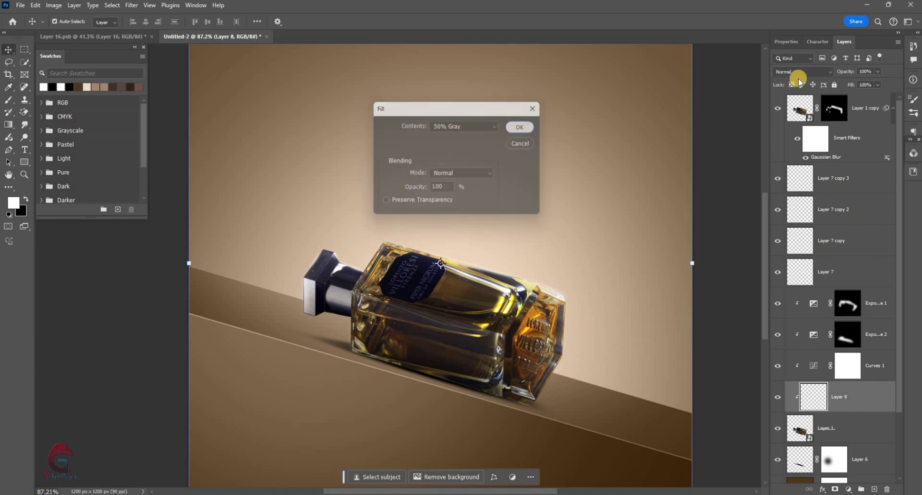
pyautogui.click(802, 72)
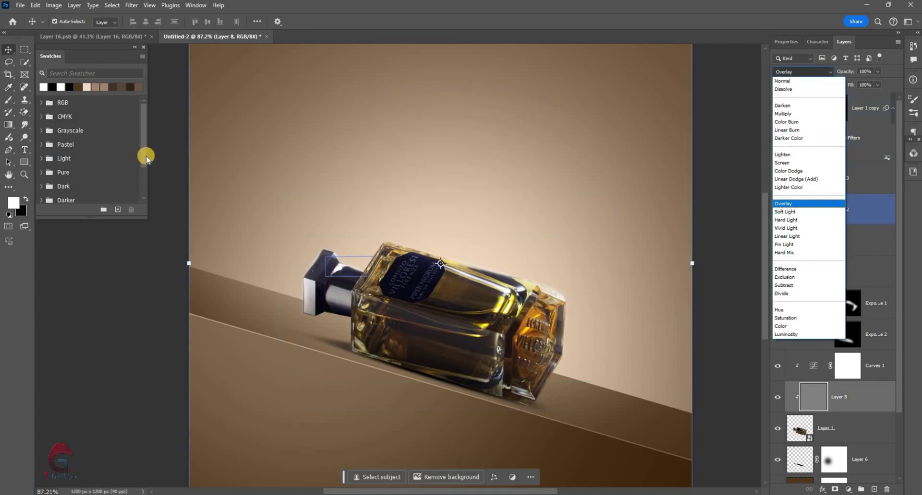
pyautogui.click(816, 201)
# Select the Dodge Tool and enlarge its brush for lightening the bottle.
pyautogui.click(23, 140)
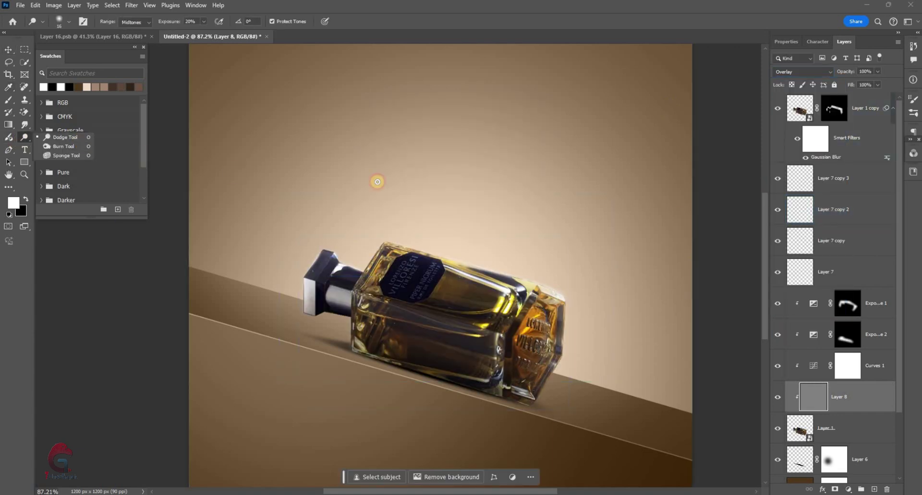
pyautogui.scroll(2, 447, 296)
pyautogui.moveTo(460, 267); pyautogui.dragTo(497, 277)
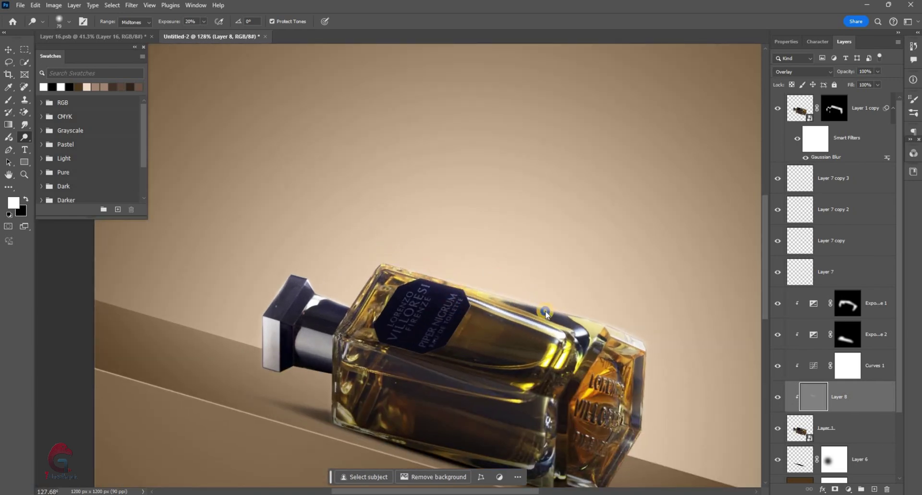
pyautogui.scroll(2, 586, 346)
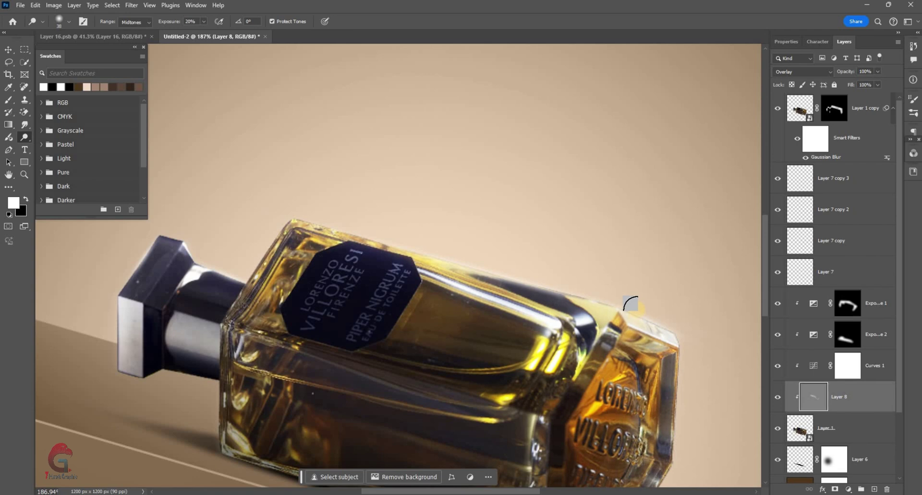
pyautogui.scroll(1, 436, 308)
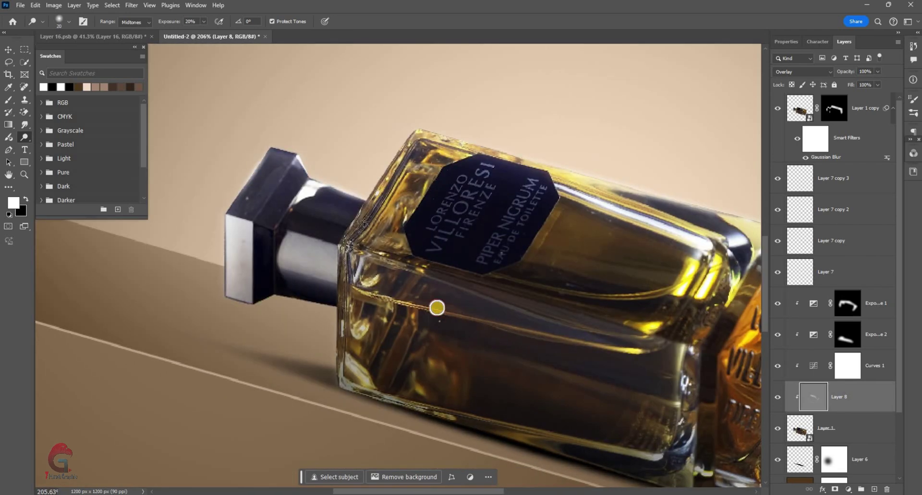
pyautogui.scroll(-1, 437, 308)
pyautogui.scroll(-1, 427, 189)
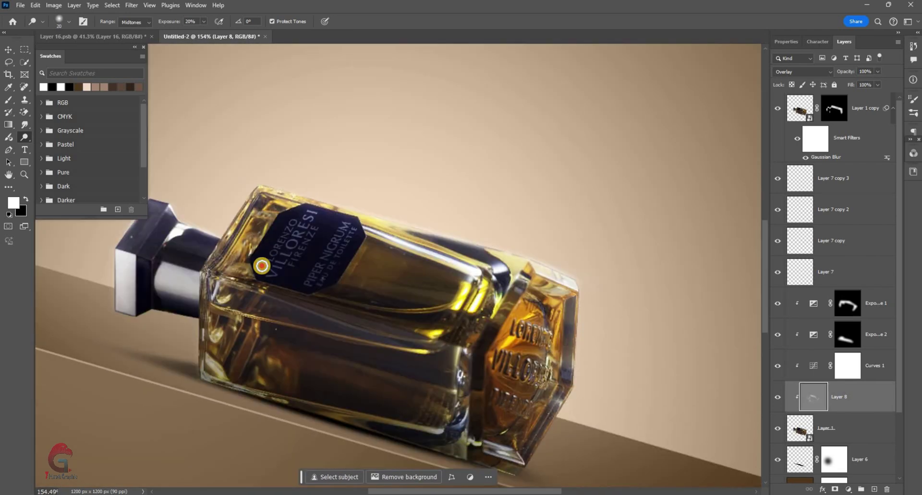
pyautogui.hotkey('ctrl', '0')
# Switch to the Burn Tool at 27% exposure and size its brush for darkening the bottle's base.
pyautogui.click(26, 141)
pyautogui.hotkey('ctrl', '+')
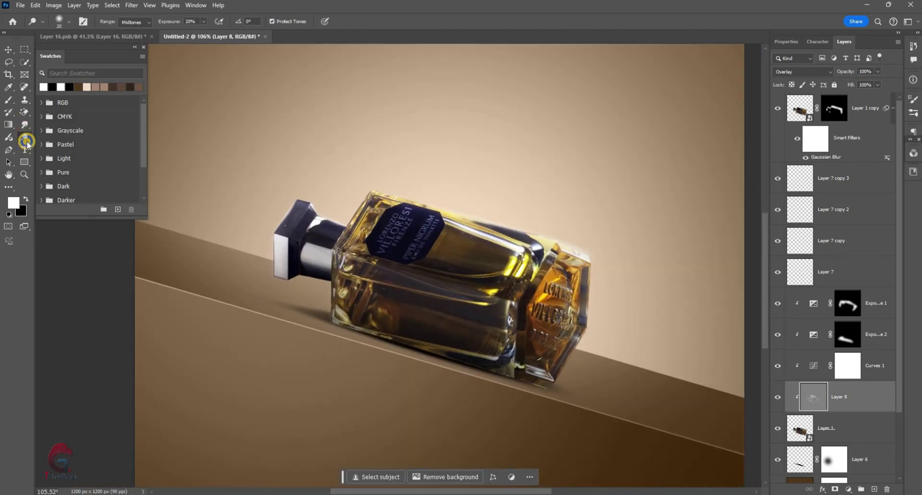
pyautogui.rightClick(26, 141)
pyautogui.click(63, 146)
pyautogui.scroll(2, 491, 345)
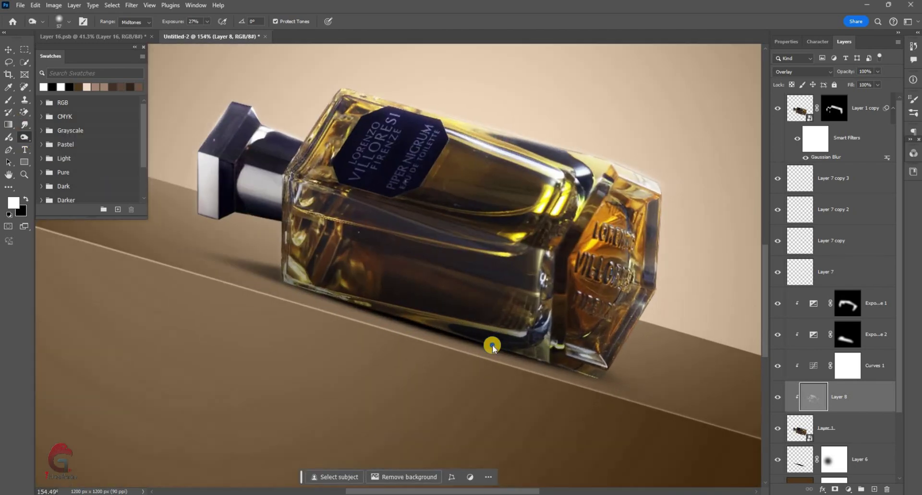
pyautogui.scroll(1, 492, 345)
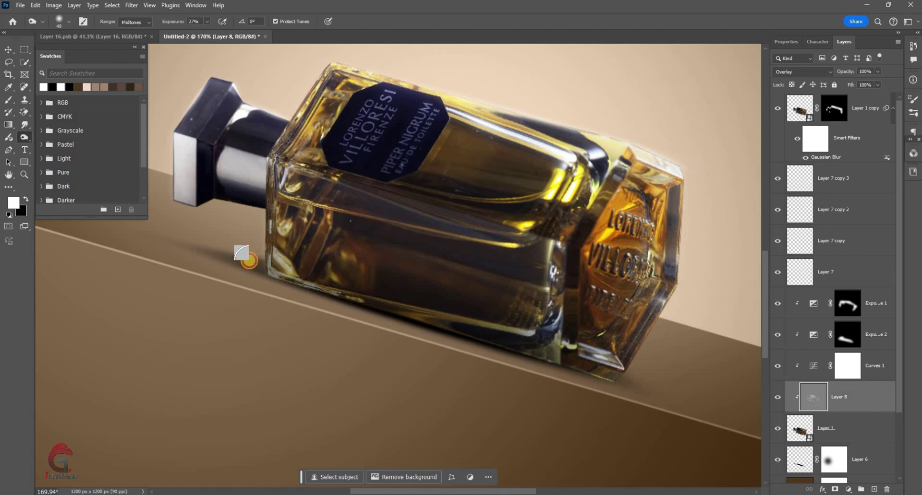
pyautogui.press('[')
pyautogui.press('[')
pyautogui.press('[')
pyautogui.scroll(1, 617, 339)
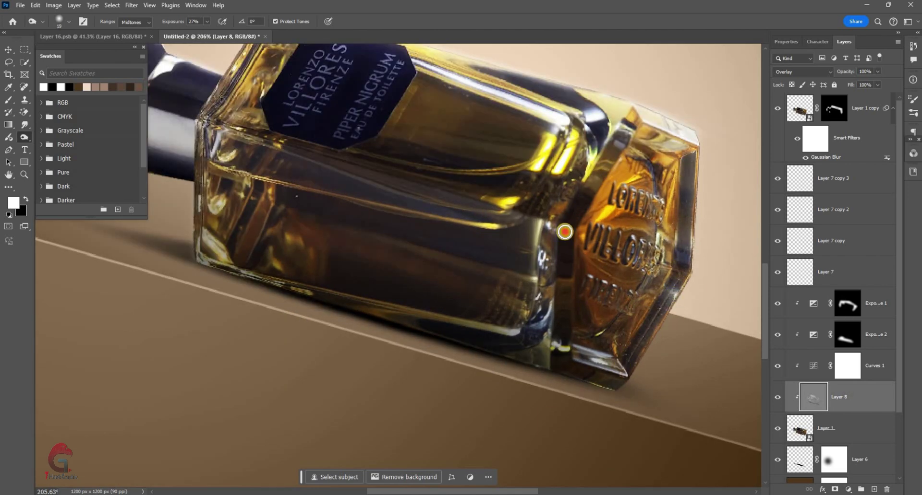
pyautogui.moveTo(565, 232); pyautogui.dragTo(284, 358)
pyautogui.press(']')
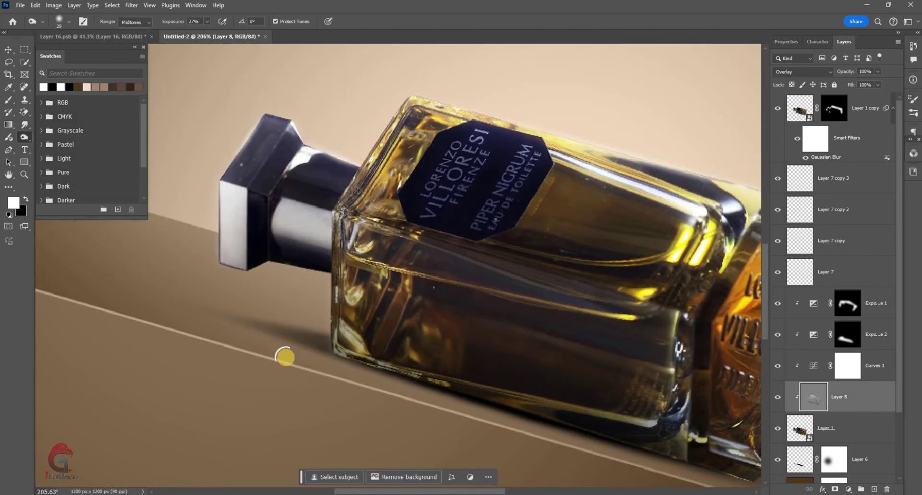
pyautogui.hotkey('ctrl', '0')
pyautogui.press('v')
pyautogui.click(859, 459)
# Group the bottle layers, including Layer 1 copy, into Group 3.
pyautogui.click(864, 108)
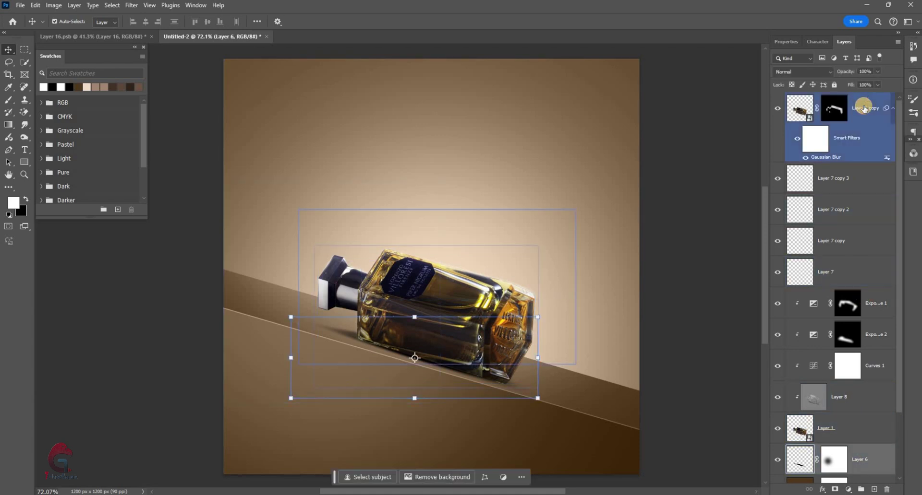
pyautogui.hotkey('ctrl', 'g')
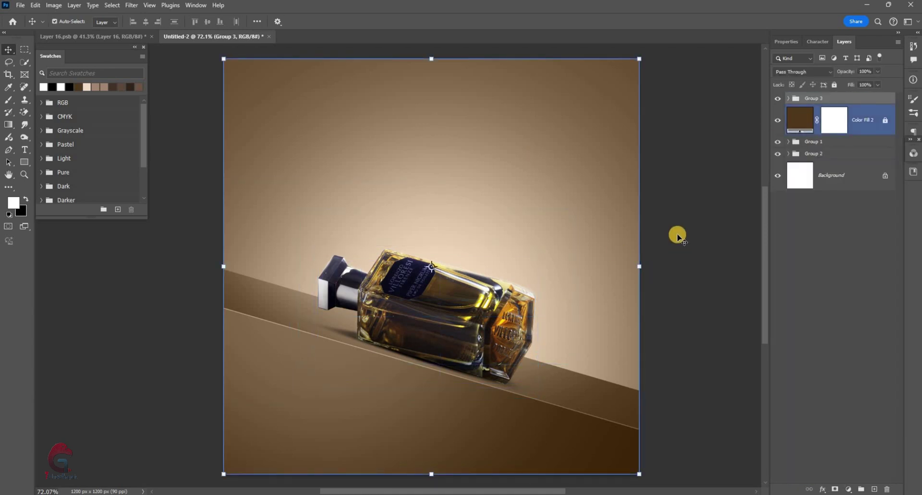
pyautogui.click(677, 236)
pyautogui.click(814, 101)
# Draw a long thin rectangle across the upper canvas on a new top layer.
pyautogui.click(874, 489)
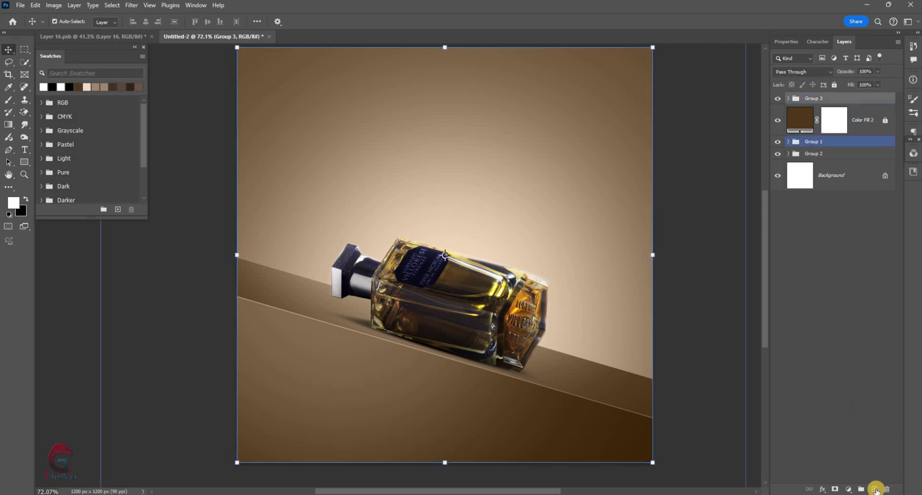
pyautogui.click(26, 163)
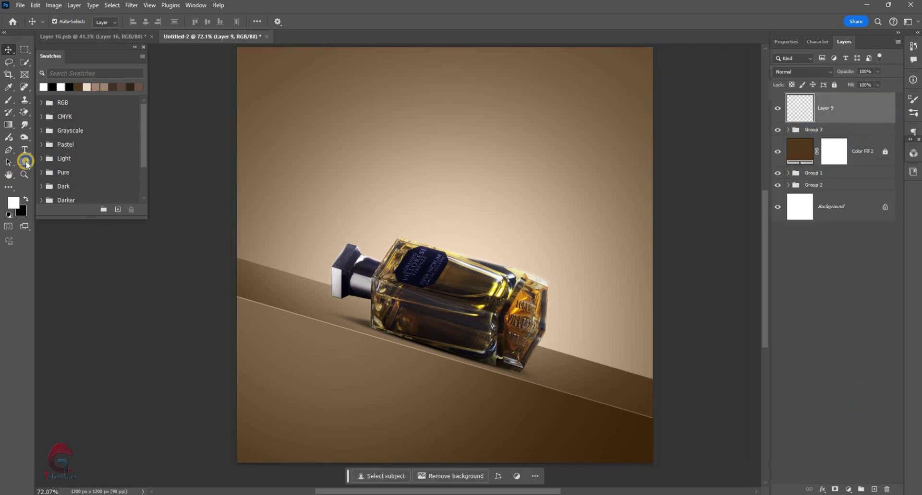
pyautogui.rightClick(26, 164)
pyautogui.click(67, 162)
pyautogui.scroll(-1, 406, 252)
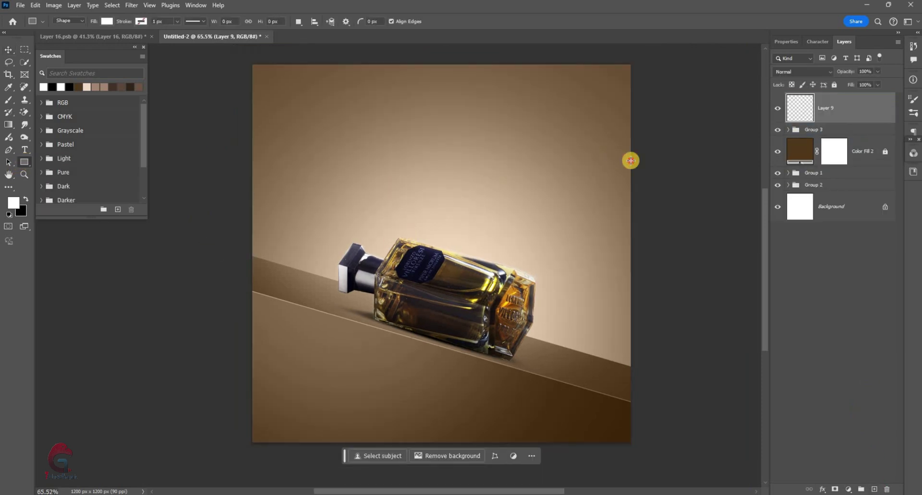
pyautogui.moveTo(217, 145); pyautogui.dragTo(660, 164)
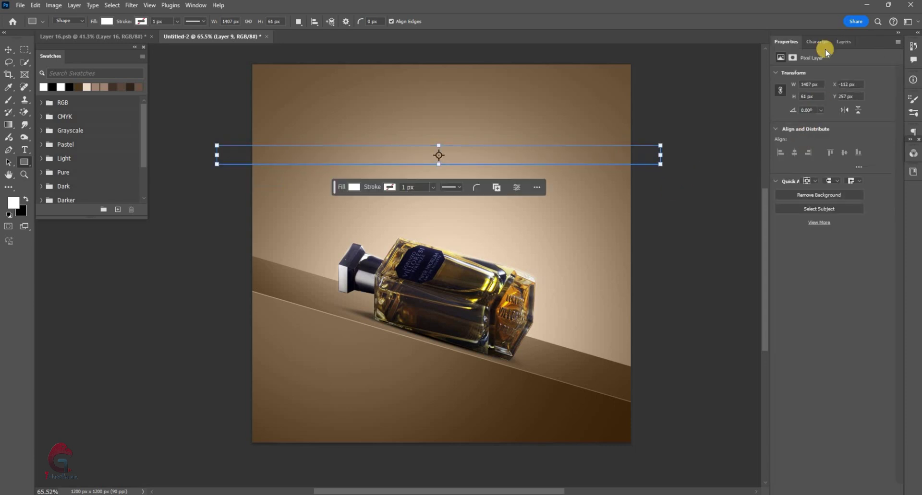
# Widen the bar slightly and rotate it to run diagonally across the bottle.
pyautogui.click(840, 41)
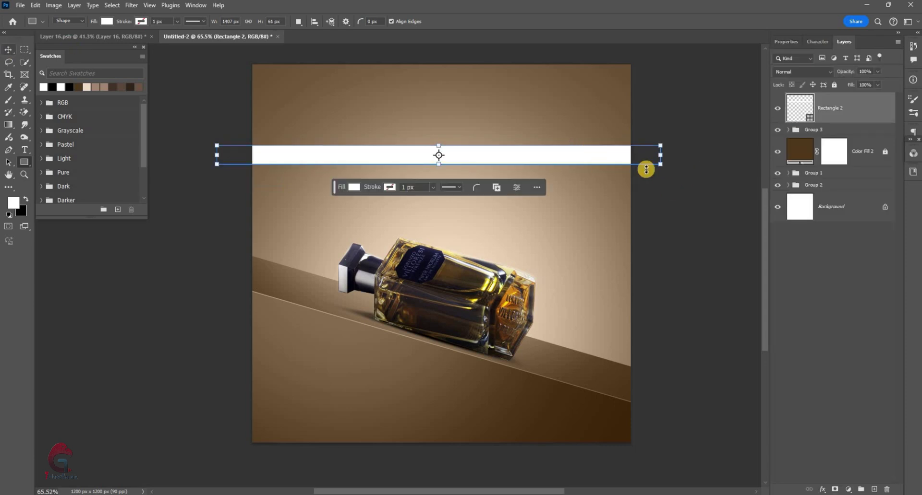
pyautogui.moveTo(670, 172)
pyautogui.mouseDown()
pyautogui.moveTo(703, 173)
pyautogui.moveTo(682, 91)
pyautogui.mouseUp()
pyautogui.moveTo(456, 159); pyautogui.dragTo(459, 397)
pyautogui.moveTo(607, 294); pyautogui.dragTo(624, 288)
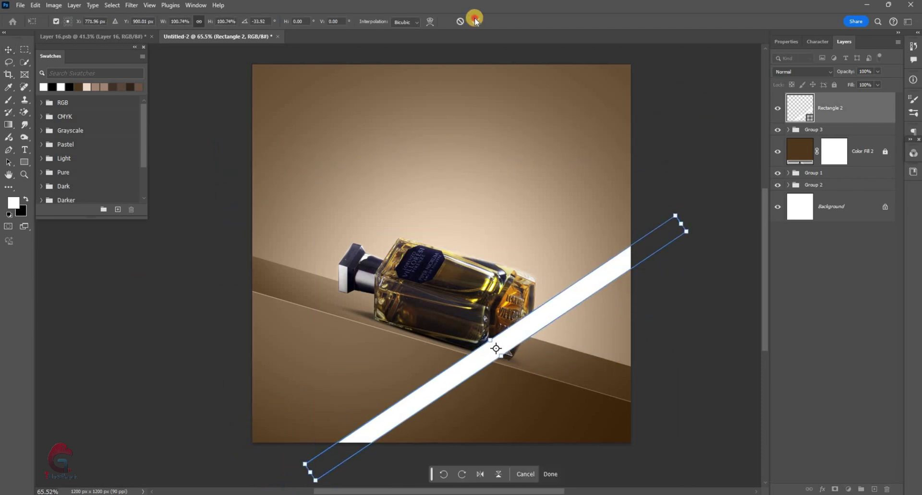
pyautogui.click(475, 20)
# Give Rectangle 2 a Gradient Overlay starting with dark brown #3d250c.
pyautogui.rightClick(795, 110)
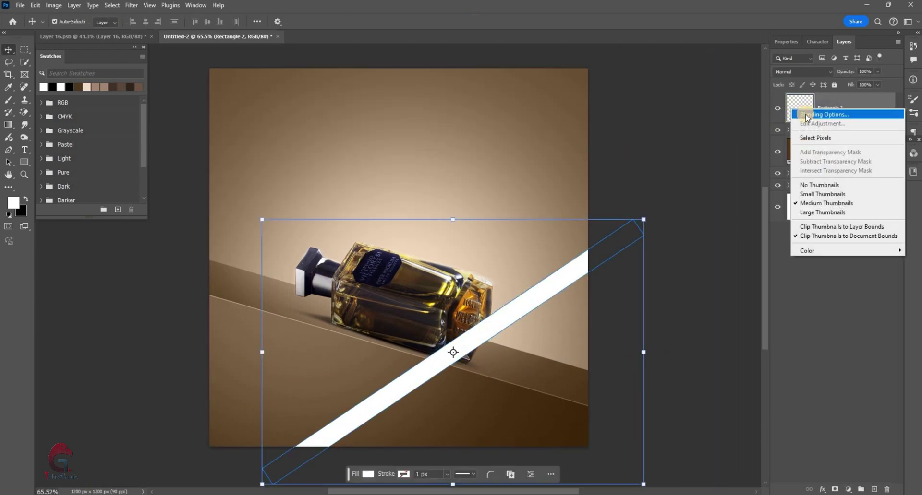
pyautogui.click(806, 115)
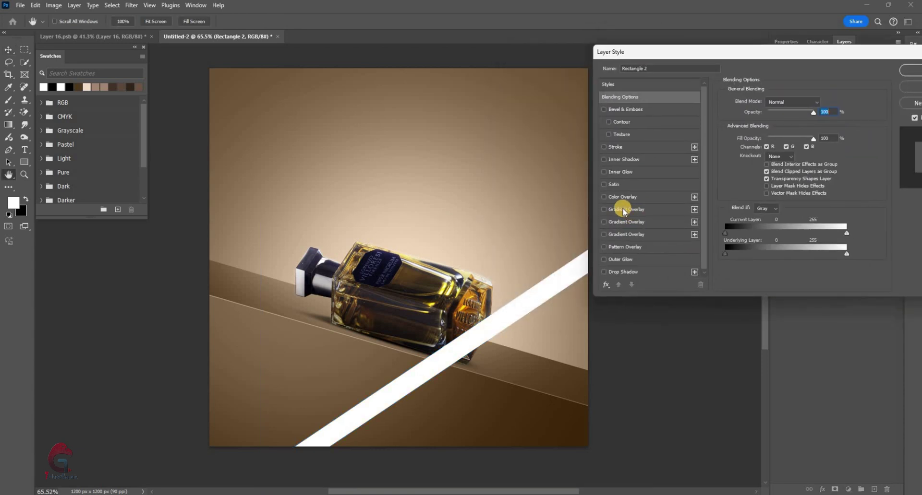
pyautogui.click(624, 211)
pyautogui.click(768, 123)
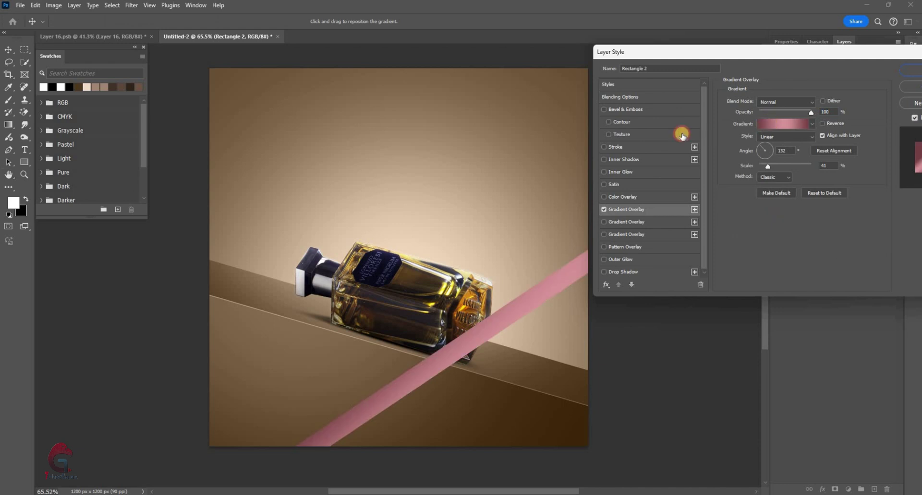
pyautogui.scroll(-5, 622, 163)
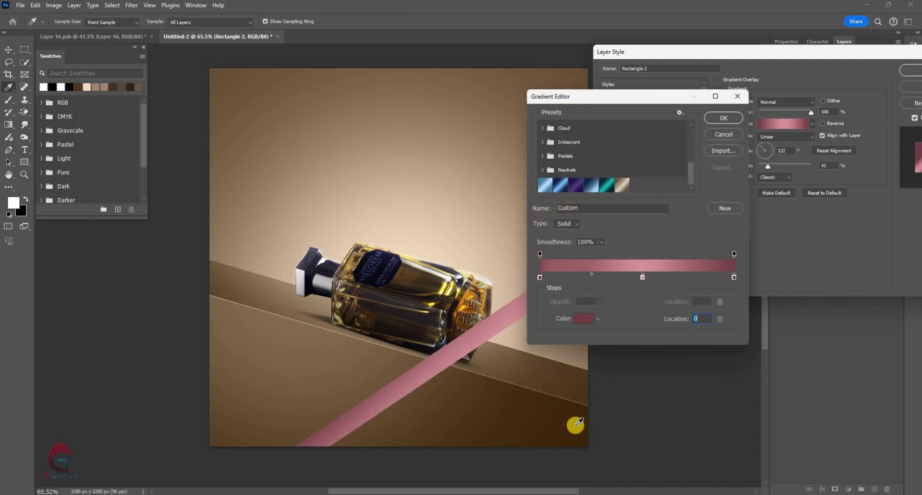
pyautogui.write('3d250c')
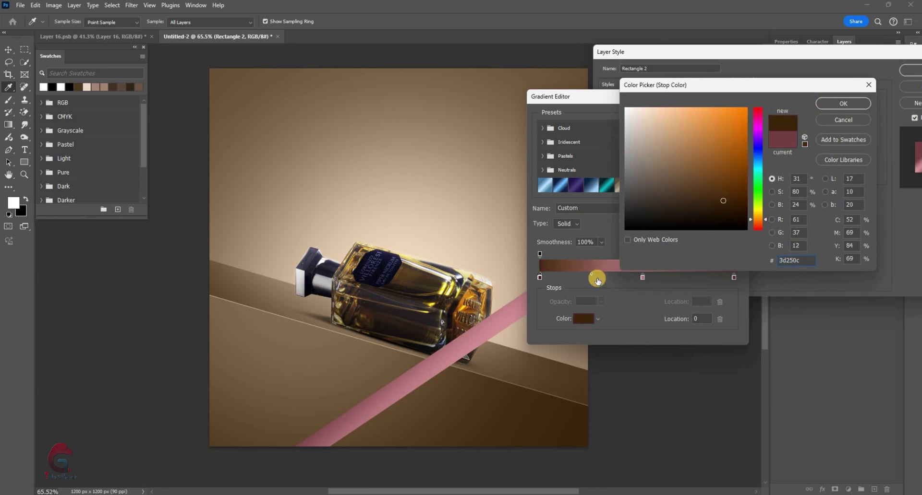
pyautogui.press('Return')
# Set a beige #b59d84 middle stop and dark brown right end, then save the gradient as a preset.
pyautogui.click(642, 277)
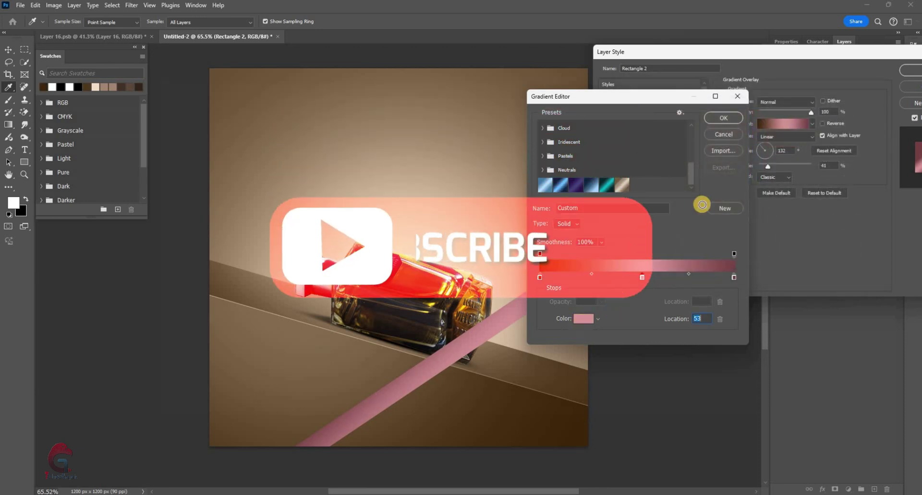
pyautogui.click(583, 319)
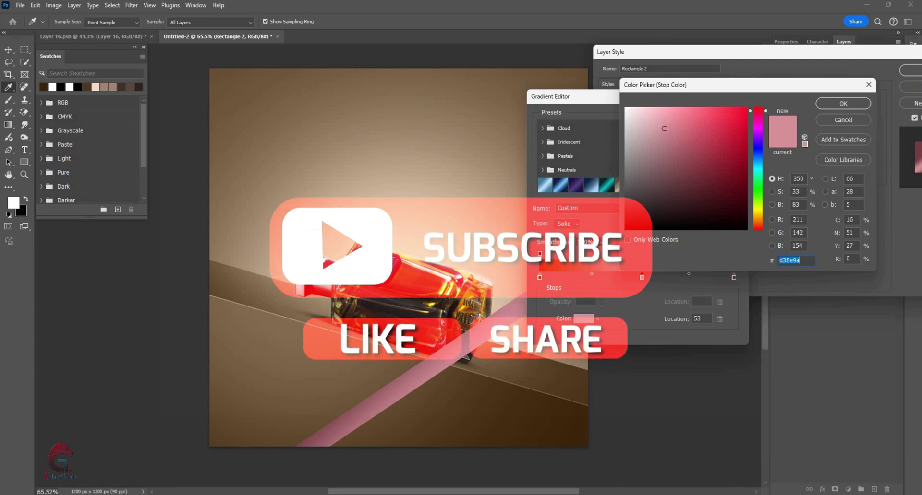
pyautogui.write('b59d84')
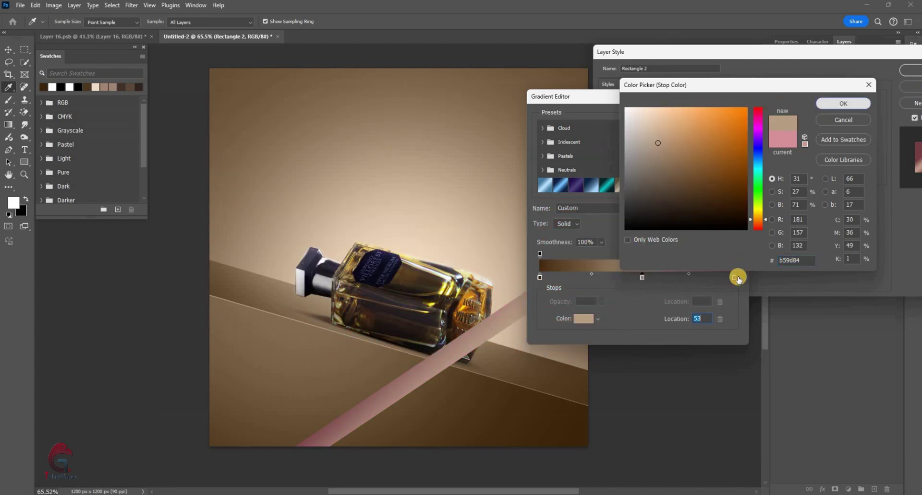
pyautogui.press('Return')
pyautogui.press('Delete')
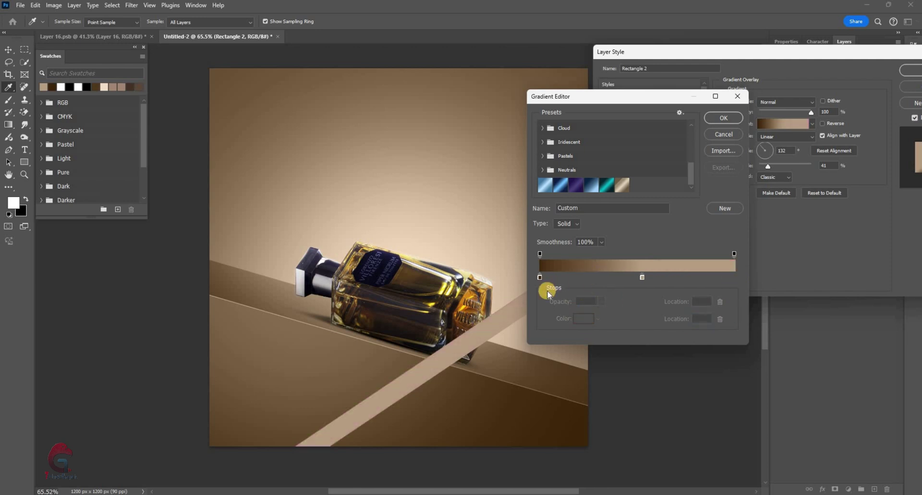
pyautogui.moveTo(726, 272); pyautogui.dragTo(738, 281)
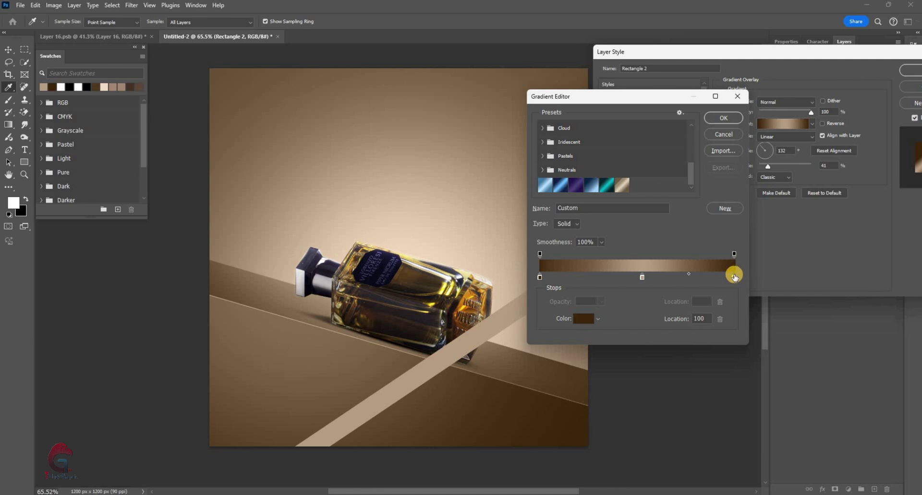
pyautogui.click(734, 278)
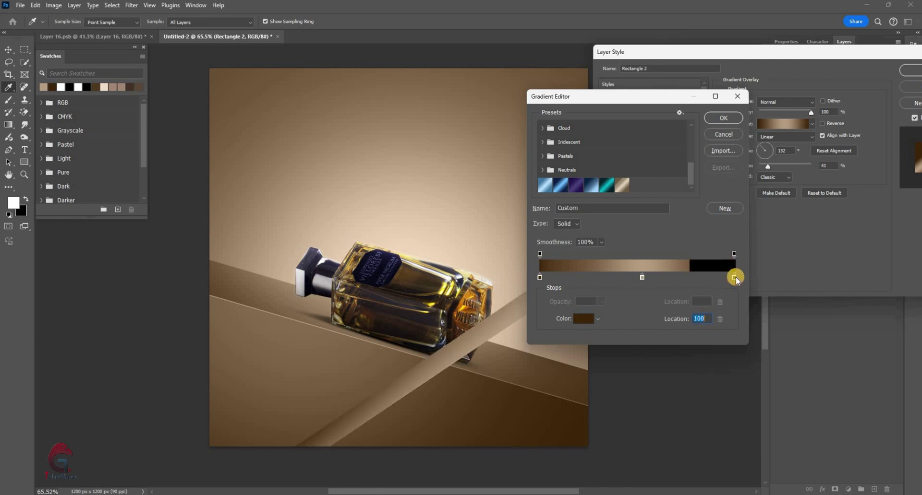
pyautogui.moveTo(734, 278); pyautogui.dragTo(697, 278)
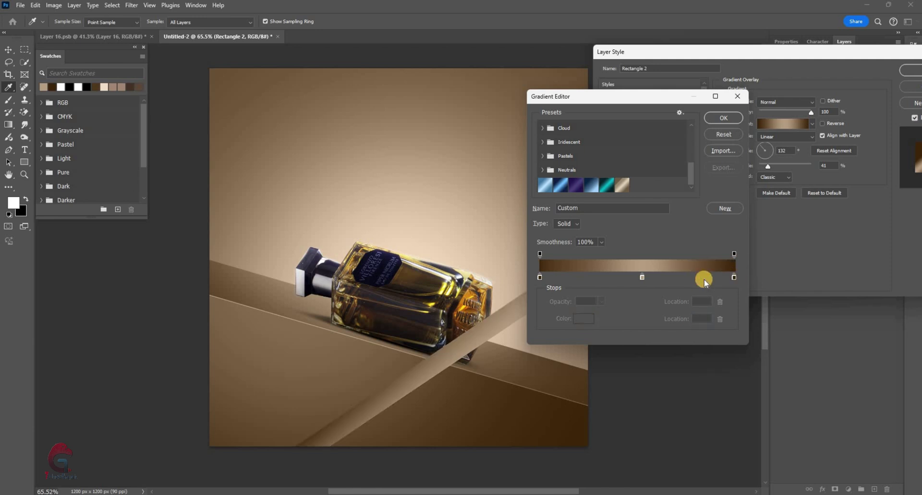
pyautogui.press('Delete')
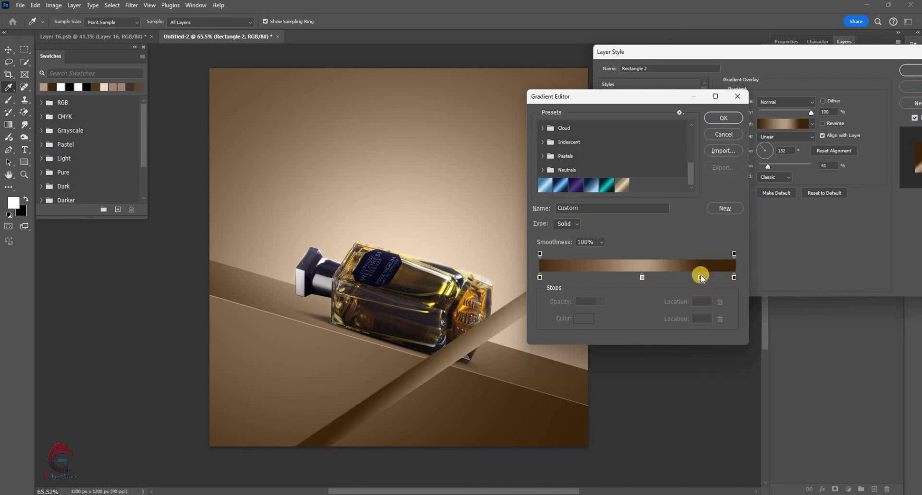
pyautogui.moveTo(700, 278); pyautogui.dragTo(702, 302)
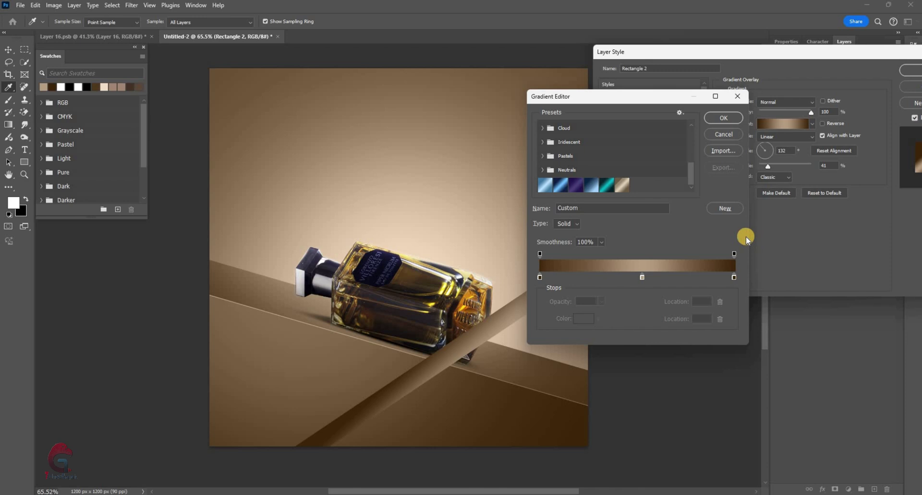
pyautogui.click(725, 210)
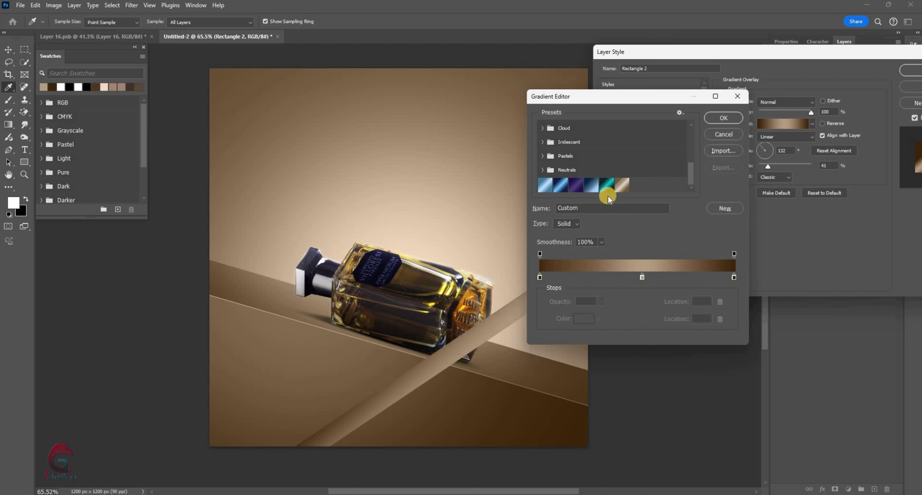
# Set the bronze gradient to about -170° at 82% scale and enable Bevel & Emboss.
pyautogui.click(727, 118)
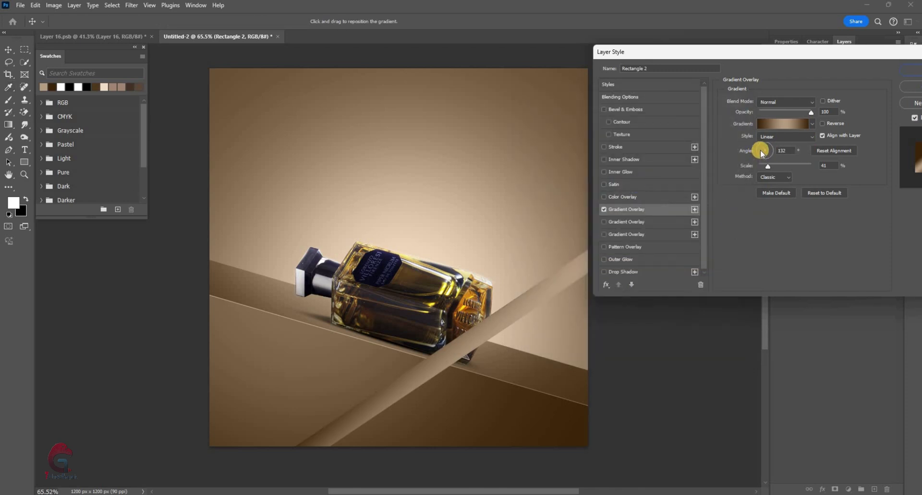
pyautogui.click(759, 149)
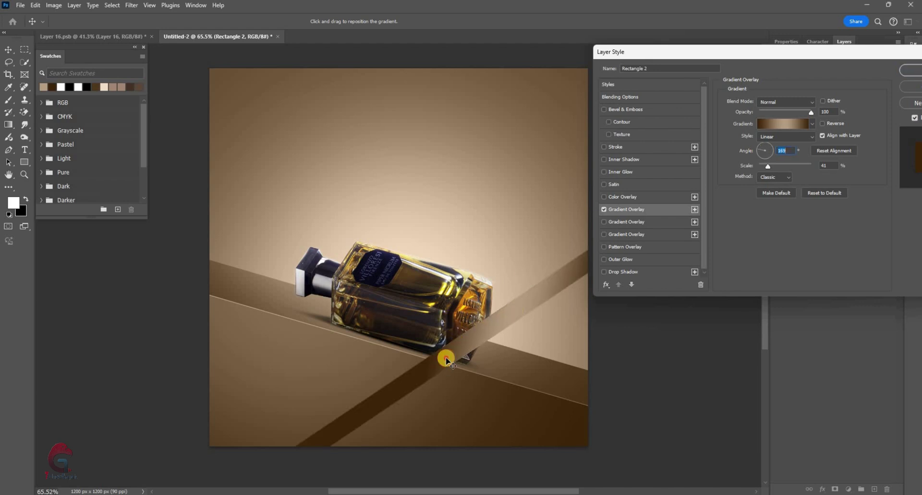
pyautogui.moveTo(446, 360); pyautogui.dragTo(436, 367)
pyautogui.click(759, 151)
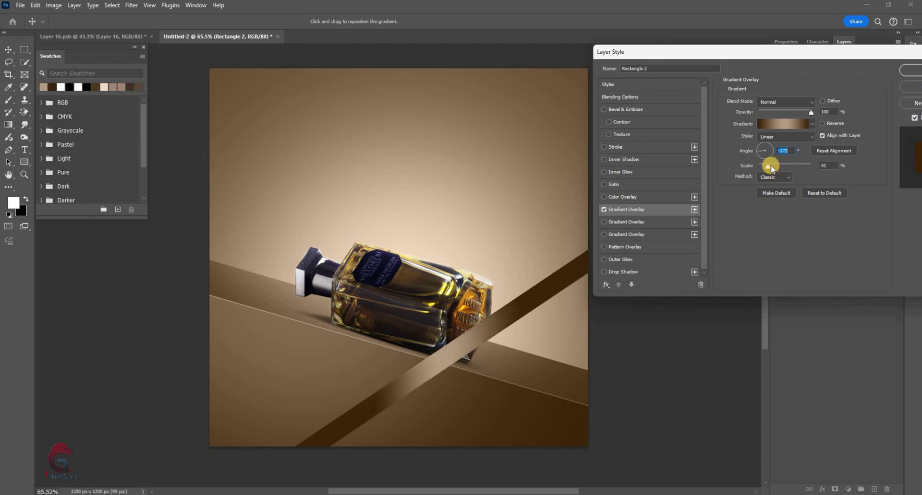
pyautogui.moveTo(767, 165); pyautogui.dragTo(779, 168)
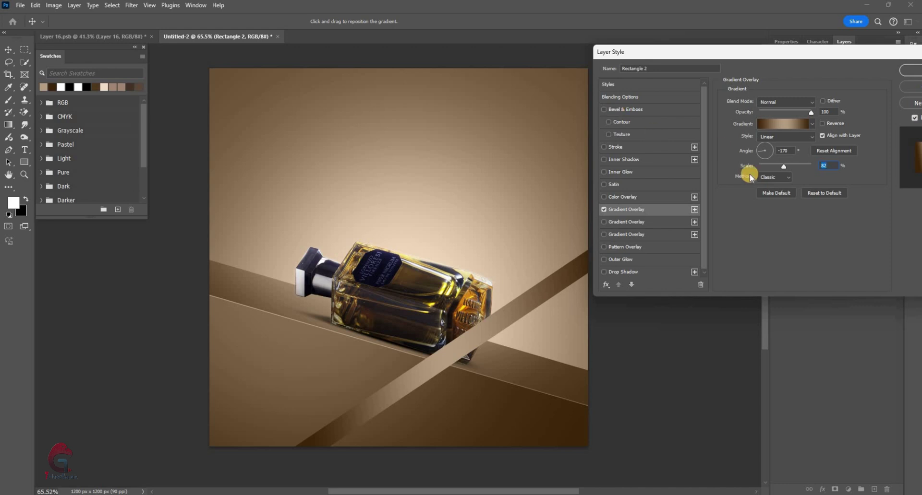
pyautogui.click(602, 286)
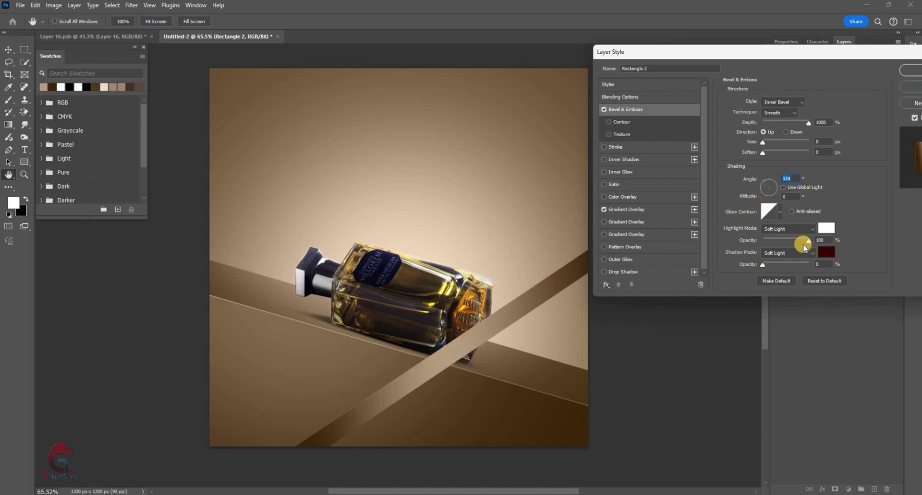
# Set bevel highlight mode to Normal; add a drop shadow at 56% opacity, 124 px distance, 29 px size.
pyautogui.click(799, 230)
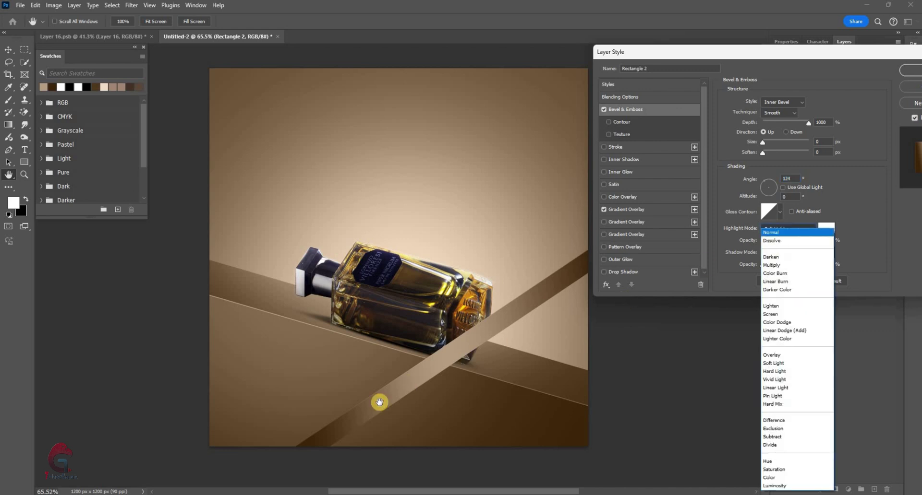
pyautogui.click(364, 408)
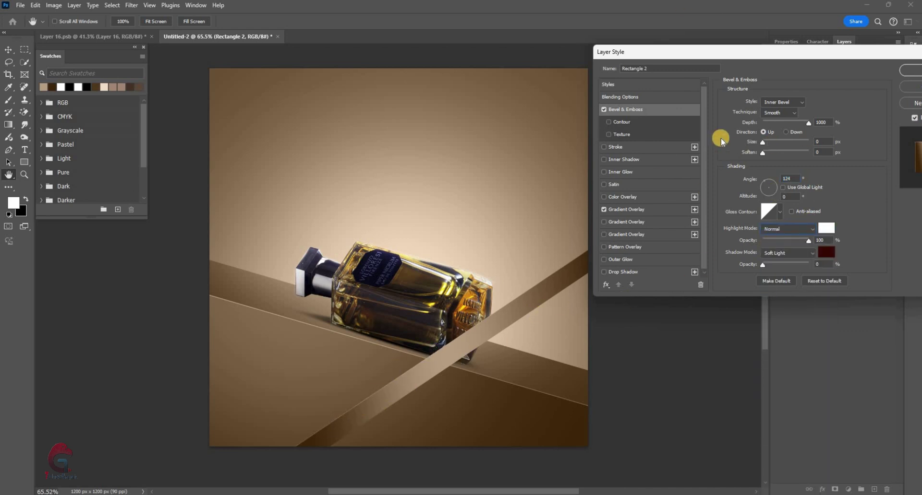
pyautogui.moveTo(645, 233); pyautogui.dragTo(627, 282)
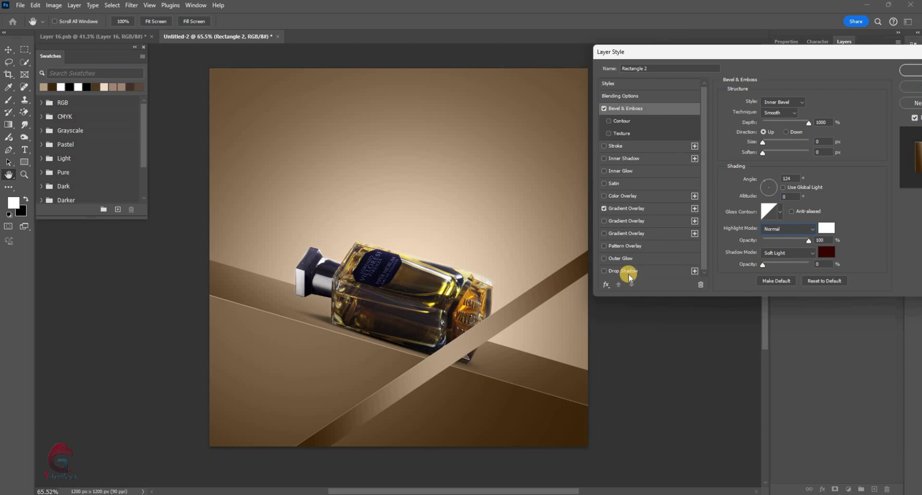
pyautogui.click(626, 272)
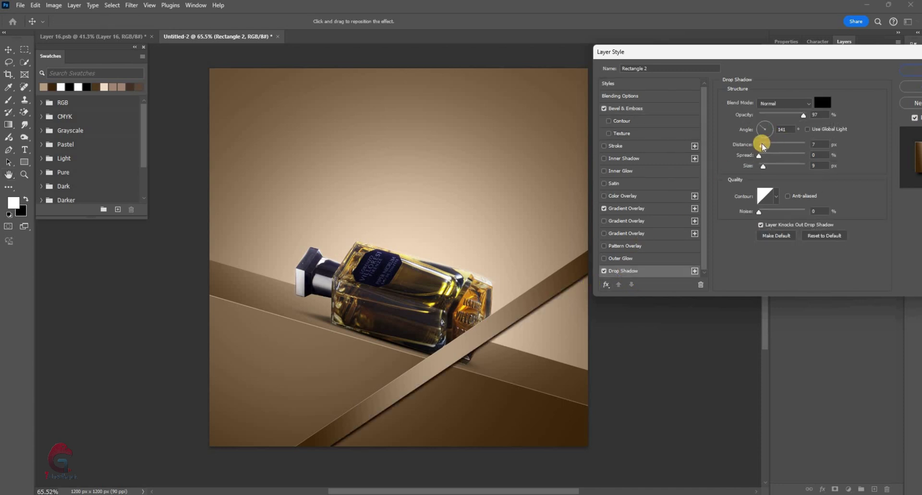
pyautogui.moveTo(793, 146); pyautogui.dragTo(770, 165)
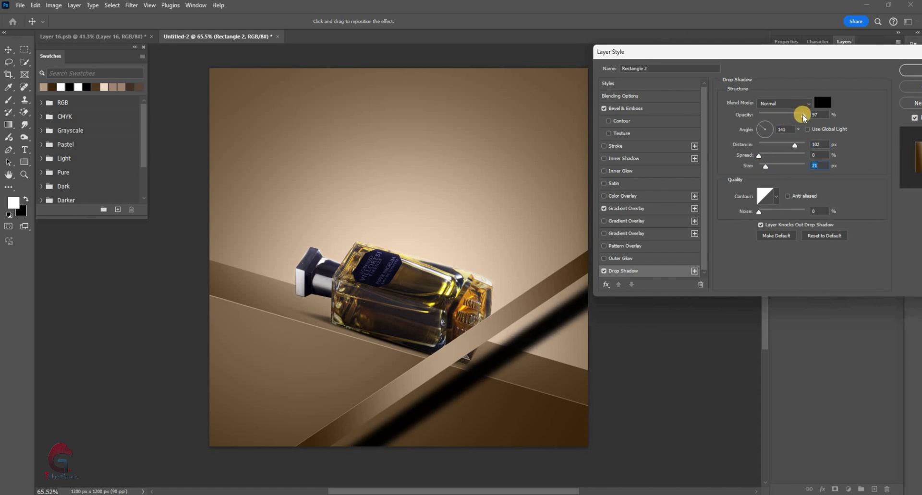
pyautogui.moveTo(787, 117); pyautogui.dragTo(785, 117)
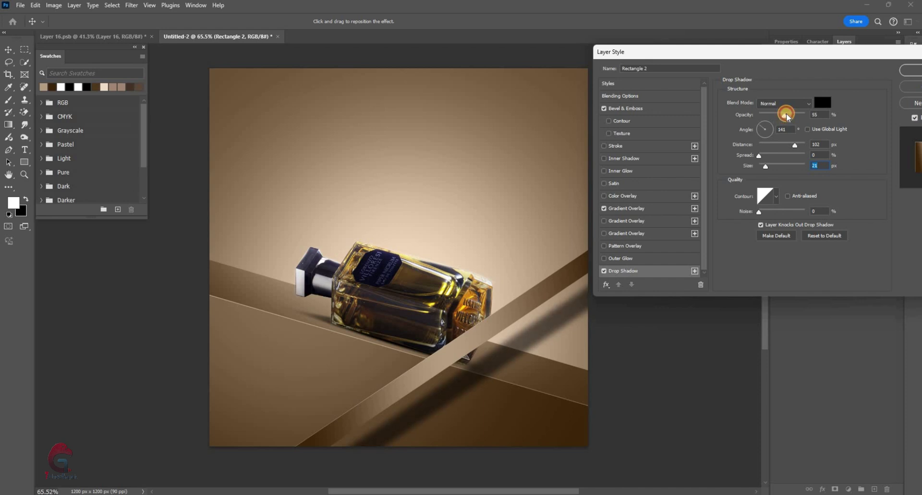
pyautogui.moveTo(795, 145); pyautogui.dragTo(795, 145)
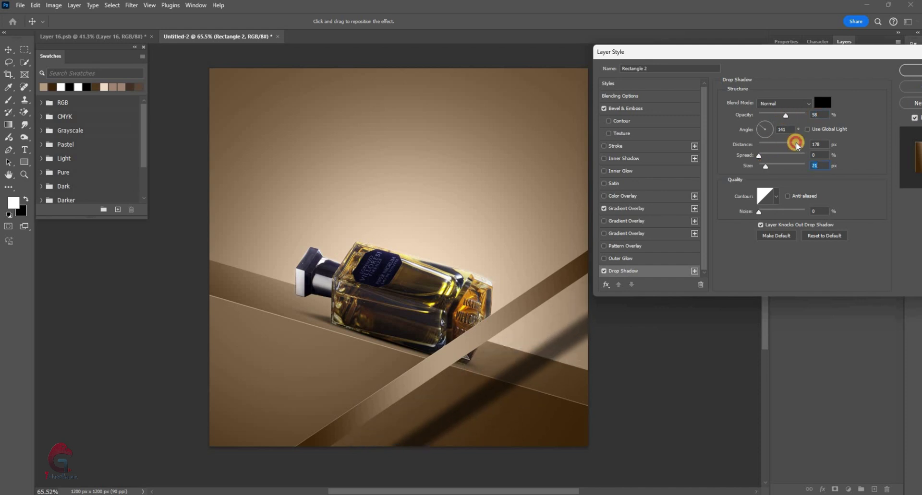
pyautogui.click(765, 166)
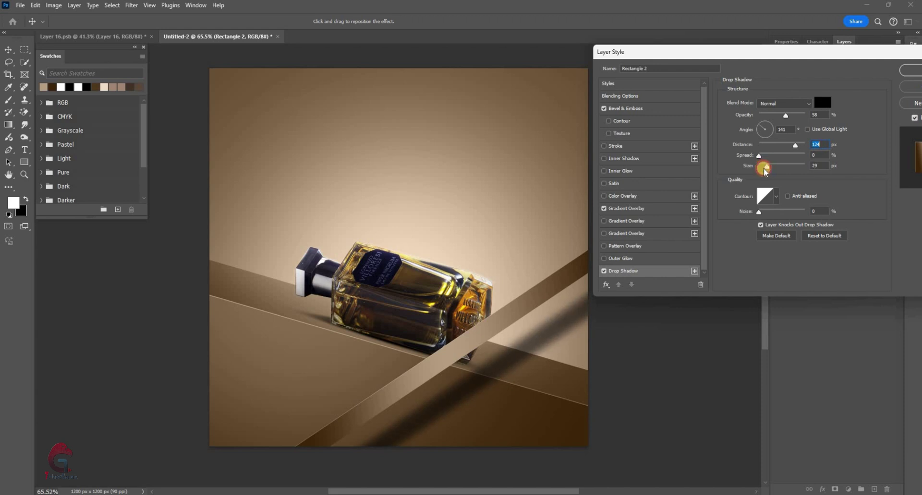
pyautogui.click(823, 102)
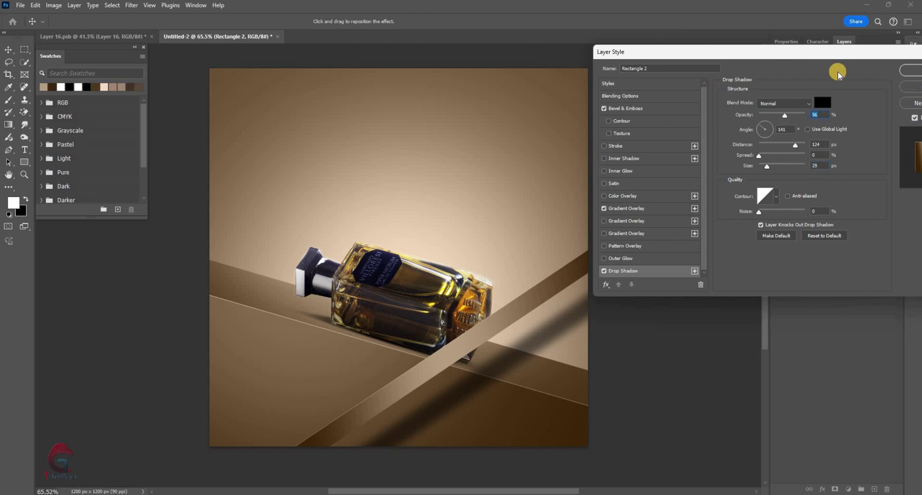
# Apply the layer style and Alt-drag a copy of the diagonal bar toward the upper left.
pyautogui.press('Return')
pyautogui.moveTo(493, 328); pyautogui.dragTo(497, 328)
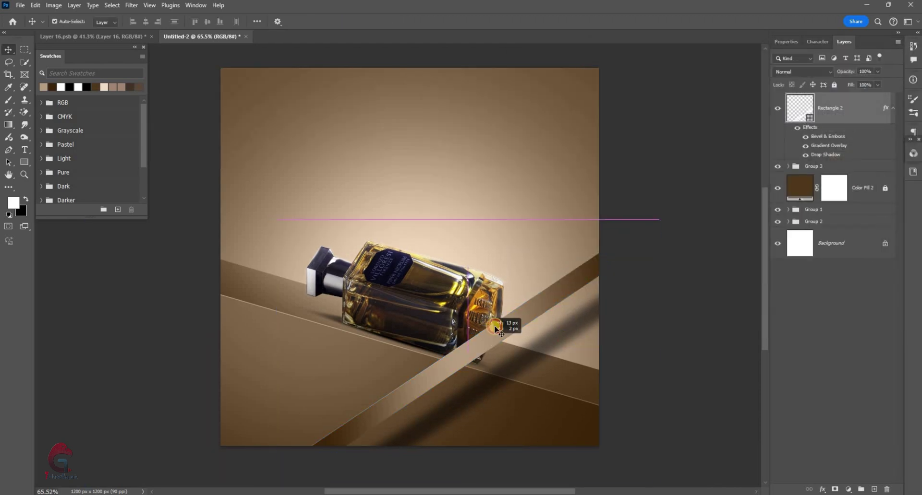
pyautogui.scroll(-1, 494, 345)
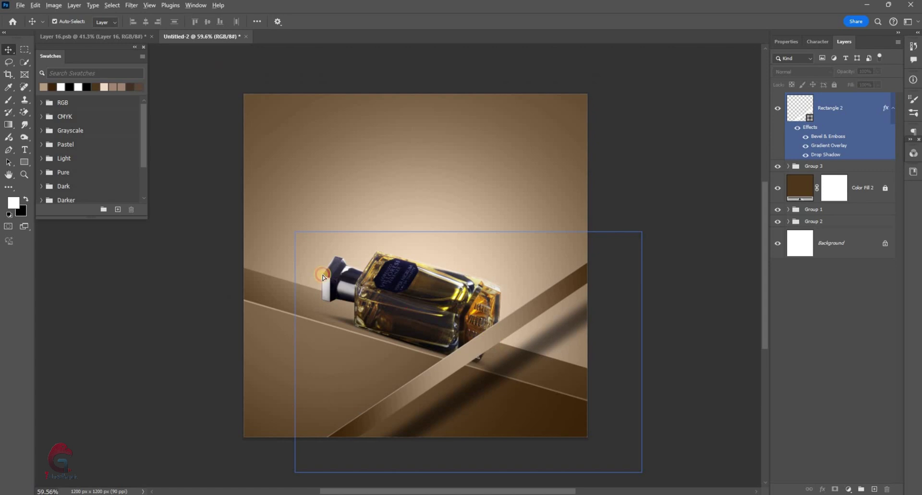
pyautogui.moveTo(323, 277); pyautogui.dragTo(357, 153)
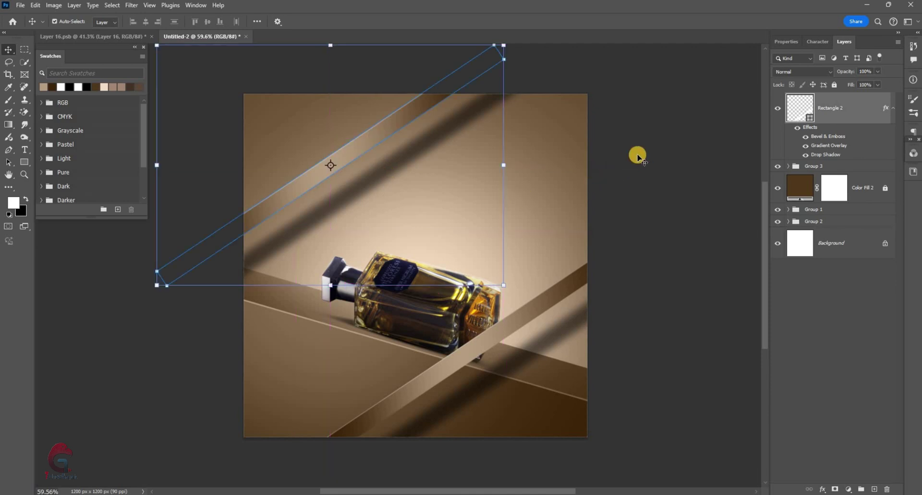
pyautogui.click(462, 239)
pyautogui.scroll(1, 459, 260)
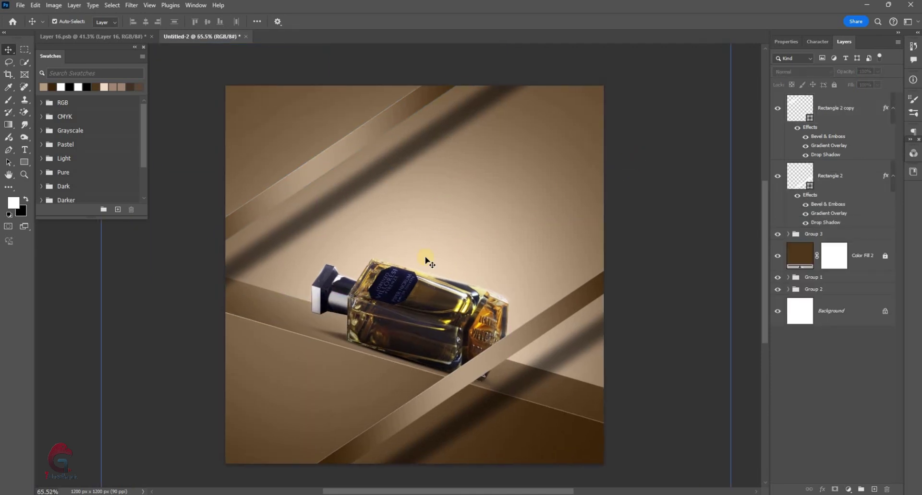
pyautogui.click(363, 211)
pyautogui.scroll(-1, 694, 121)
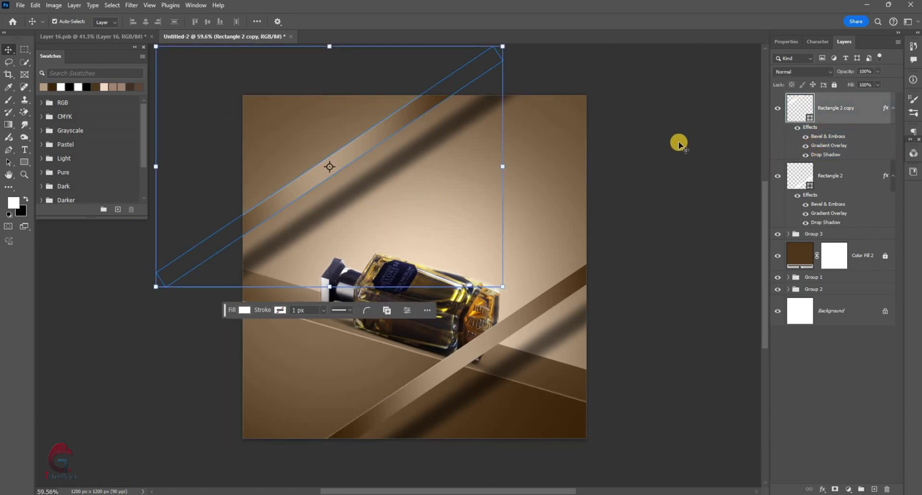
# Hide the Drop Shadow effect on the Rectangle 2 copy layer.
pyautogui.click(724, 138)
pyautogui.click(807, 157)
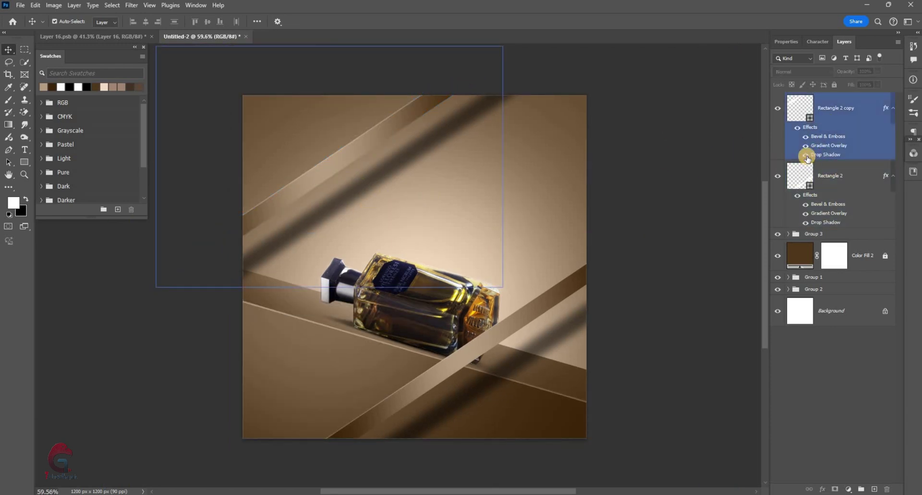
pyautogui.click(805, 154)
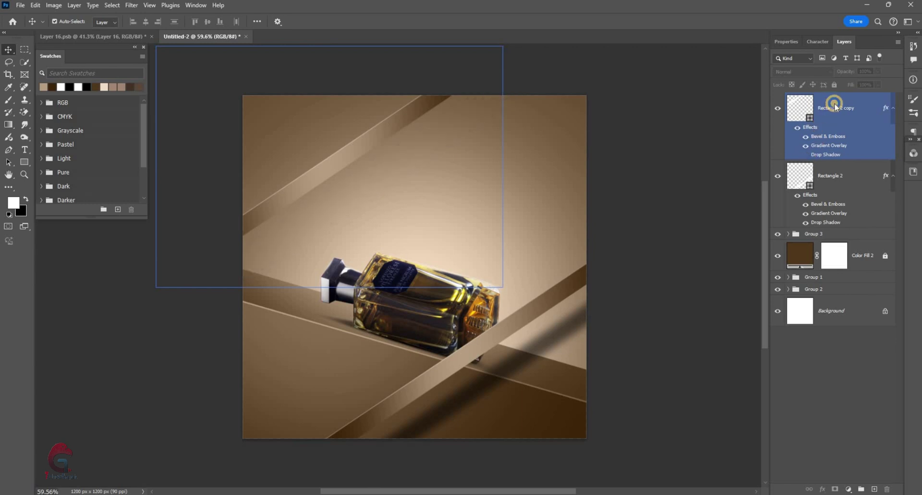
# Convert Rectangle 2 copy to a smart object, rotate it steeply and move it lower-left.
pyautogui.rightClick(835, 260)
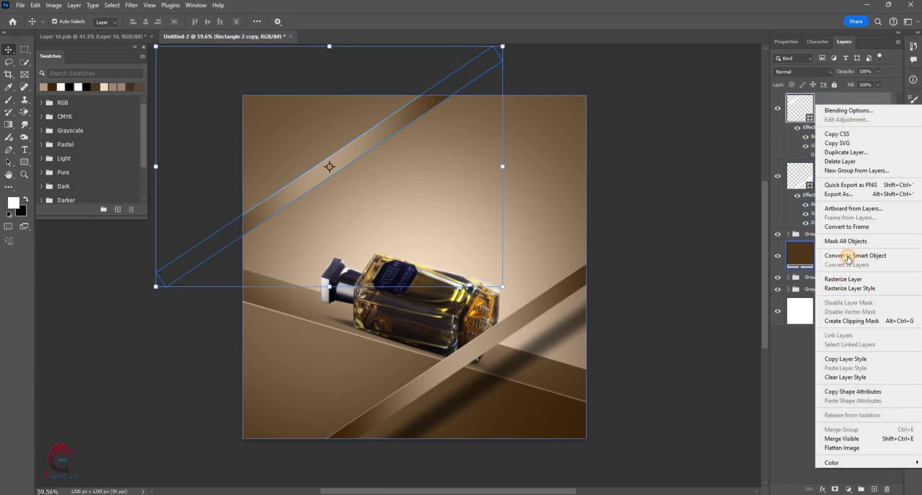
pyautogui.click(847, 256)
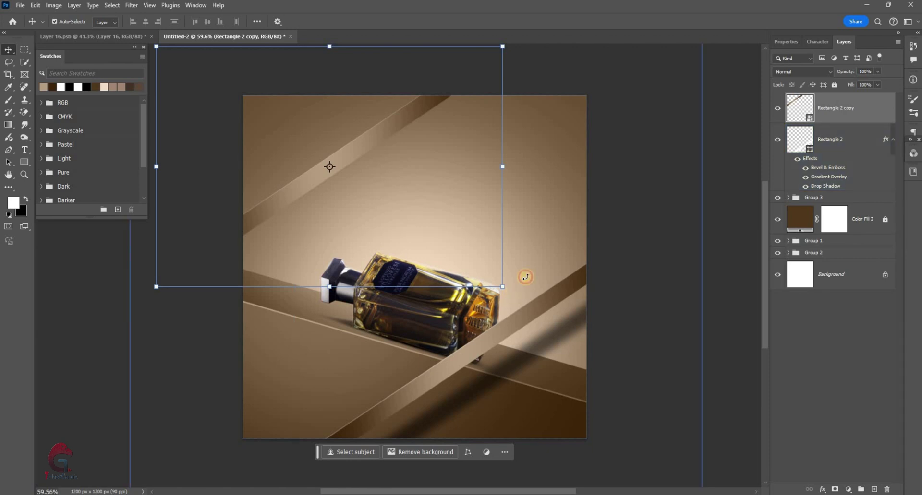
pyautogui.moveTo(525, 277)
pyautogui.mouseDown()
pyautogui.moveTo(541, 150)
pyautogui.moveTo(481, 251)
pyautogui.moveTo(530, 208)
pyautogui.moveTo(345, 165)
pyautogui.moveTo(339, 329)
pyautogui.moveTo(422, 442)
pyautogui.moveTo(416, 452)
pyautogui.moveTo(532, 276)
pyautogui.mouseUp()
pyautogui.moveTo(426, 356); pyautogui.dragTo(558, 302)
pyautogui.moveTo(384, 290)
pyautogui.mouseDown()
pyautogui.moveTo(390, 305)
pyautogui.moveTo(386, 286)
pyautogui.mouseUp()
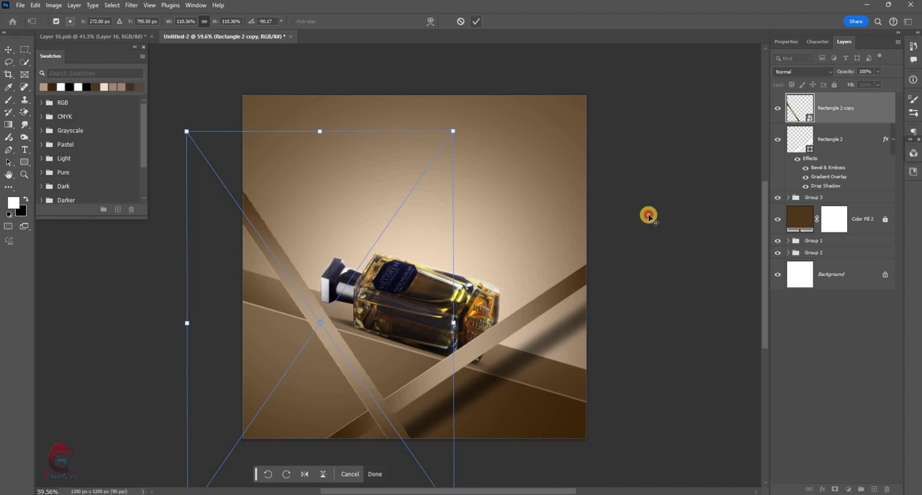
pyautogui.press('Return')
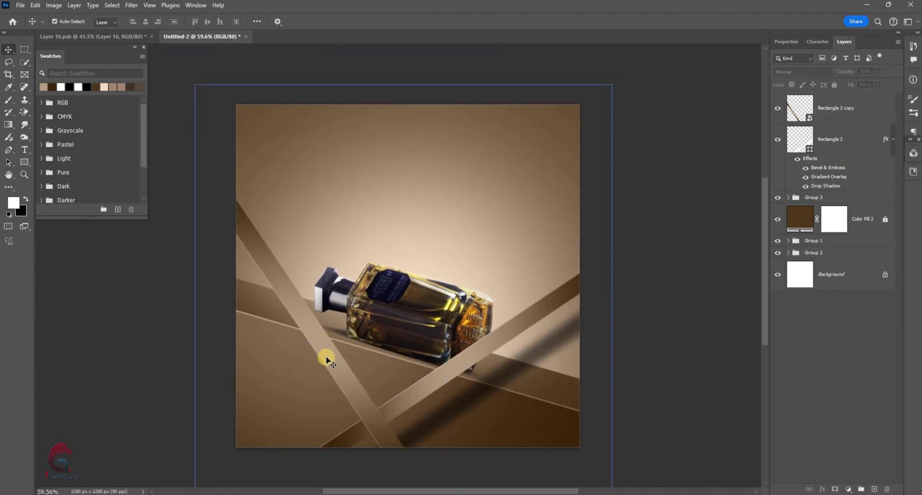
pyautogui.click(330, 363)
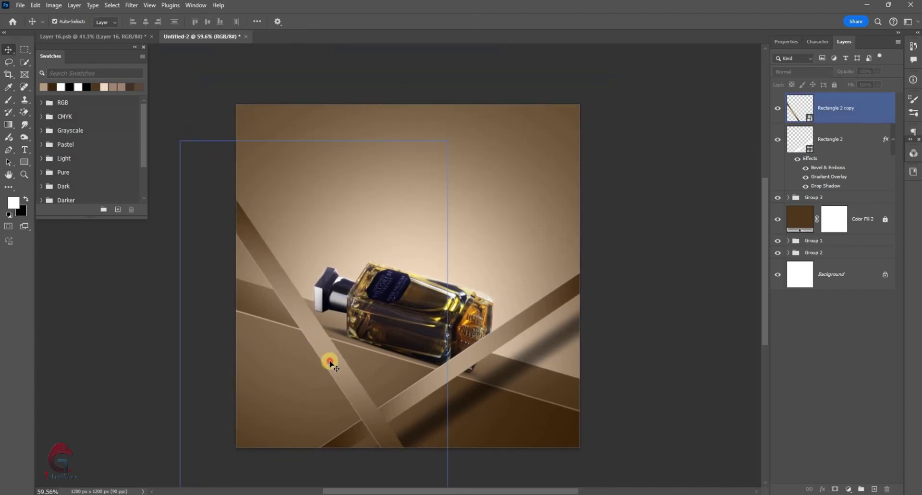
# Set Rectangle 2 copy's drop shadow angle to 51° in its layer style.
pyautogui.rightClick(816, 107)
pyautogui.press('Return')
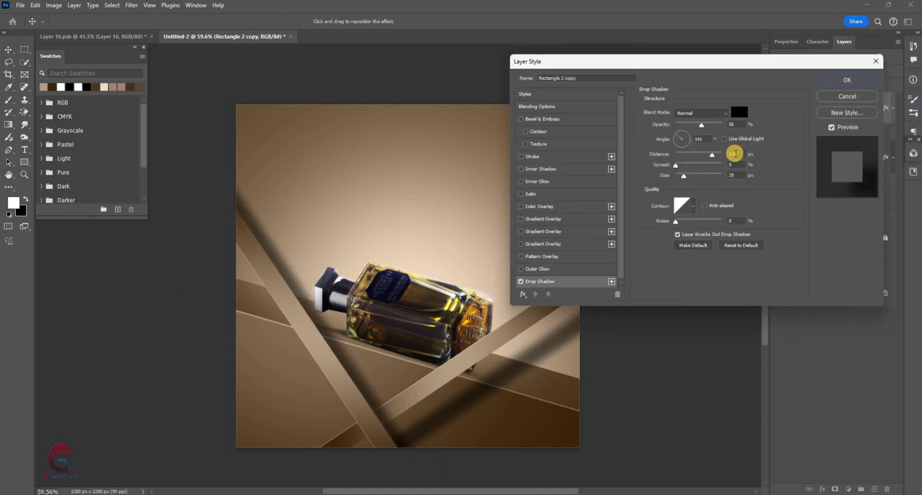
pyautogui.click(687, 138)
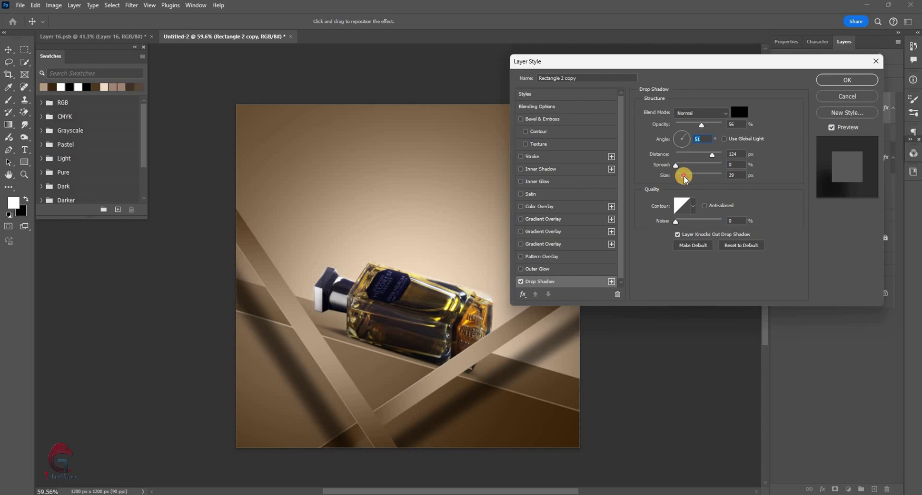
# Give Rectangle 2 copy a 56% drop shadow (51°, distance 124, size 32), reposition it, and duplicate it upward.
pyautogui.click(847, 80)
pyautogui.click(421, 372)
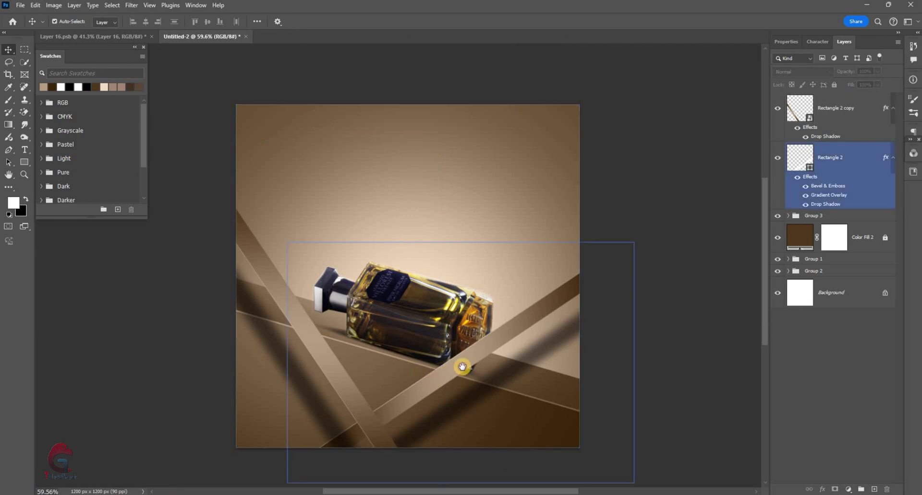
pyautogui.moveTo(371, 401); pyautogui.dragTo(388, 407)
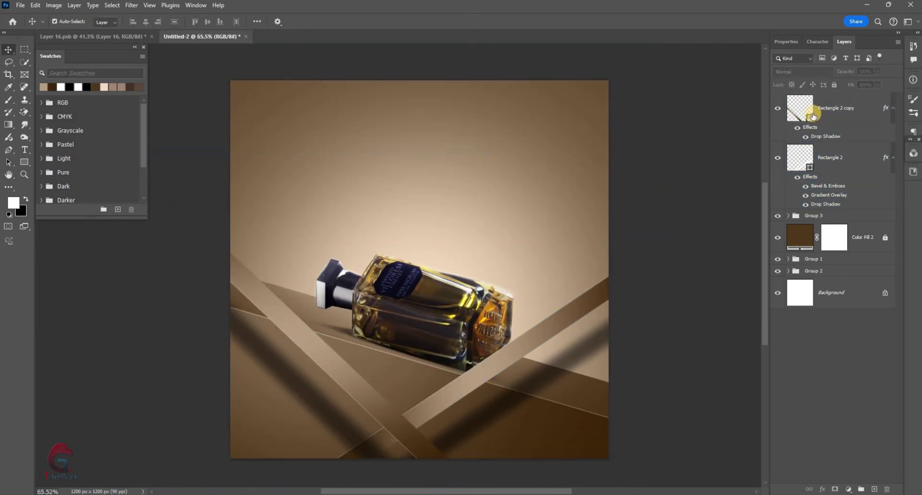
pyautogui.click(832, 105)
pyautogui.moveTo(388, 290)
pyautogui.mouseDown()
pyautogui.moveTo(313, 393)
pyautogui.moveTo(443, 216)
pyautogui.mouseUp()
# Rotate and move Rectangle 2 copy 2 diagonally across the upper-right corner.
pyautogui.hotkey('ctrl', 't')
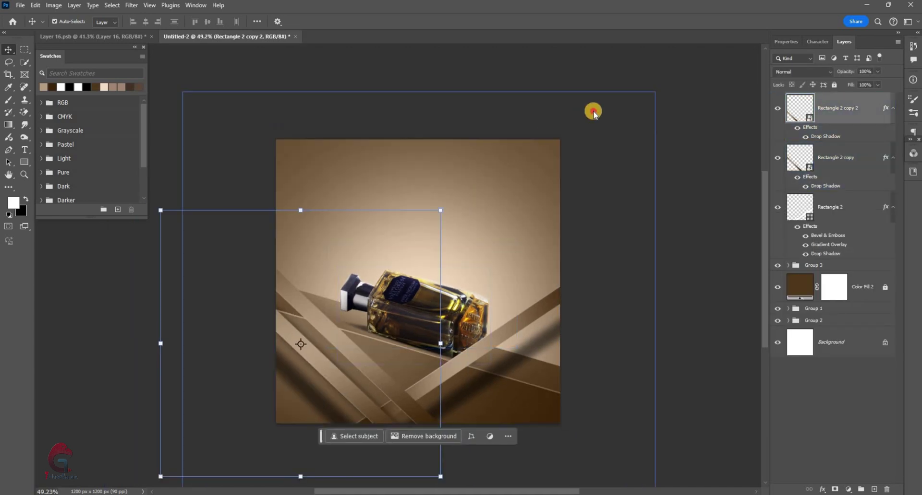
pyautogui.moveTo(593, 109)
pyautogui.mouseDown()
pyautogui.moveTo(388, 177)
pyautogui.moveTo(582, 52)
pyautogui.moveTo(584, 160)
pyautogui.moveTo(549, 124)
pyautogui.moveTo(438, 112)
pyautogui.moveTo(526, 189)
pyautogui.mouseUp()
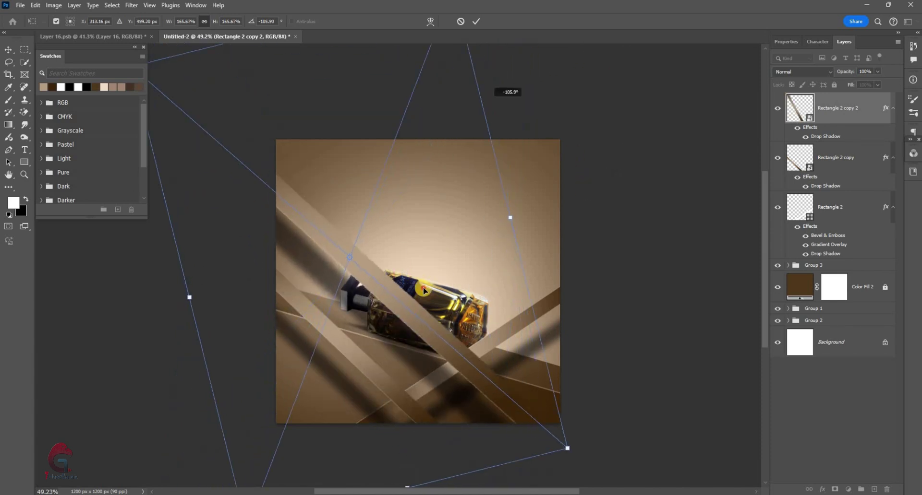
pyautogui.moveTo(428, 285); pyautogui.dragTo(545, 183)
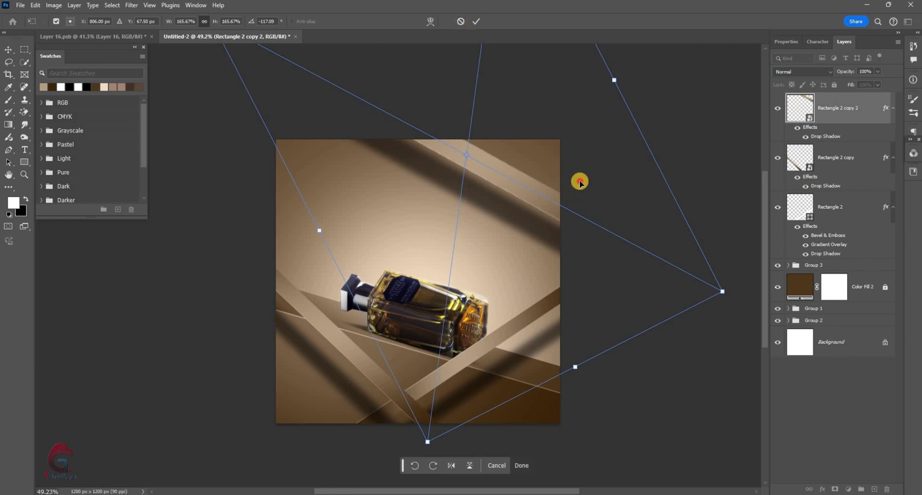
pyautogui.press('Return')
# Hide the drop shadow on Rectangle 2 copy 2.
pyautogui.scroll(2, 611, 200)
pyautogui.click(802, 128)
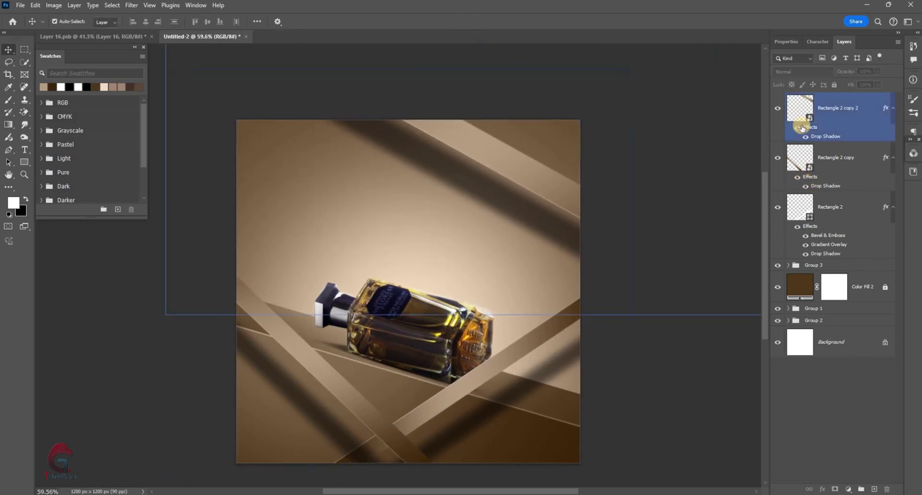
pyautogui.click(805, 136)
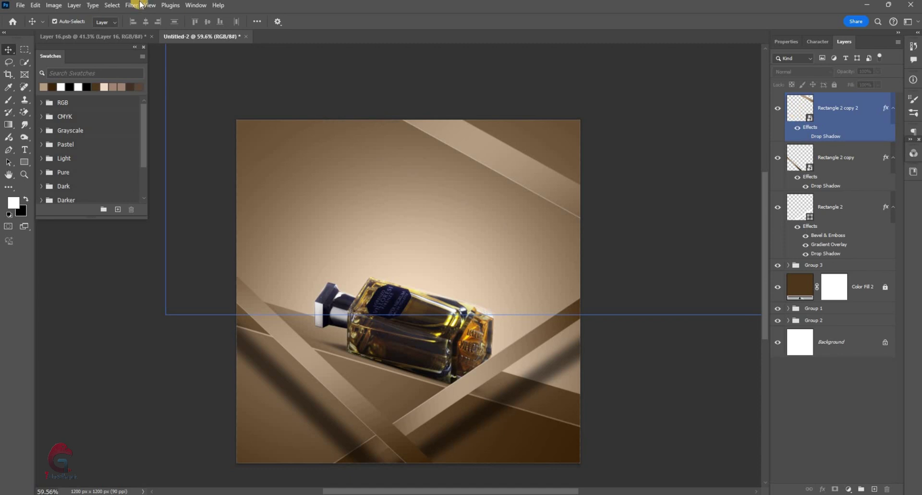
# Apply a 9.8 px Gaussian Blur to the top strip and reposition it.
pyautogui.hotkey('alt', 't')
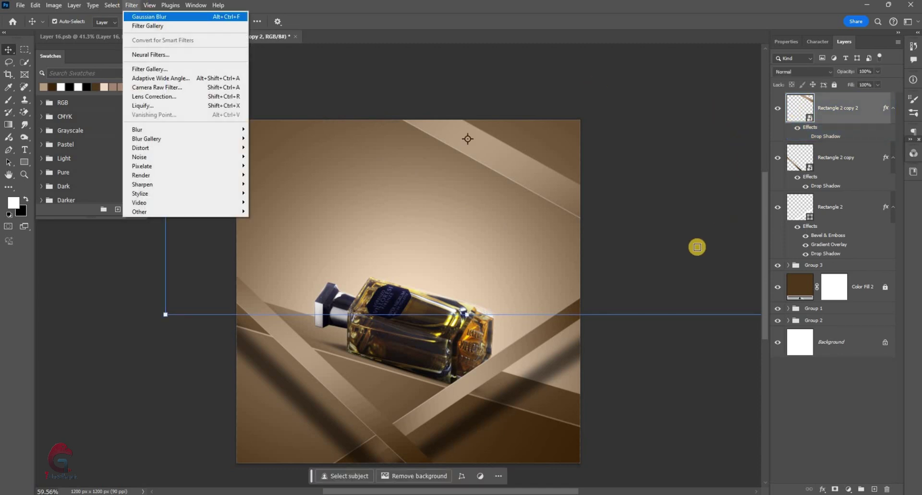
pyautogui.press('Return')
pyautogui.moveTo(786, 226); pyautogui.dragTo(777, 227)
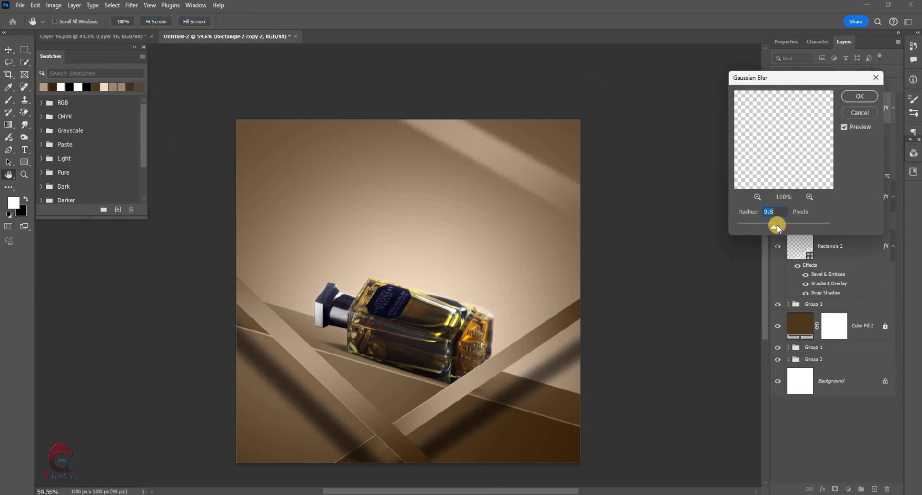
pyautogui.press('Return')
pyautogui.press('v')
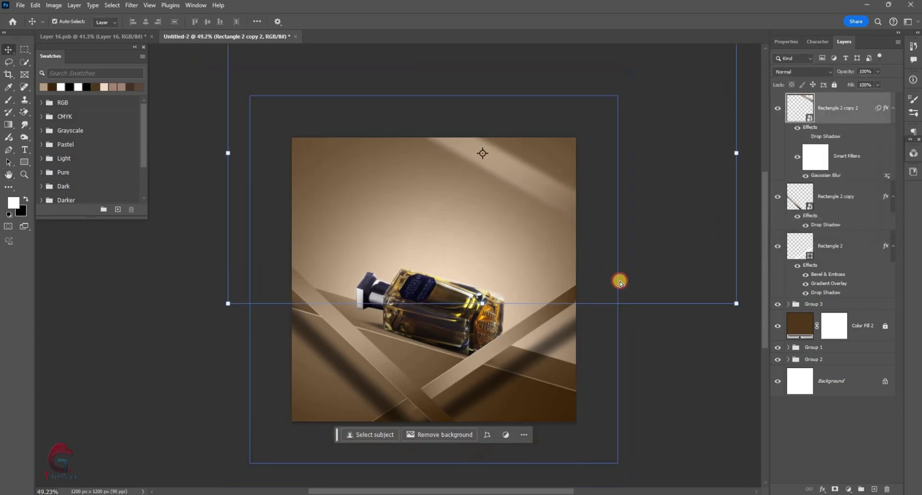
pyautogui.moveTo(617, 278)
pyautogui.mouseDown()
pyautogui.moveTo(642, 250)
pyautogui.moveTo(637, 243)
pyautogui.moveTo(641, 254)
pyautogui.mouseUp()
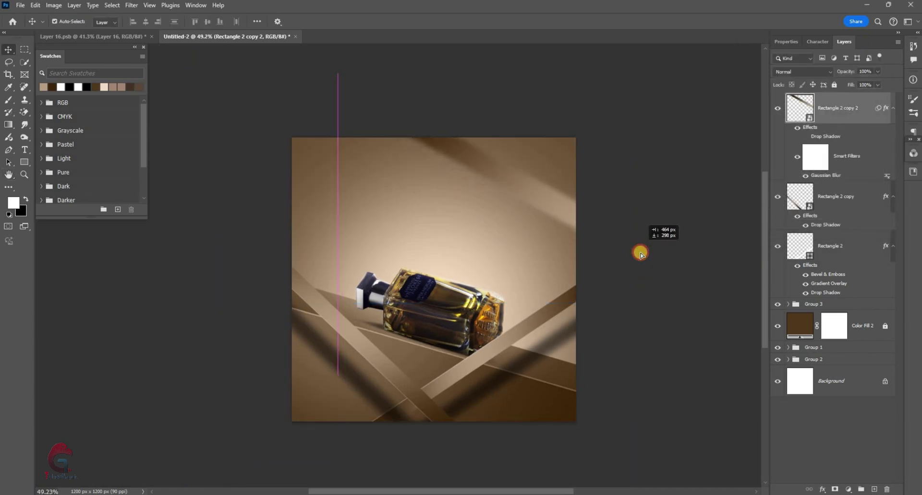
pyautogui.moveTo(566, 217); pyautogui.dragTo(566, 217)
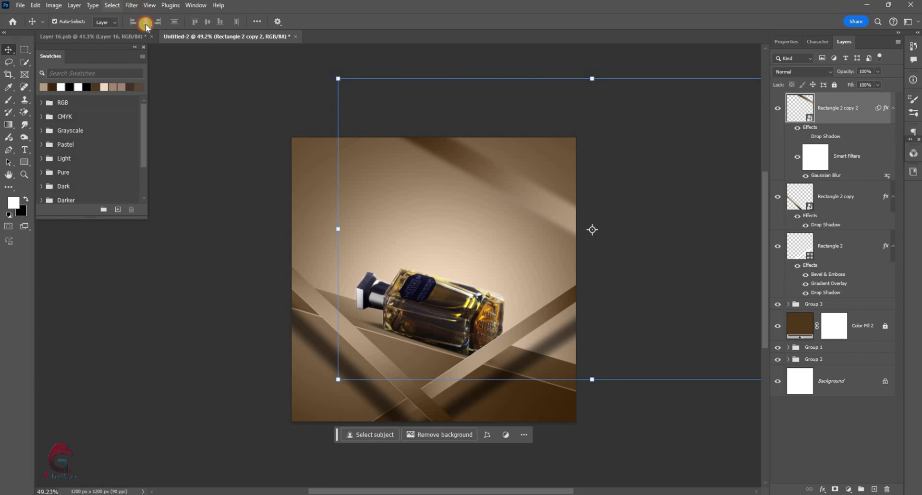
# Add a Motion Blur at 51° and 33 px to the top strip.
pyautogui.click(131, 5)
pyautogui.moveTo(184, 130)
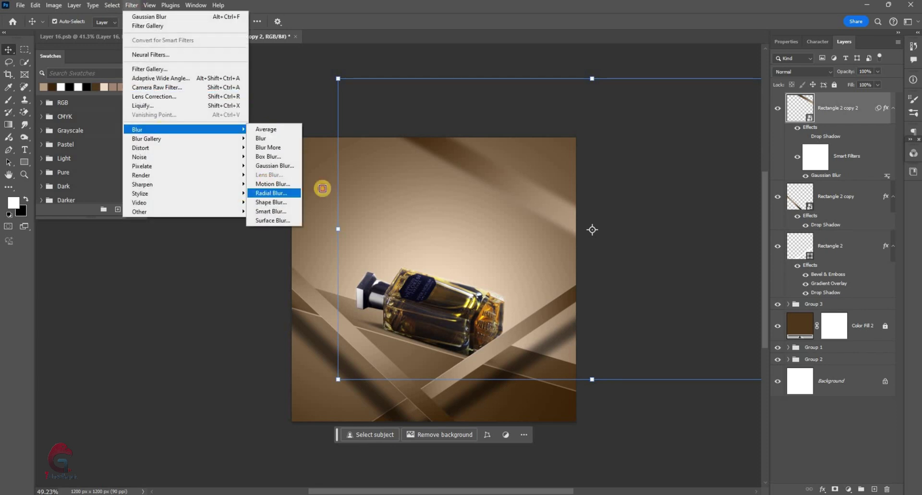
pyautogui.press('Up')
pyautogui.press('Return')
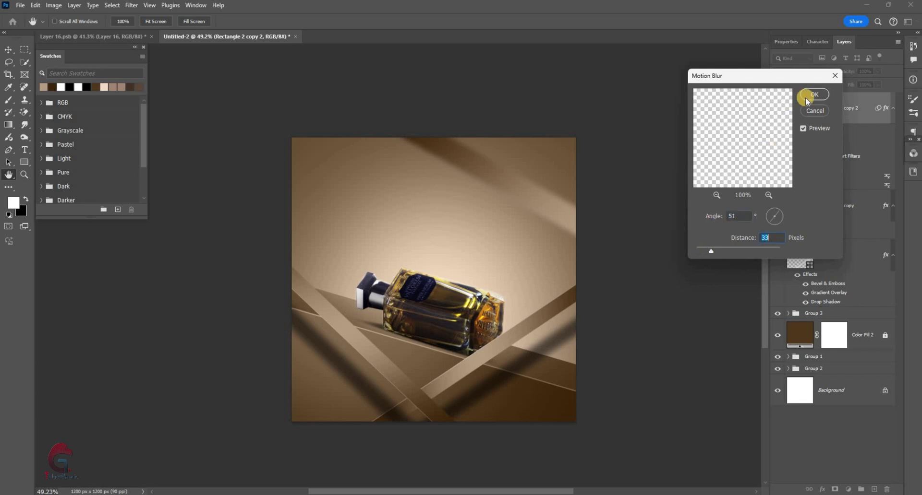
pyautogui.press('Return')
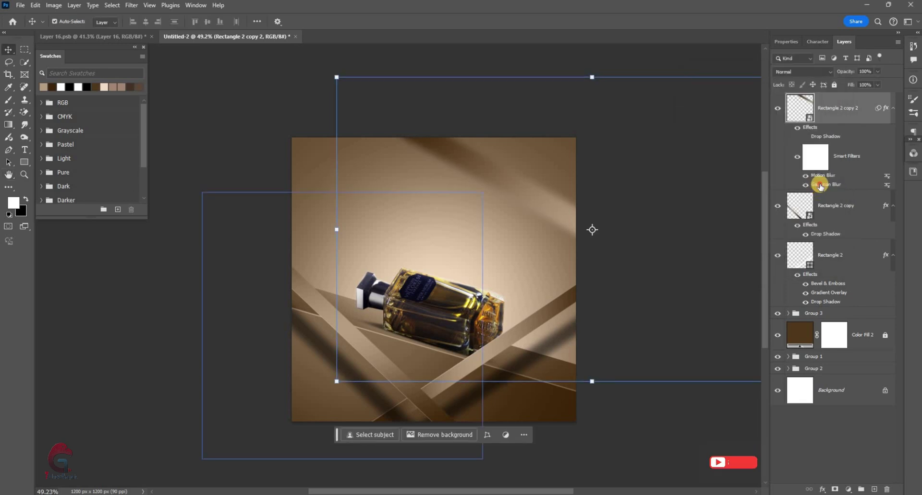
# Reduce the Gaussian Blur smart filter radius to 4.9 px.
pyautogui.press('Return')
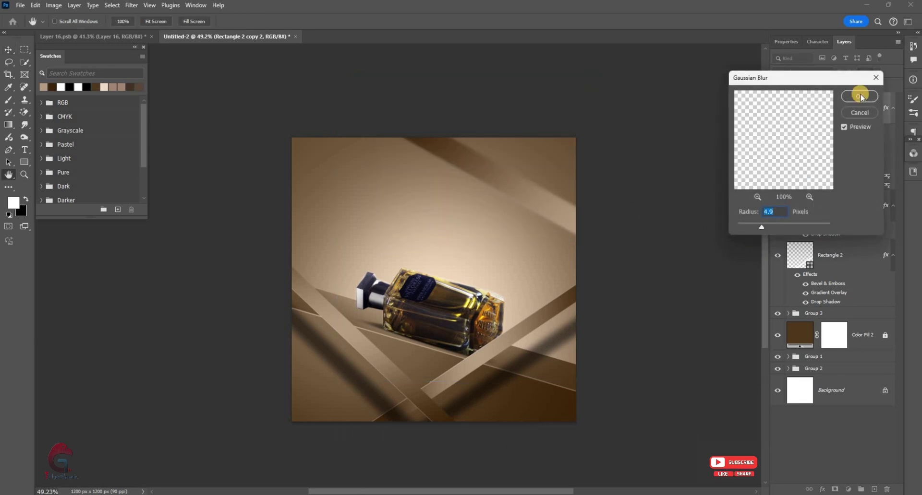
pyautogui.press('Return')
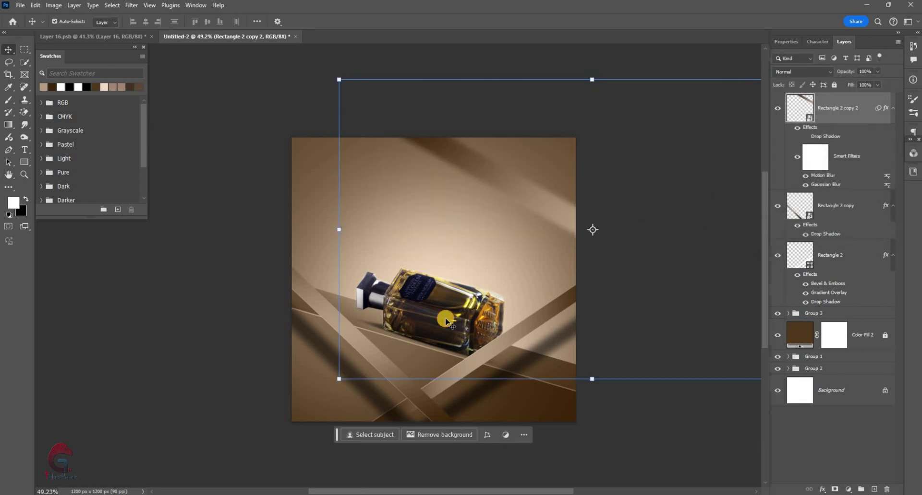
pyautogui.press('Return')
pyautogui.scroll(1, 446, 374)
# Shift Rectangle 2 and Rectangle 2 copy into new positions under the bottle, then deselect.
pyautogui.scroll(1, 556, 319)
pyautogui.moveTo(557, 321); pyautogui.dragTo(561, 338)
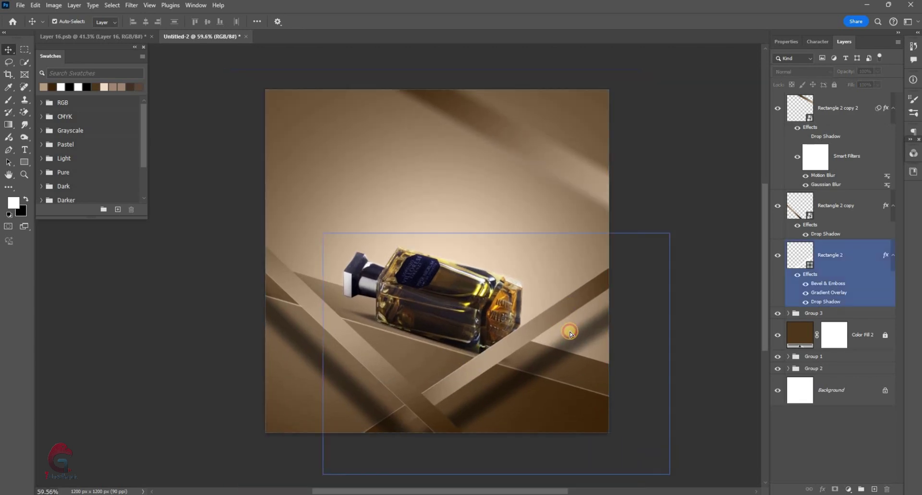
pyautogui.moveTo(368, 363); pyautogui.dragTo(354, 366)
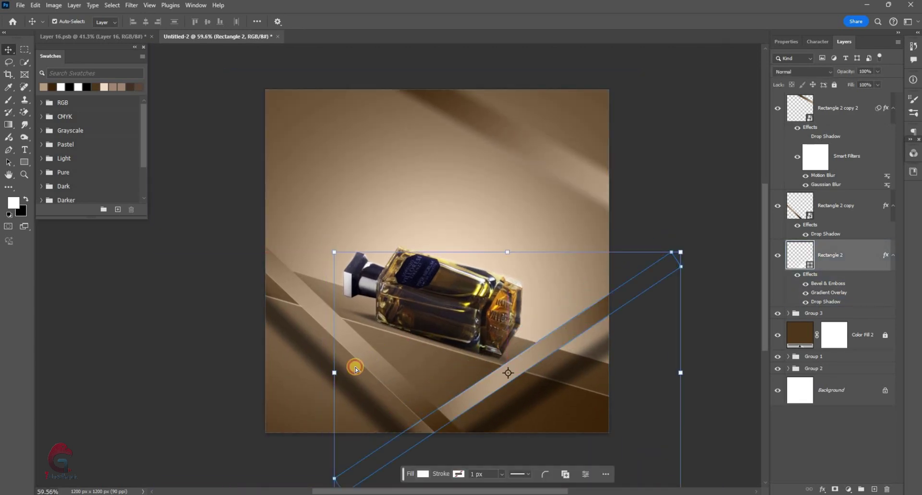
pyautogui.click(354, 367)
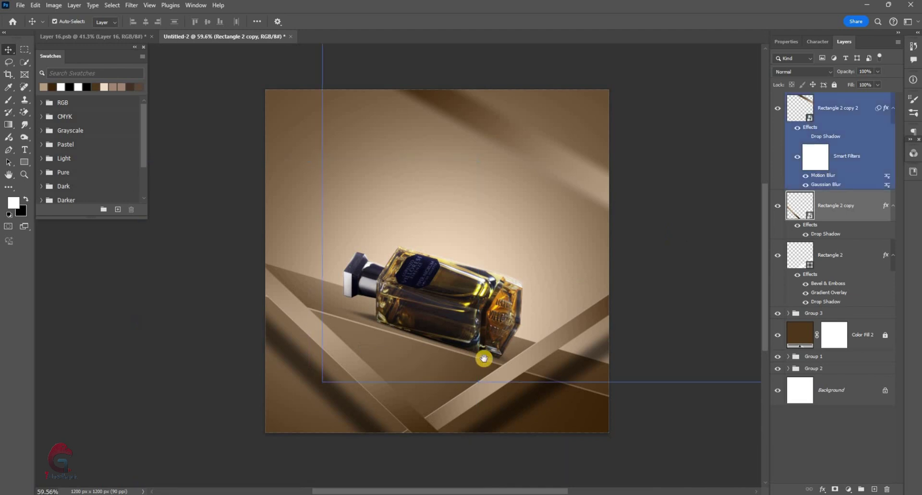
pyautogui.click(483, 356)
pyautogui.scroll(1, 539, 333)
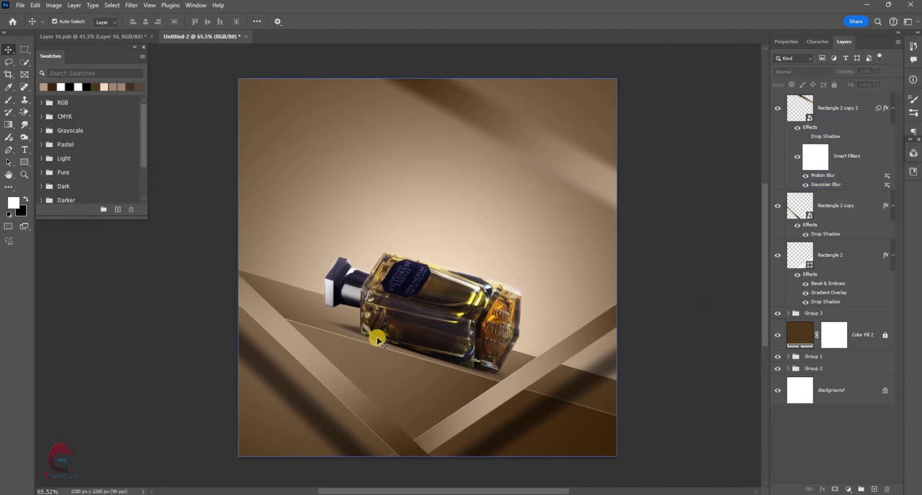
pyautogui.scroll(1, 279, 293)
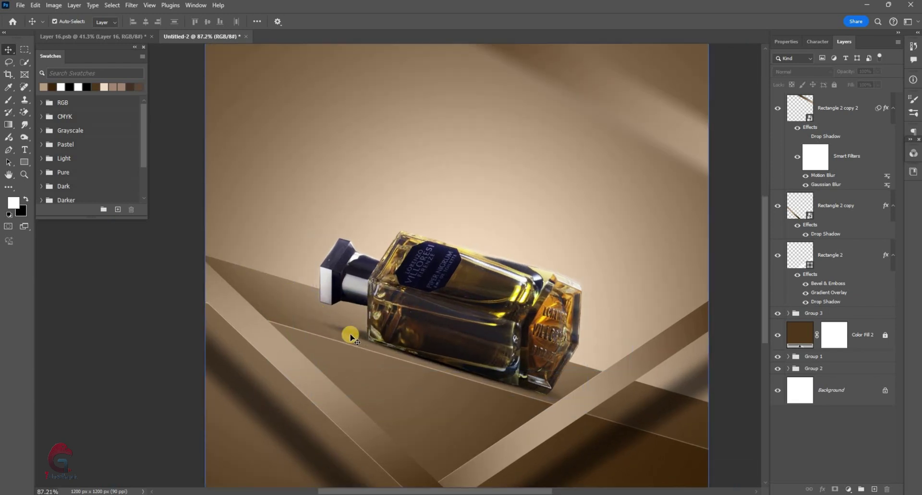
pyautogui.scroll(1, 301, 301)
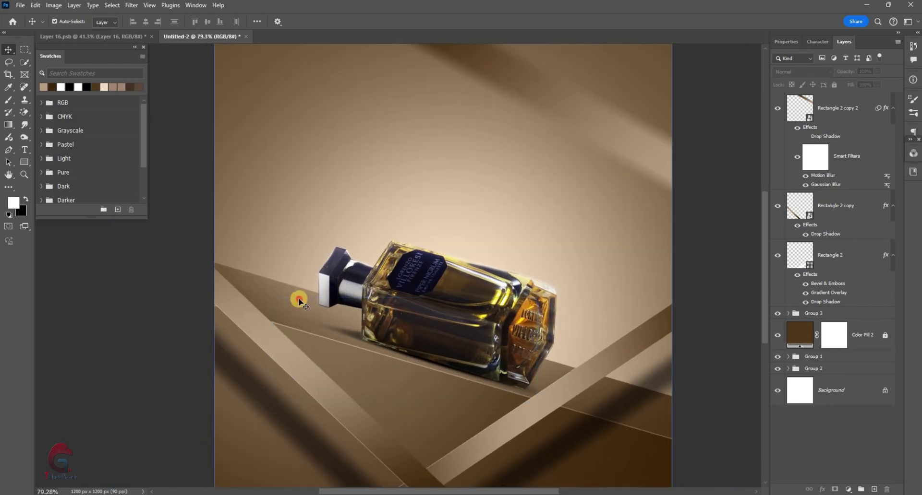
# Duplicate Layer 2 and add a new Layer 9 clipped to the strip below.
pyautogui.click(788, 356)
pyautogui.moveTo(845, 421); pyautogui.dragTo(875, 489)
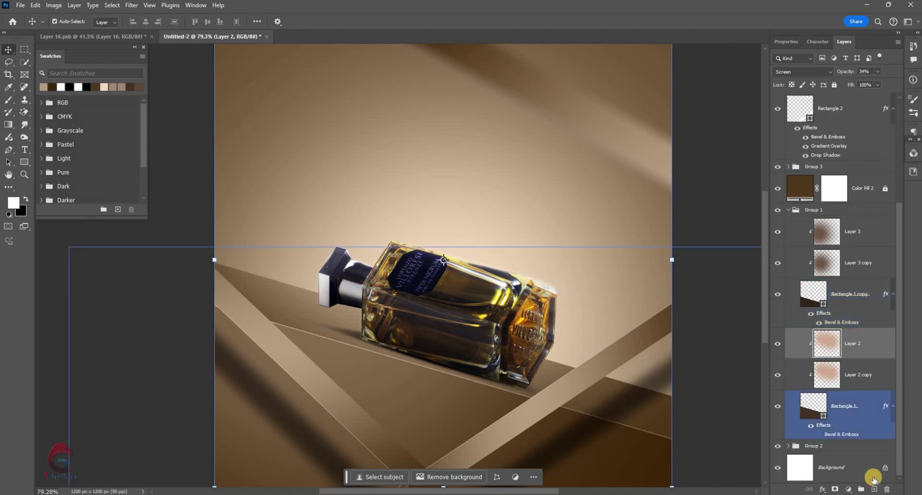
pyautogui.hotkey('ctrl', 'shift', 'alt', 'n')
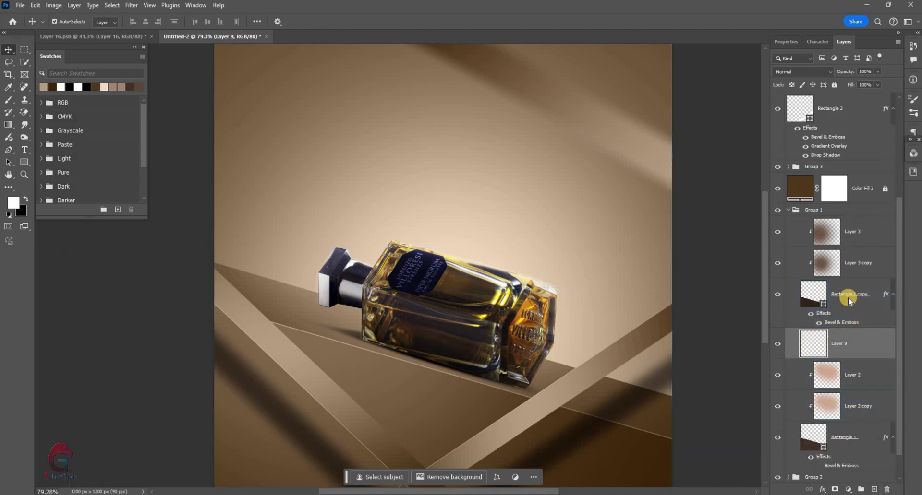
pyautogui.rightClick(848, 298)
pyautogui.click(848, 298)
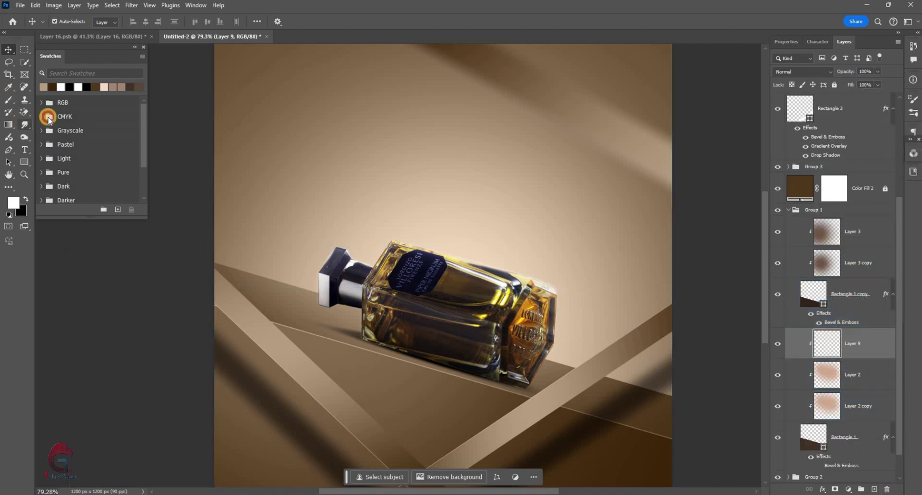
# Paint a soft beige glow on Layer 9 with a 142 px brush.
pyautogui.press('b')
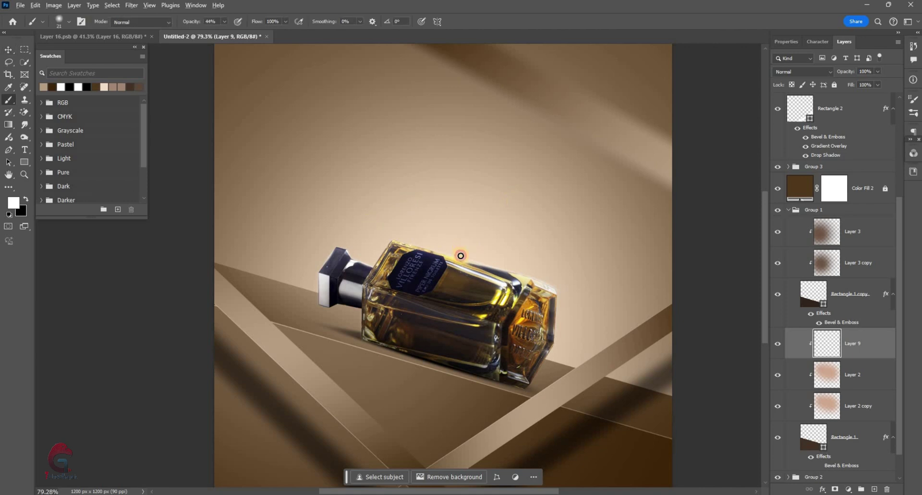
pyautogui.scroll(2, 245, 243)
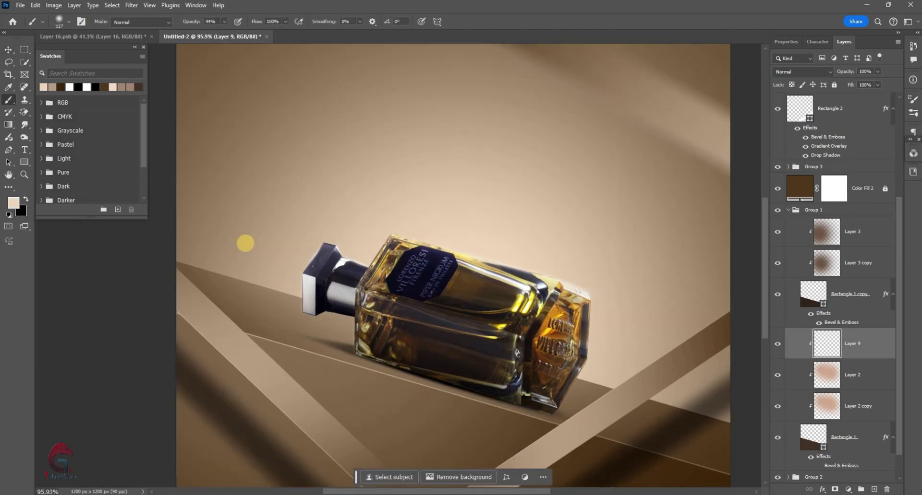
pyautogui.scroll(2, 359, 282)
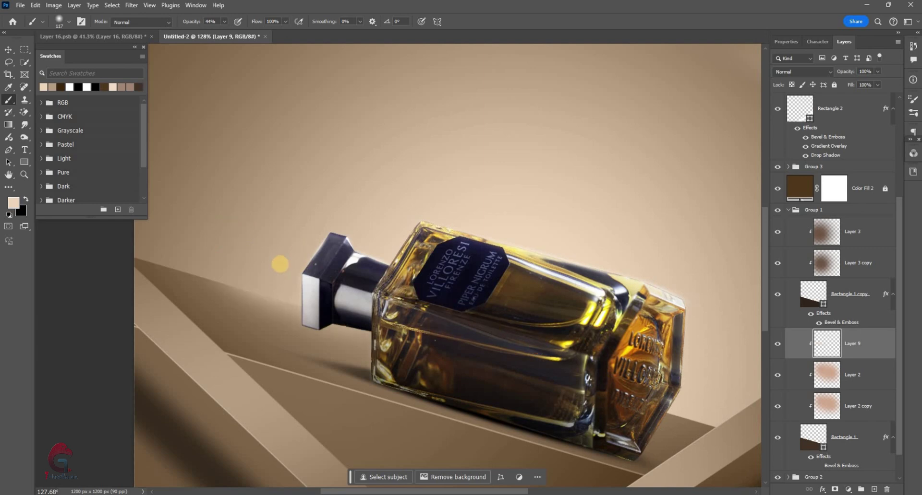
pyautogui.scroll(-3, 265, 243)
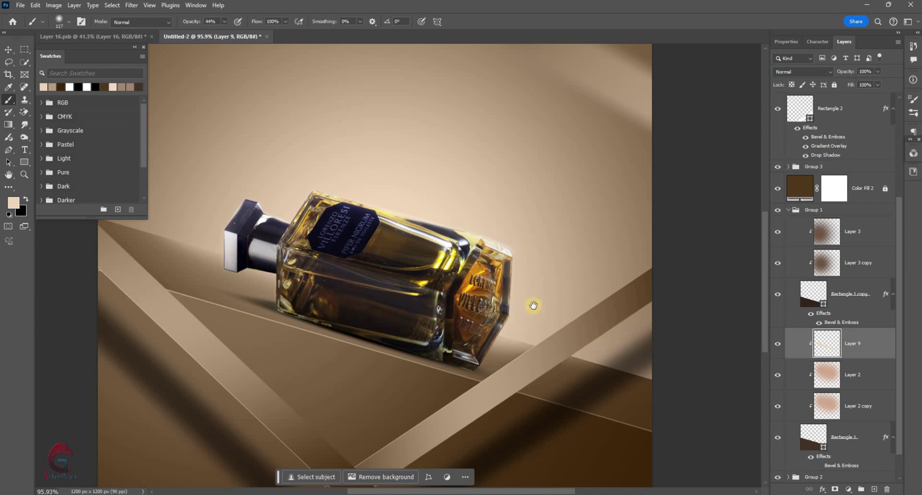
pyautogui.scroll(-2, 562, 317)
pyautogui.moveTo(588, 295); pyautogui.dragTo(622, 299)
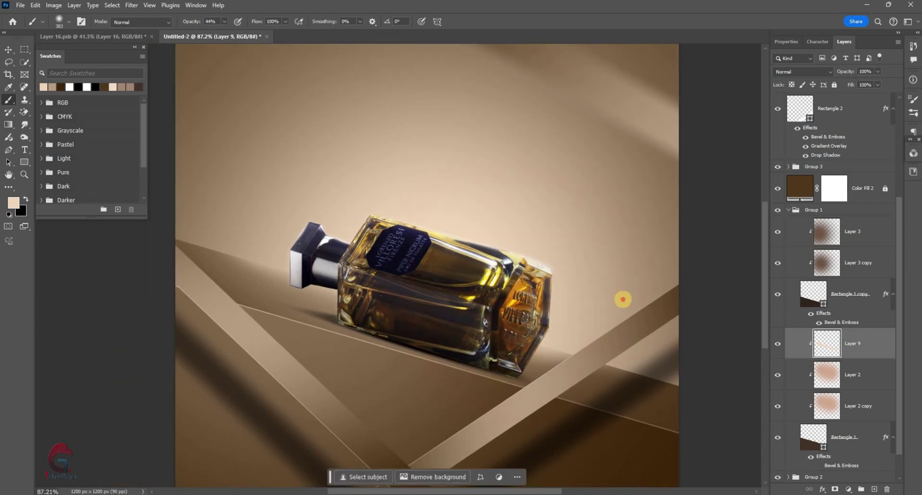
pyautogui.click(274, 215)
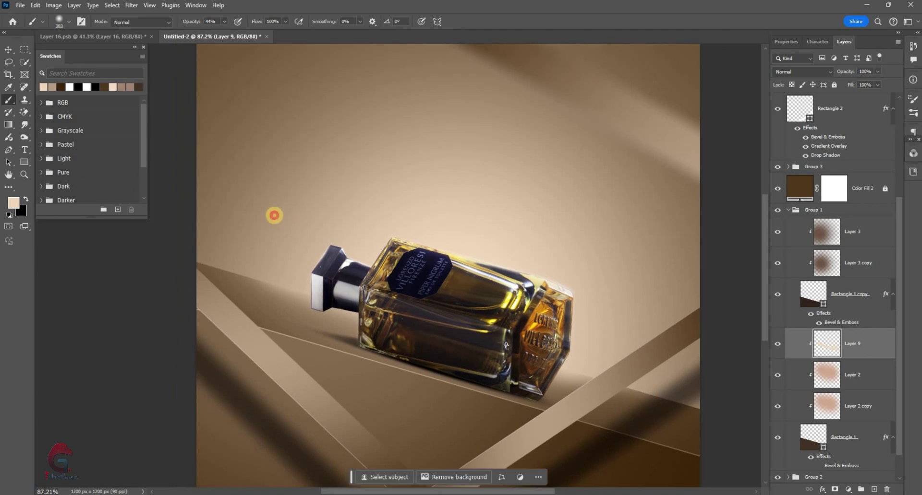
# Fit the canvas in view and set Layer 9 to Overlay blending.
pyautogui.press('v')
pyautogui.hotkey('ctrl', '0')
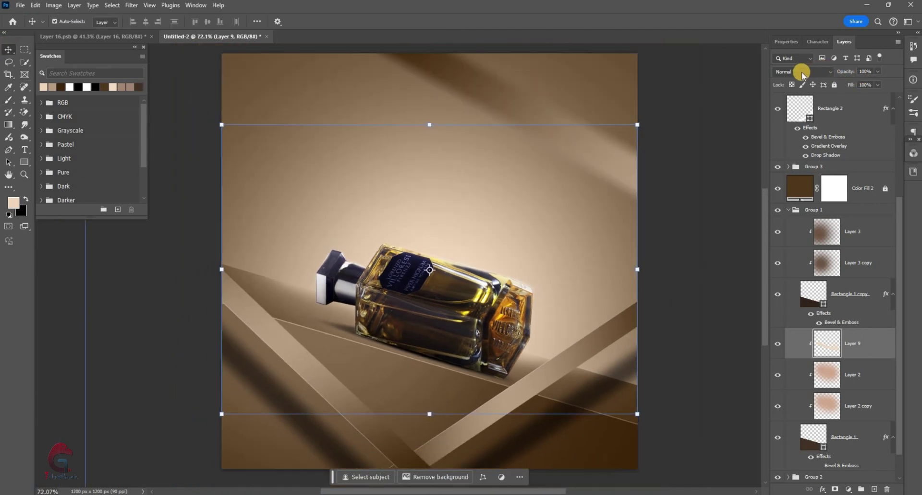
pyautogui.click(799, 72)
pyautogui.click(787, 203)
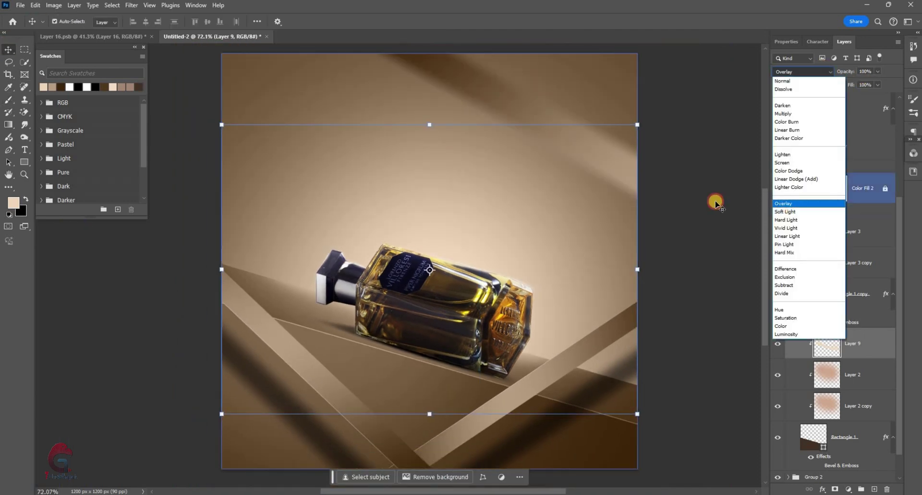
pyautogui.click(555, 298)
# Scale the Layer 9 glow slightly larger and commit the transform.
pyautogui.scroll(-3, 540, 376)
pyautogui.scroll(2, 540, 376)
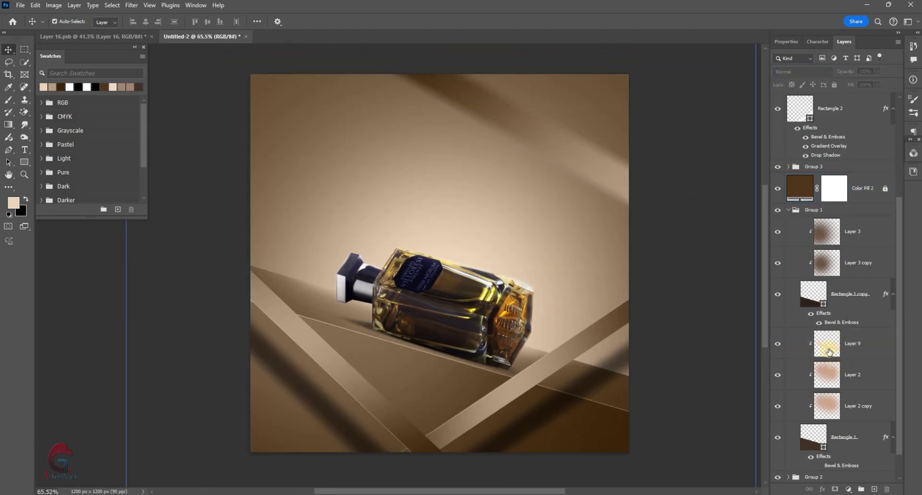
pyautogui.click(498, 374)
pyautogui.click(442, 403)
pyautogui.moveTo(442, 404); pyautogui.dragTo(439, 412)
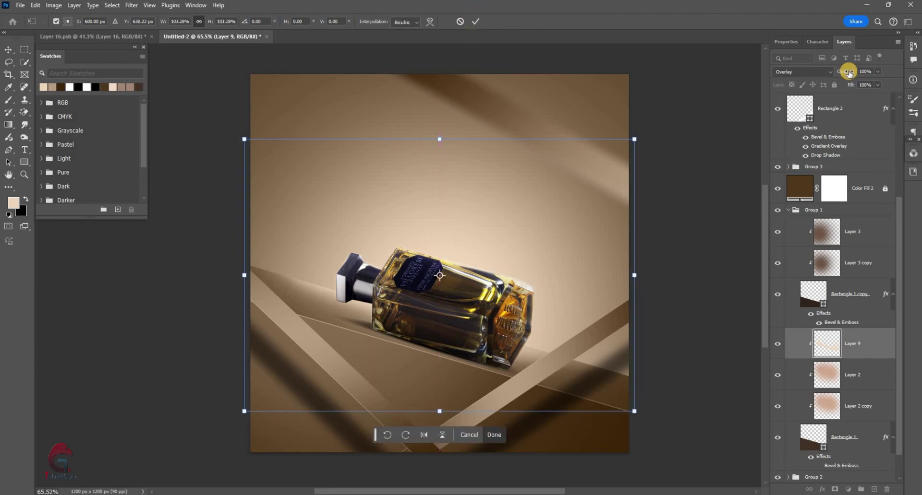
pyautogui.click(848, 72)
# Set Layer 9 opacity to 65%.
pyautogui.moveTo(832, 75); pyautogui.dragTo(833, 76)
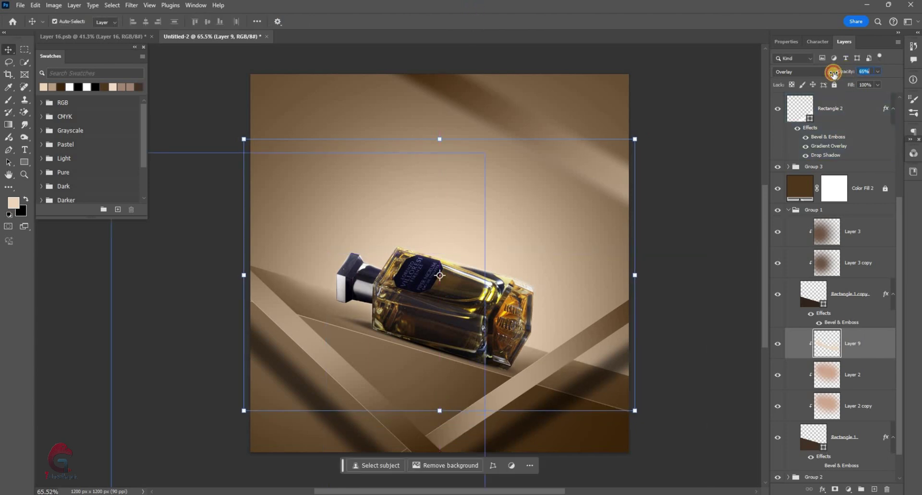
pyautogui.click(608, 164)
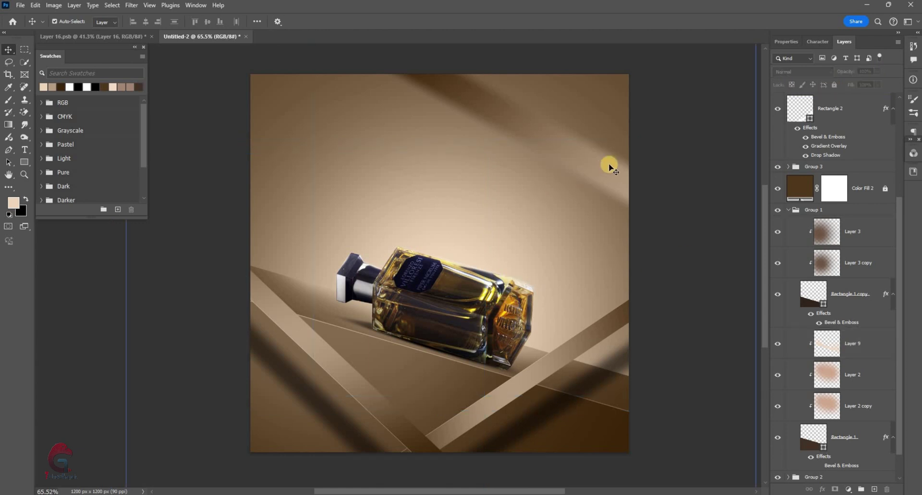
pyautogui.scroll(-1, 605, 178)
# Rotate and shift the blurred shadow strip into place.
pyautogui.click(600, 199)
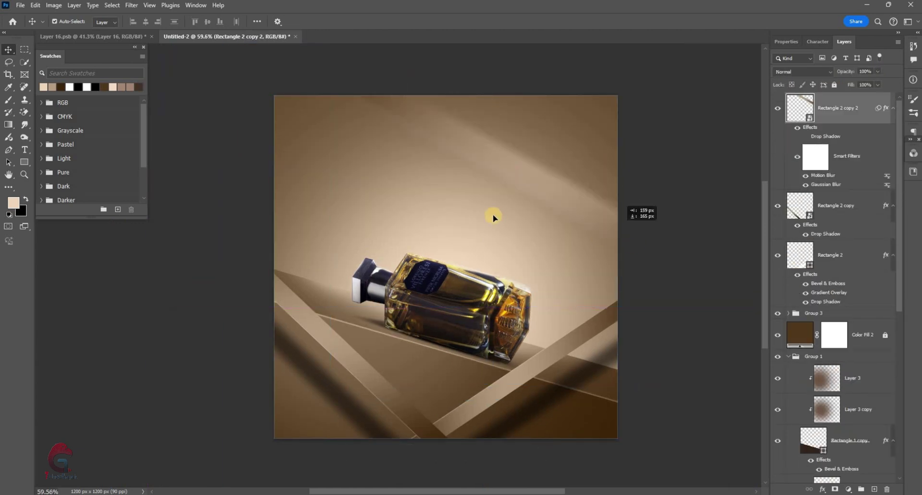
pyautogui.hotkey('ctrl', 't')
pyautogui.click(459, 286)
pyautogui.moveTo(696, 374)
pyautogui.mouseDown()
pyautogui.moveTo(743, 345)
pyautogui.moveTo(609, 164)
pyautogui.moveTo(721, 90)
pyautogui.mouseUp()
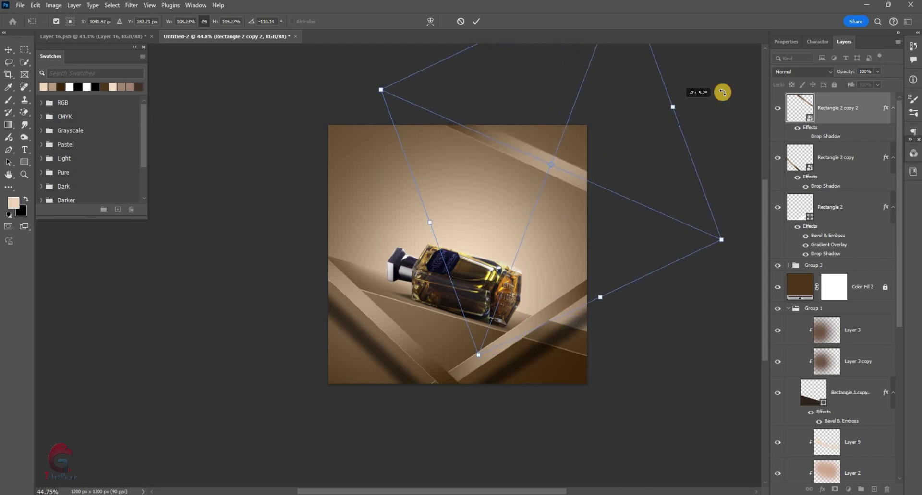
pyautogui.moveTo(565, 210); pyautogui.dragTo(569, 250)
pyautogui.press('Return')
pyautogui.scroll(2, 600, 207)
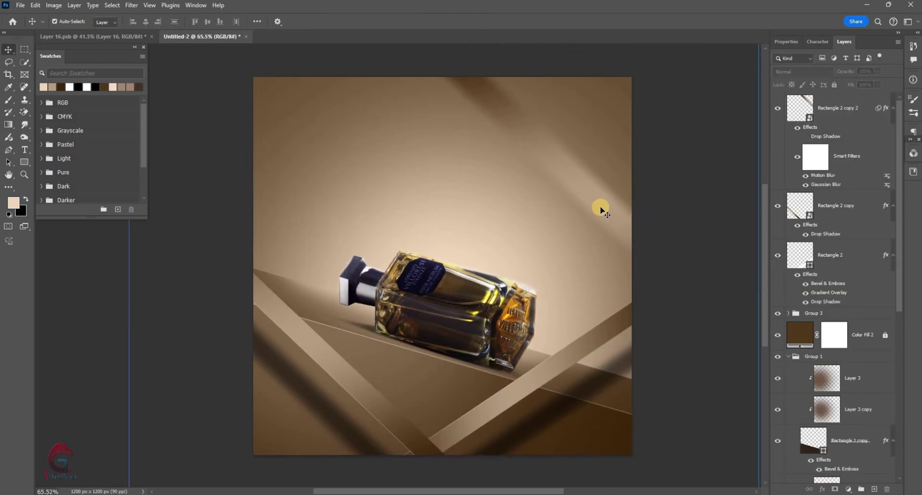
# Add an Exposure adjustment layer set to -1.36.
pyautogui.click(848, 490)
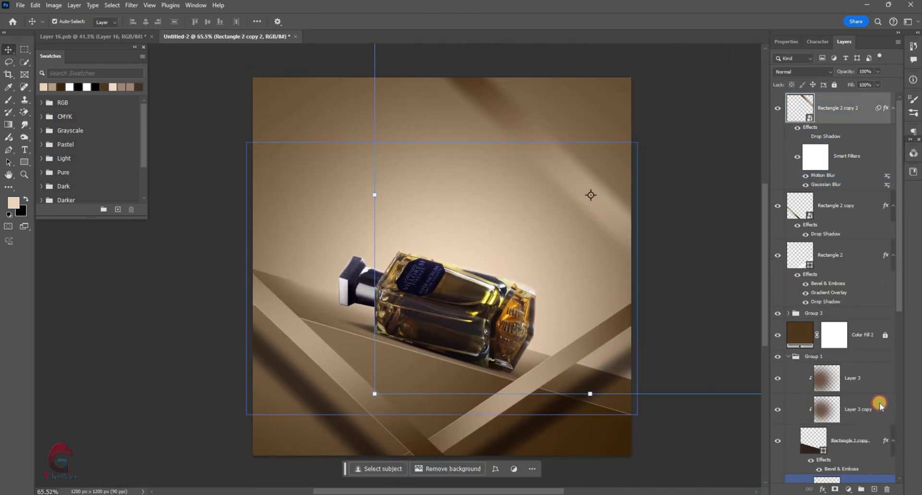
pyautogui.click(874, 375)
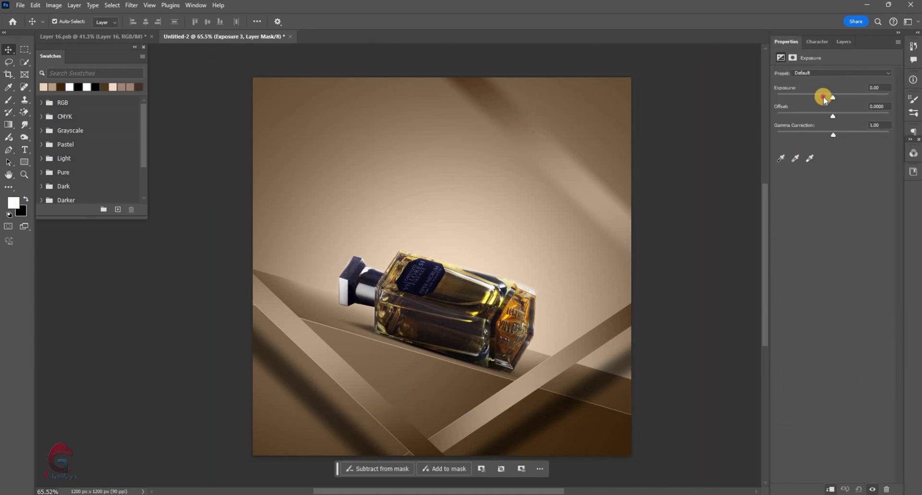
pyautogui.moveTo(824, 99); pyautogui.dragTo(822, 97)
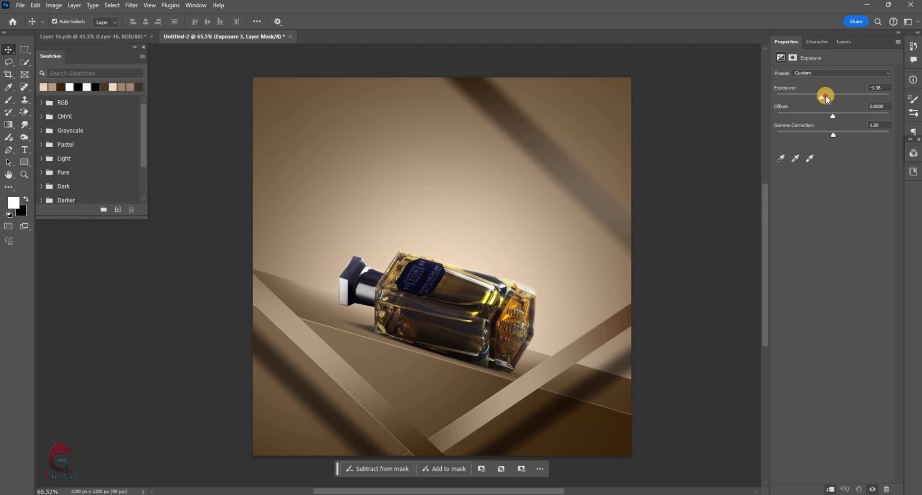
pyautogui.click(844, 42)
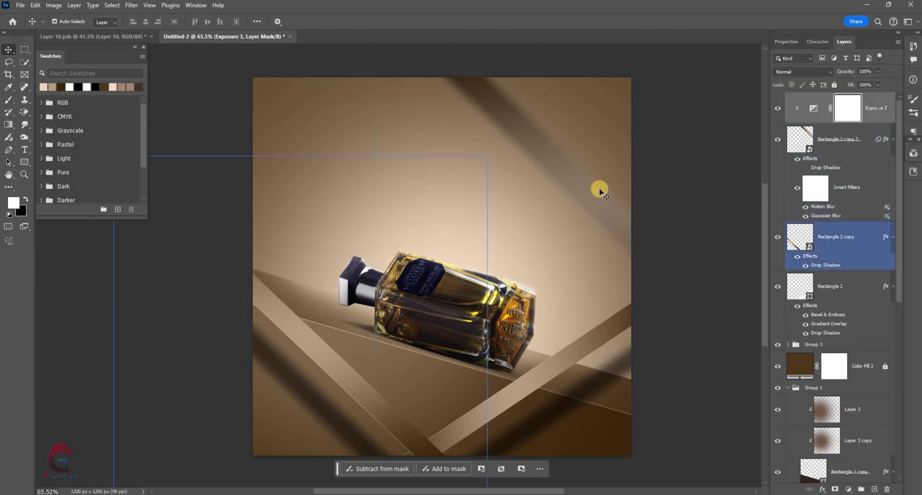
# Mask the Exposure effect near the bottle with black paint and add a new clipped Layer 10.
pyautogui.press('b')
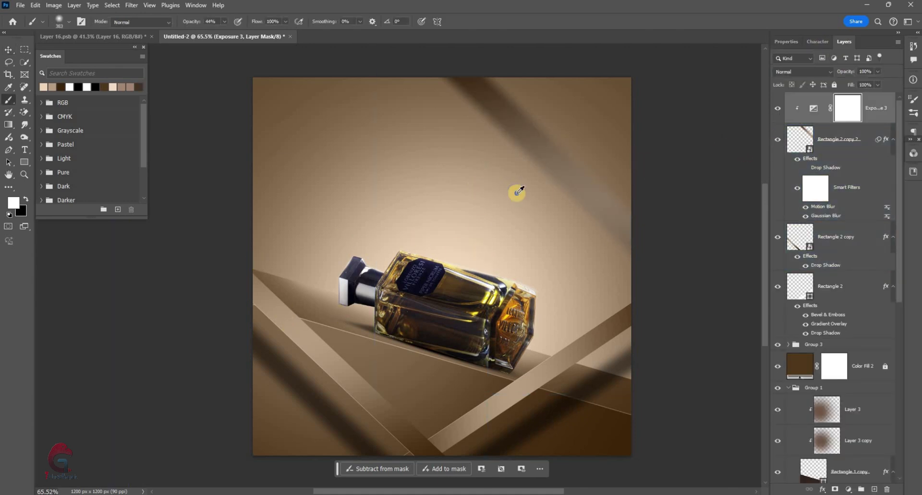
pyautogui.press('x')
pyautogui.click(537, 221)
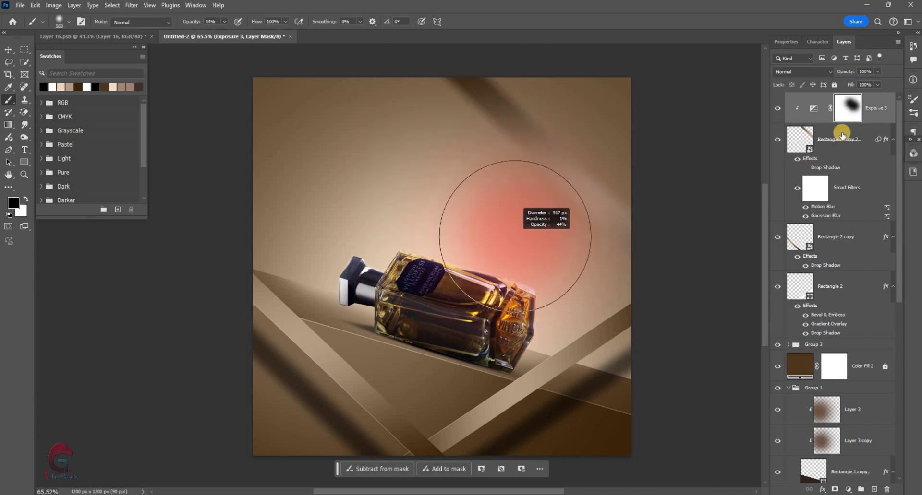
pyautogui.hotkey('alt', '[')
pyautogui.click(873, 490)
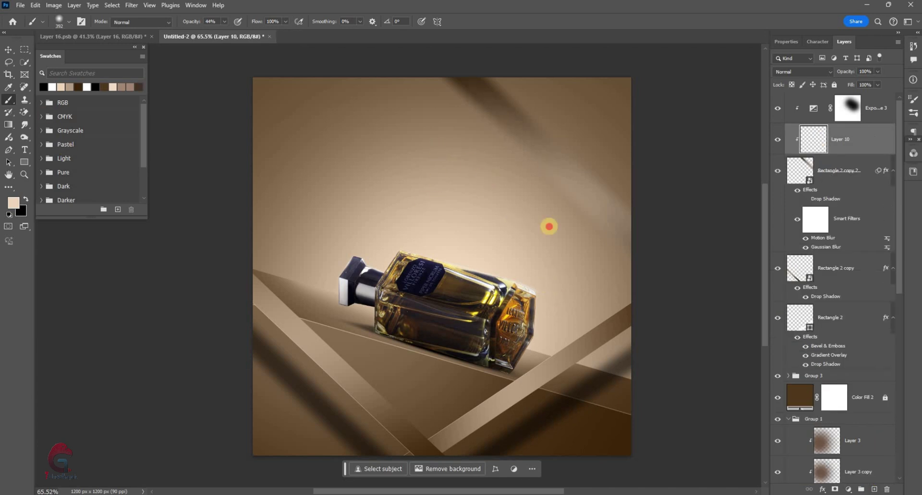
# Paint a soft beige glow on Layer 10 and set it to Screen blending.
pyautogui.moveTo(538, 159); pyautogui.dragTo(567, 192)
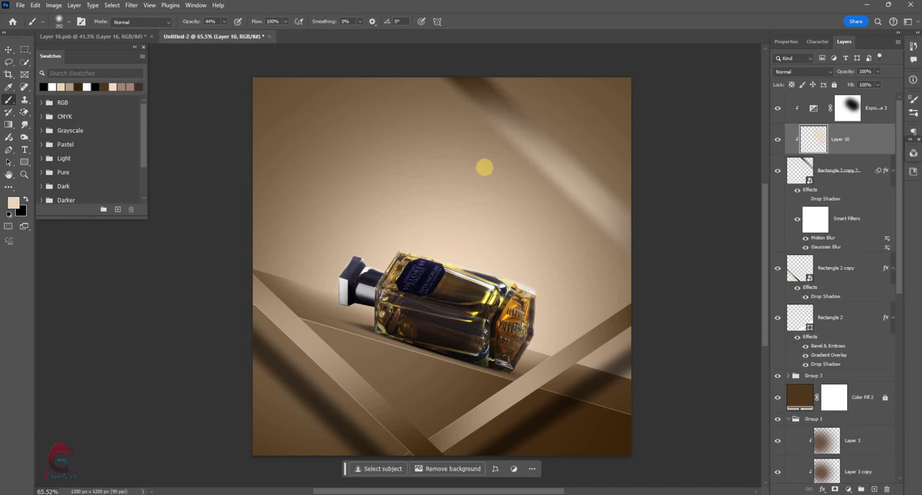
pyautogui.hotkey('ctrl', 'z')
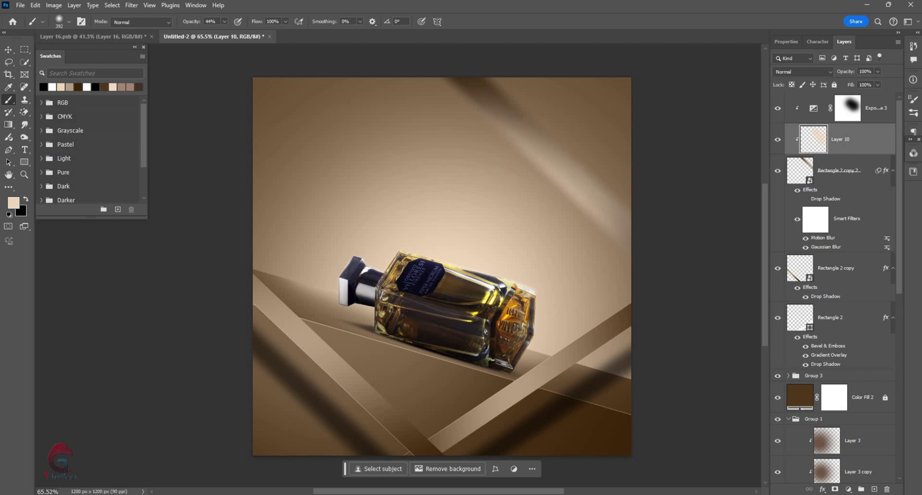
pyautogui.click(8, 49)
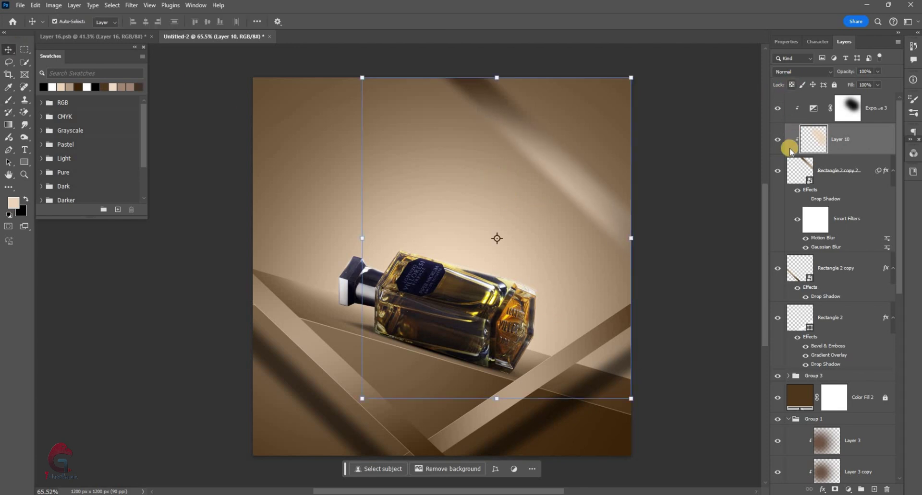
pyautogui.click(801, 72)
pyautogui.click(864, 71)
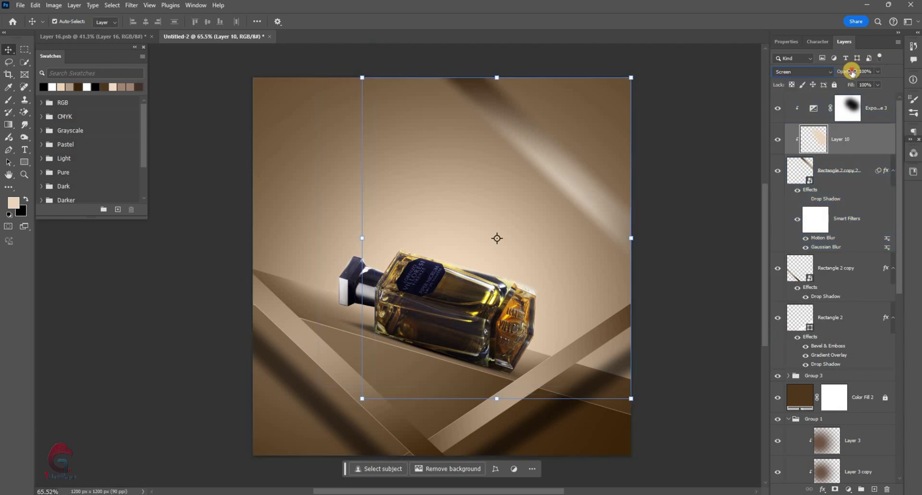
pyautogui.write('84')
# Deselect all layers, then select the Exposure 3 layer.
pyautogui.click(516, 286)
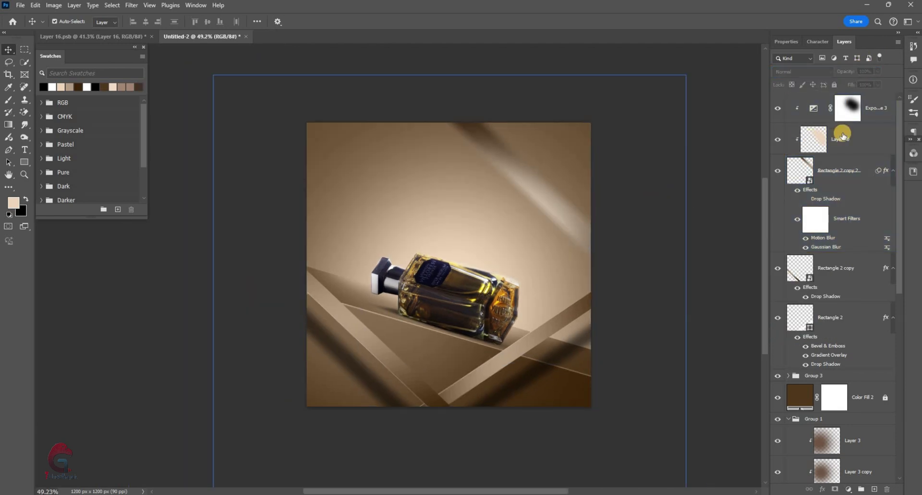
pyautogui.scroll(-1, 516, 286)
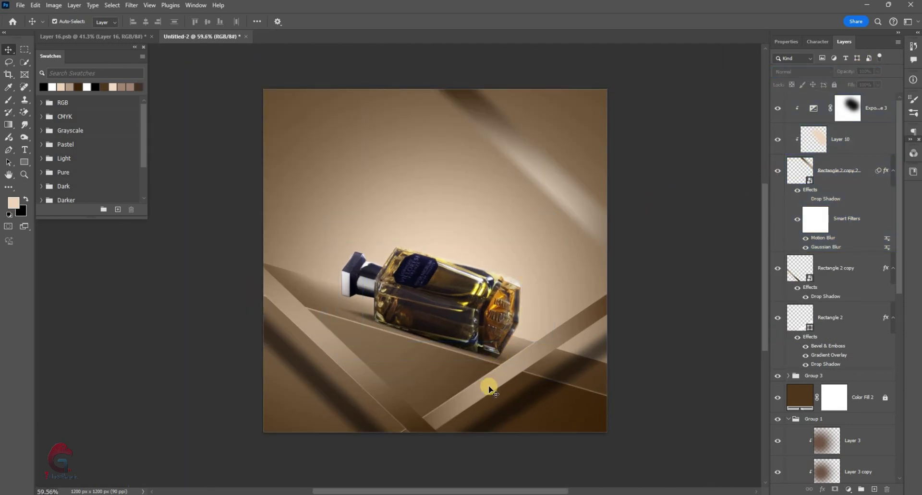
pyautogui.scroll(1, 490, 383)
pyautogui.click(868, 109)
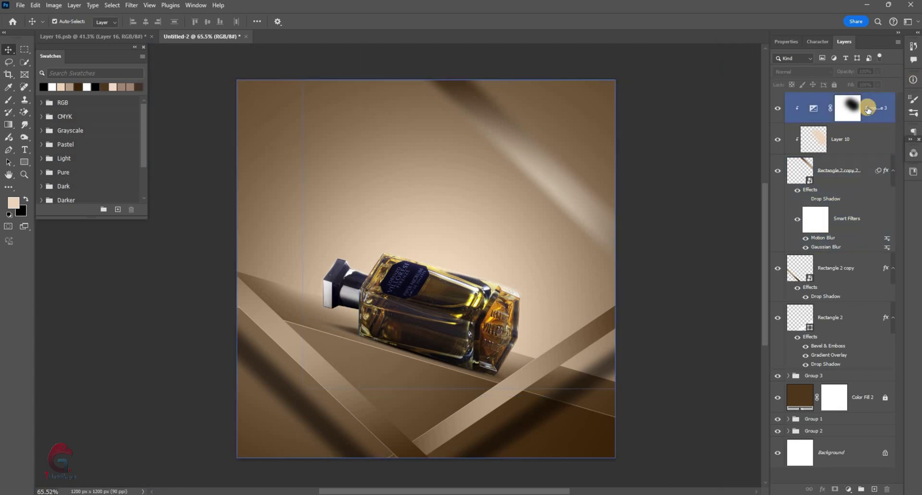
pyautogui.press('ctrl')
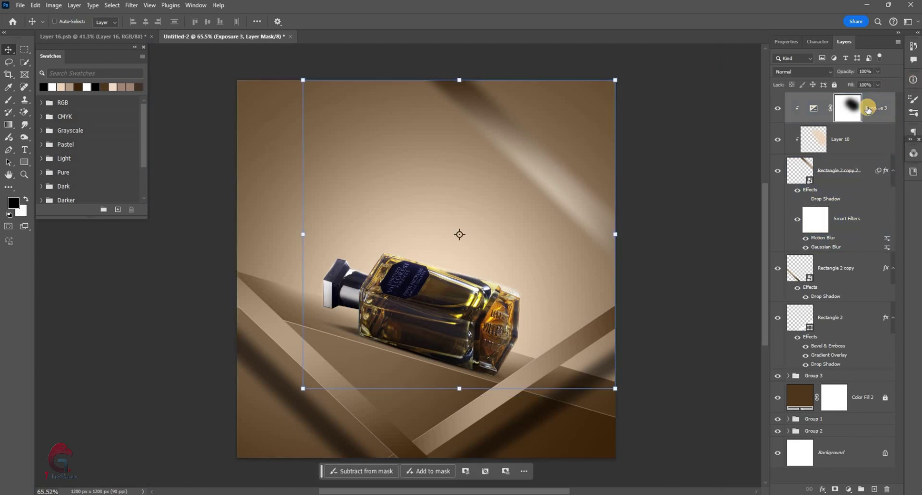
# Stamp all visible content into Layer 11 and convert it to a smart object.
pyautogui.hotkey('ctrl', 'alt', 'shift', 'e')
pyautogui.rightClick(816, 111)
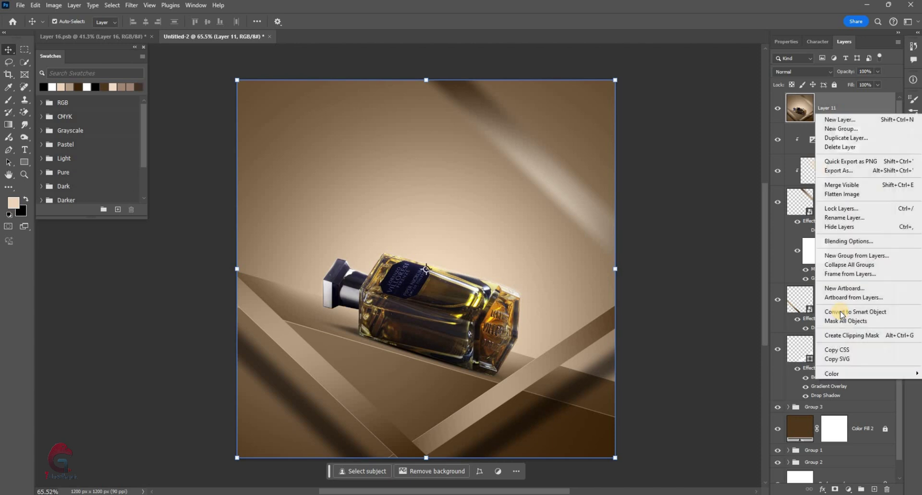
pyautogui.click(835, 312)
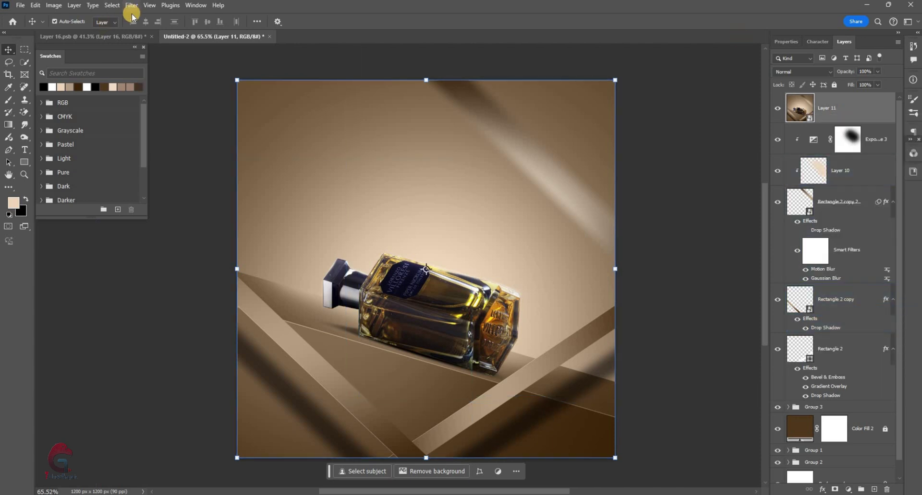
# Apply Camera Raw with Contrast +7, Tint +2 and a -100 vignette.
pyautogui.click(132, 7)
pyautogui.click(159, 96)
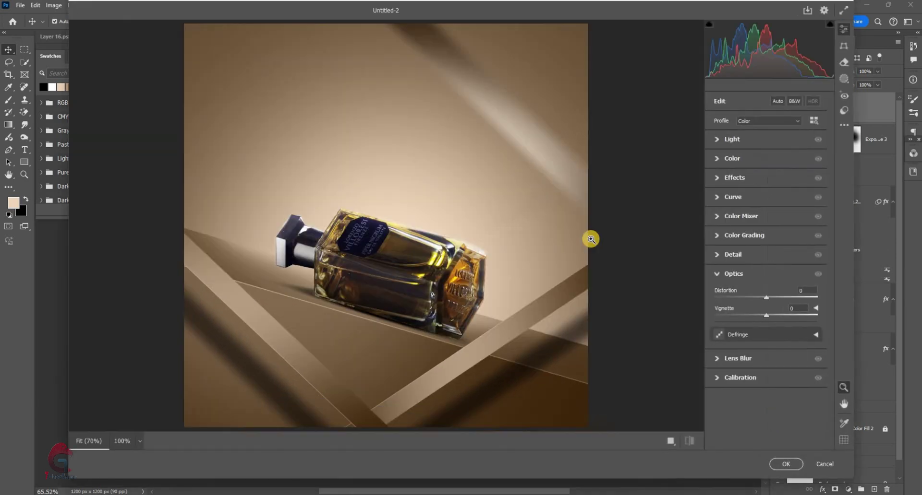
pyautogui.click(764, 163)
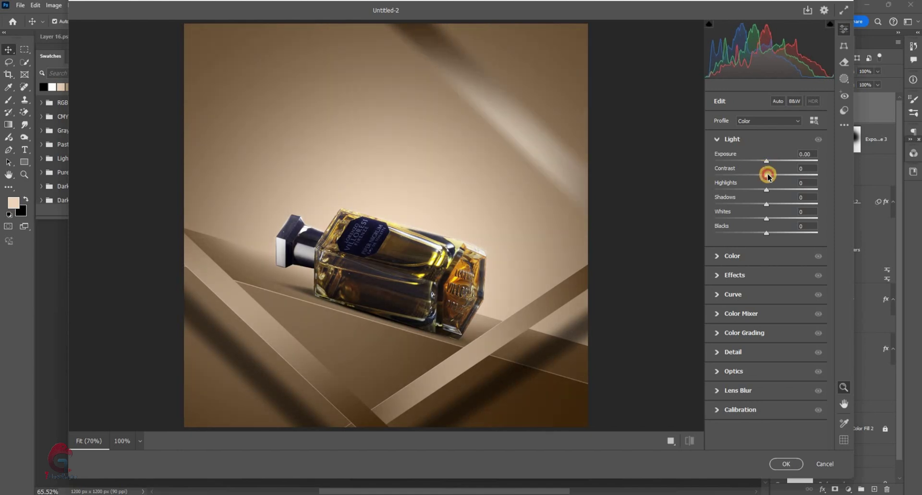
pyautogui.moveTo(766, 177)
pyautogui.mouseDown()
pyautogui.moveTo(765, 161)
pyautogui.moveTo(778, 217)
pyautogui.moveTo(765, 196)
pyautogui.moveTo(770, 222)
pyautogui.mouseUp()
pyautogui.click(743, 255)
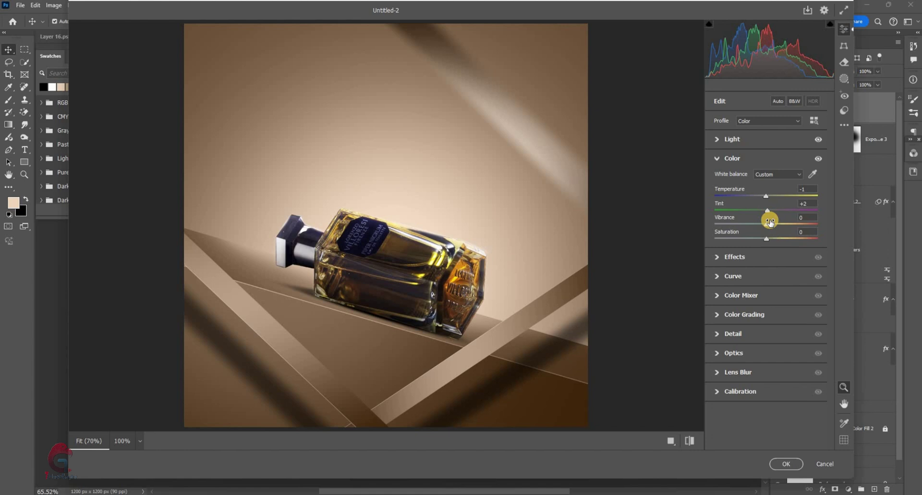
pyautogui.click(718, 353)
pyautogui.moveTo(752, 314); pyautogui.dragTo(715, 315)
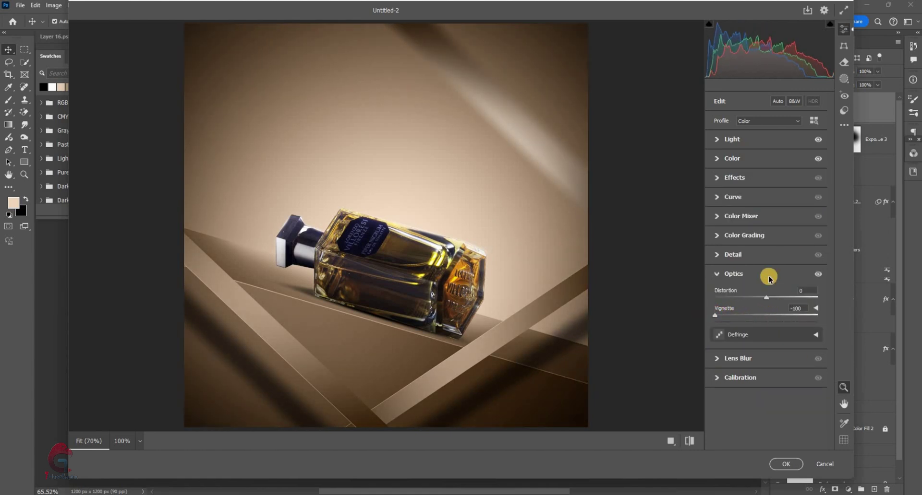
pyautogui.click(785, 464)
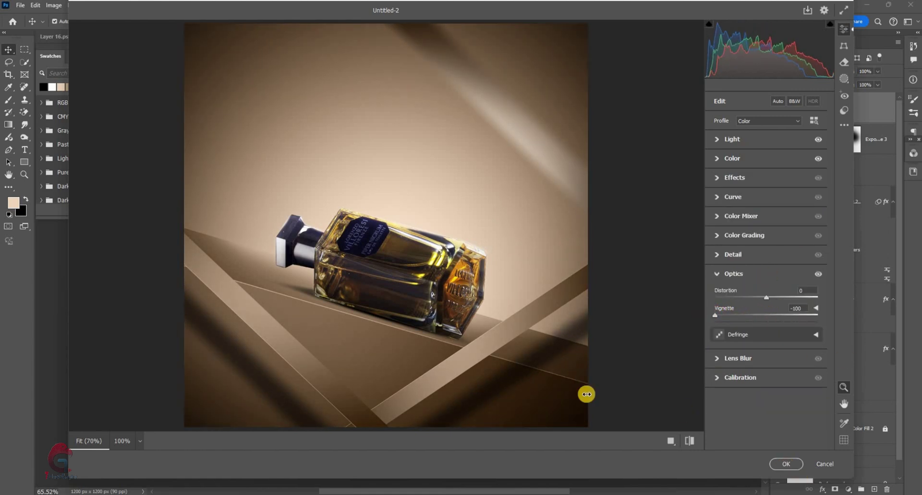